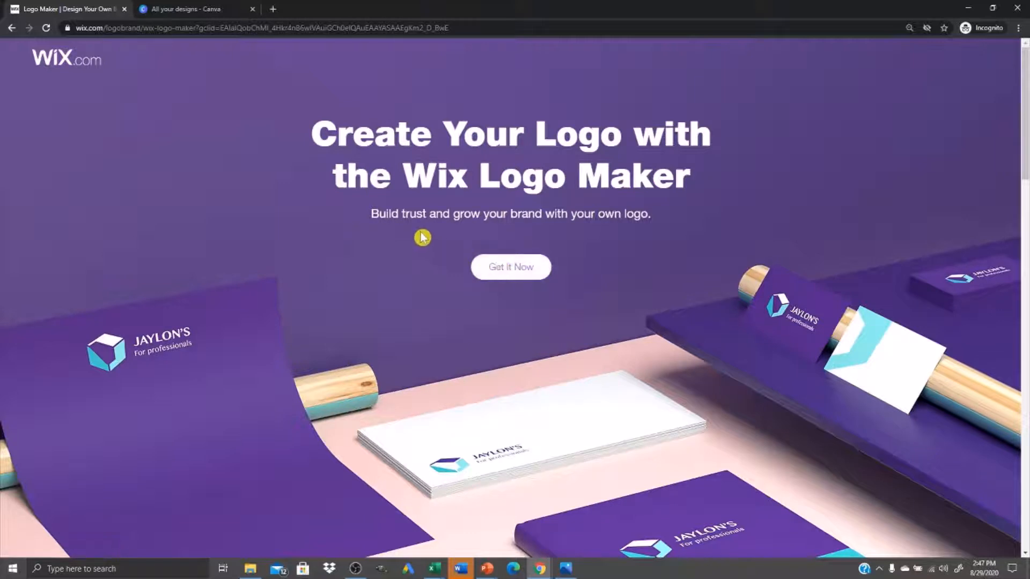
- Choose to create a logo yourself and log in to Wix Logo Maker with the account email and password
click(511, 268)
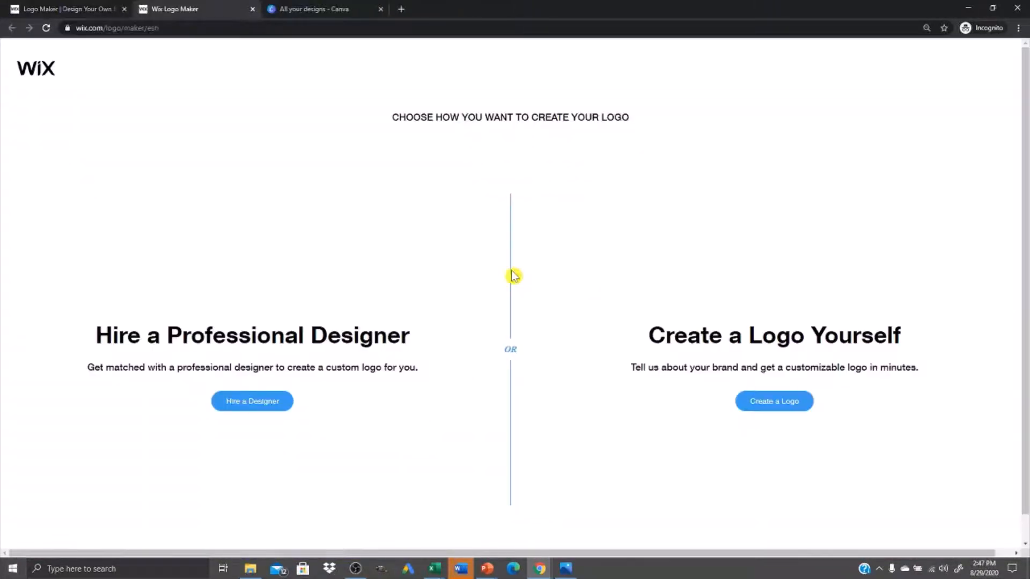
click(793, 411)
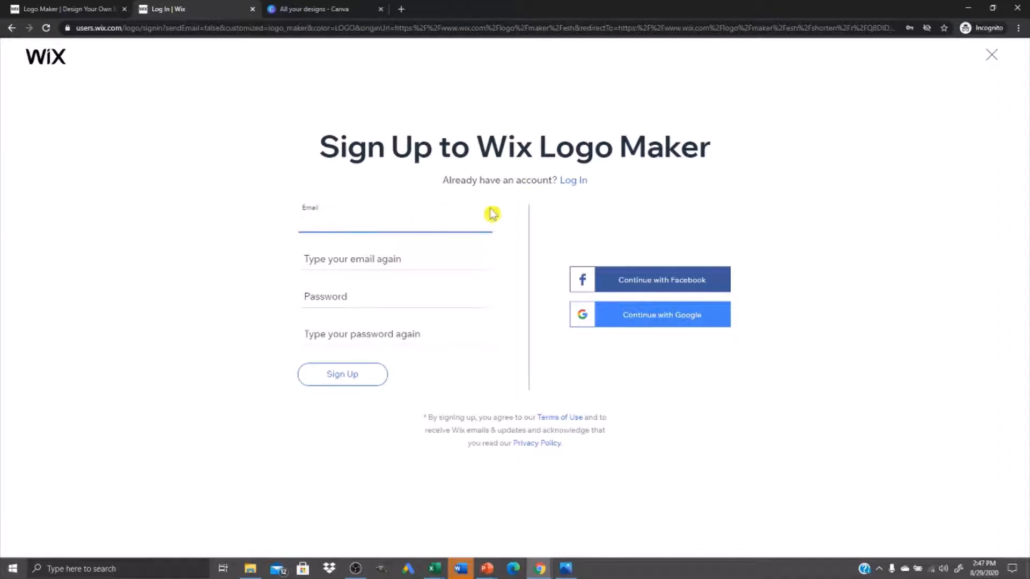
click(574, 181)
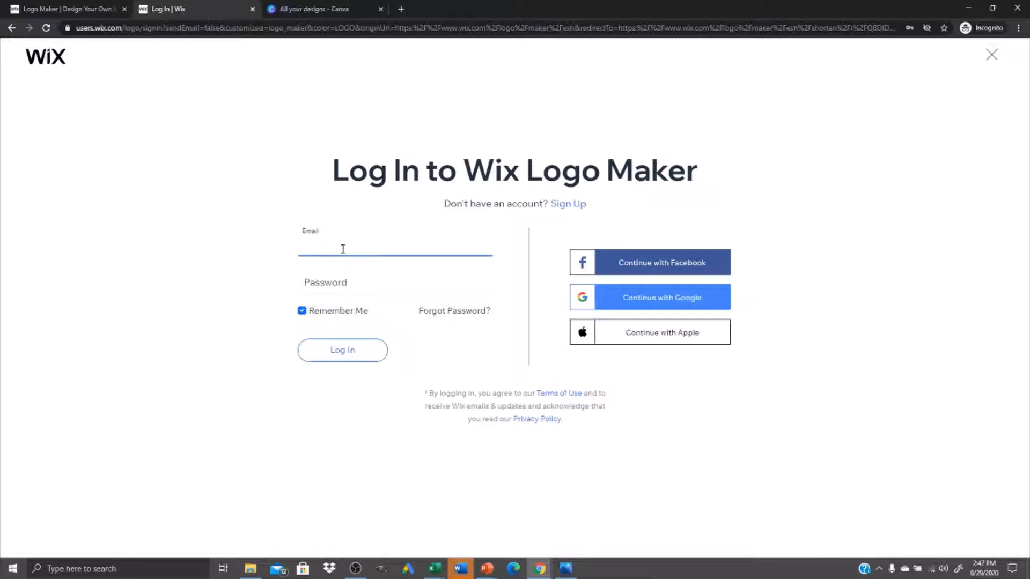
click(622, 296)
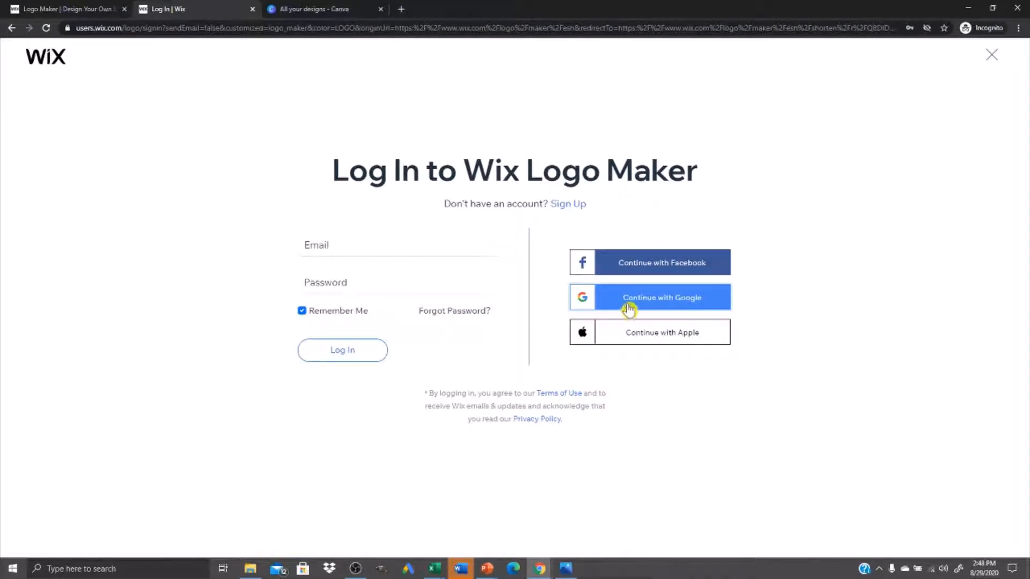
click(332, 243)
click(352, 276)
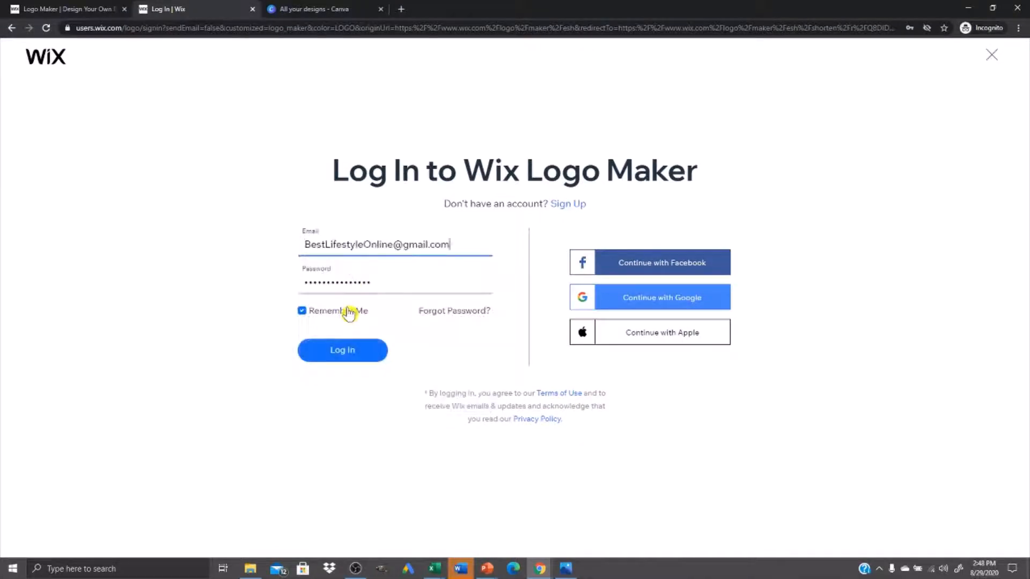
click(342, 352)
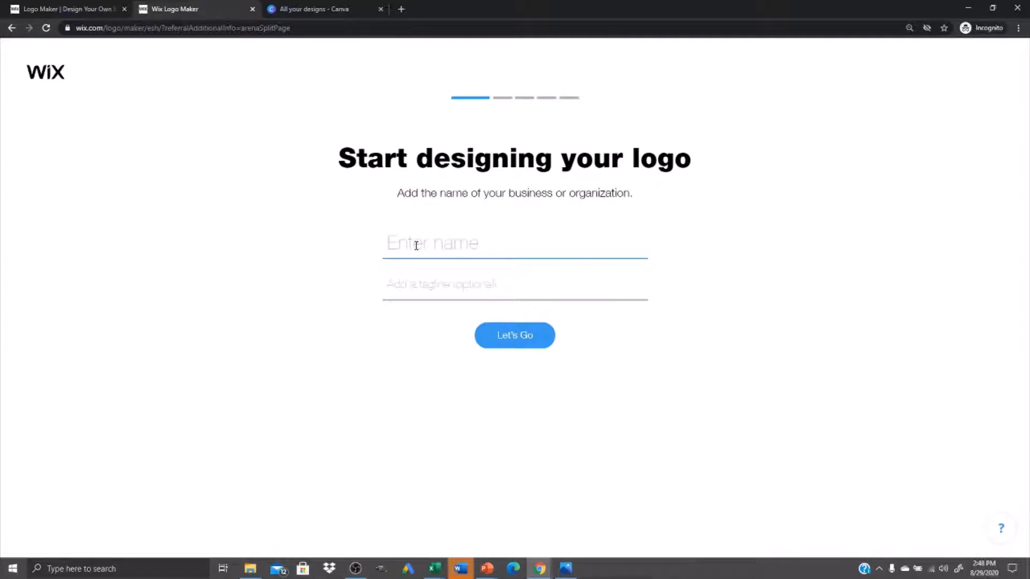
- Enter DogNerve as the business name for the logo
text(DogN)
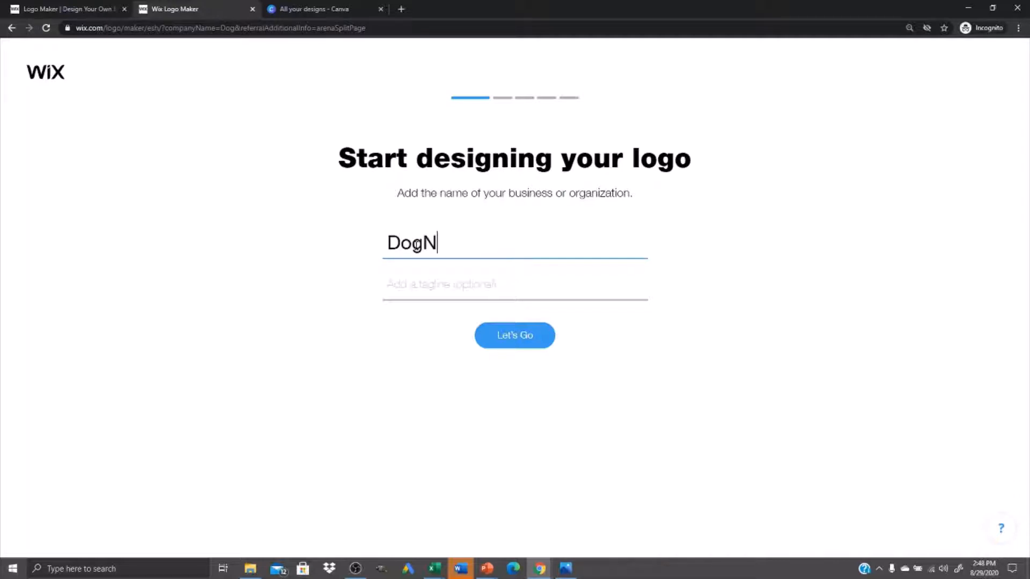
text(erve)
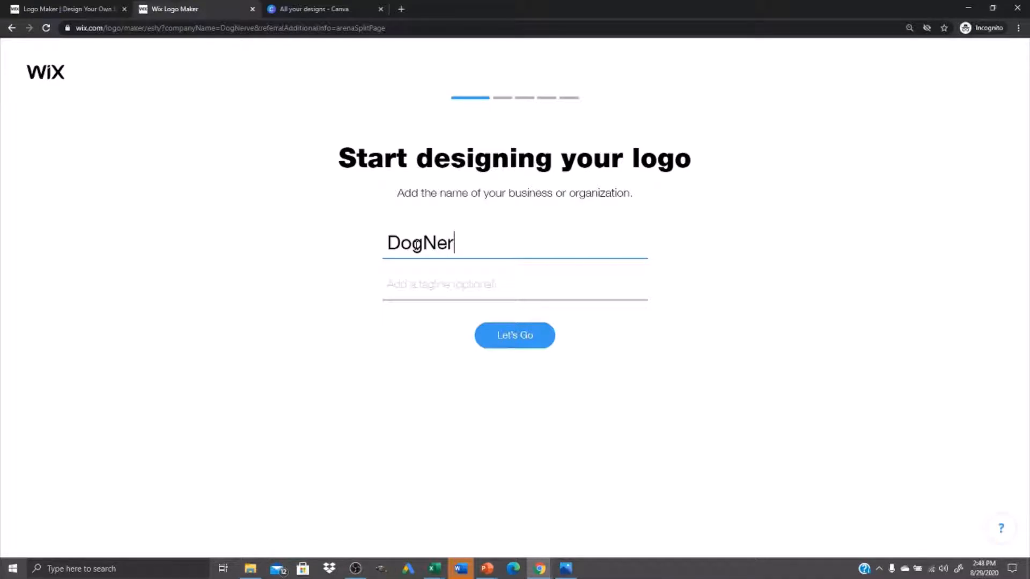
key(BackSpace)
key(BackSpace)
text(erve)
- Add the tagline "Calming your dogs nerves" and continue to the industry question
click(429, 290)
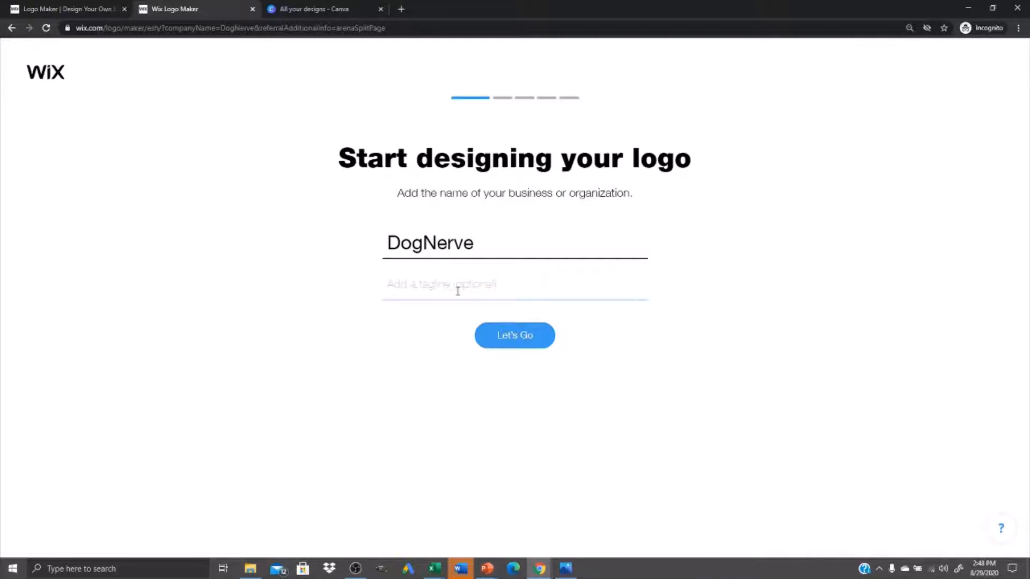
text(Calm)
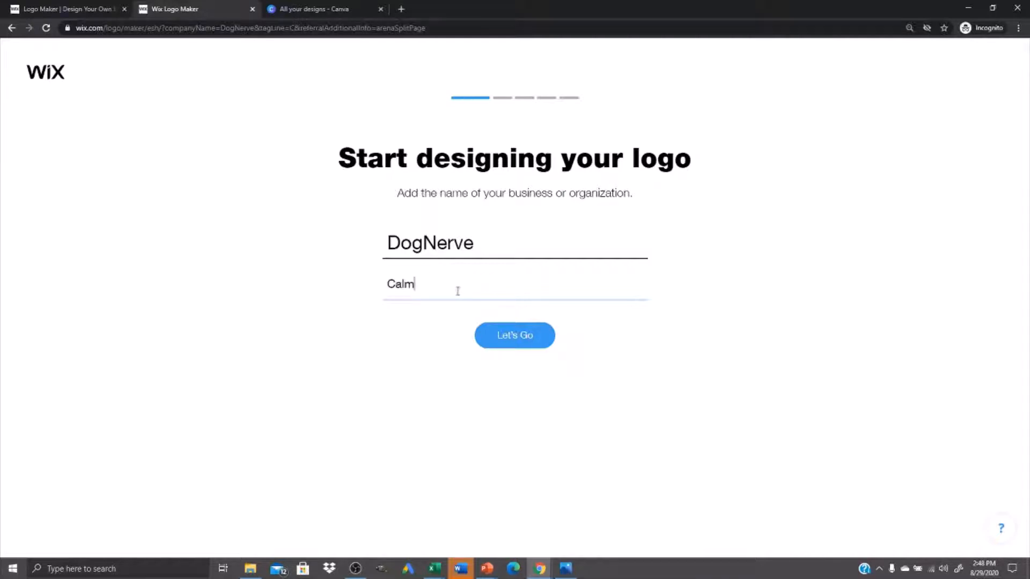
text(ing your )
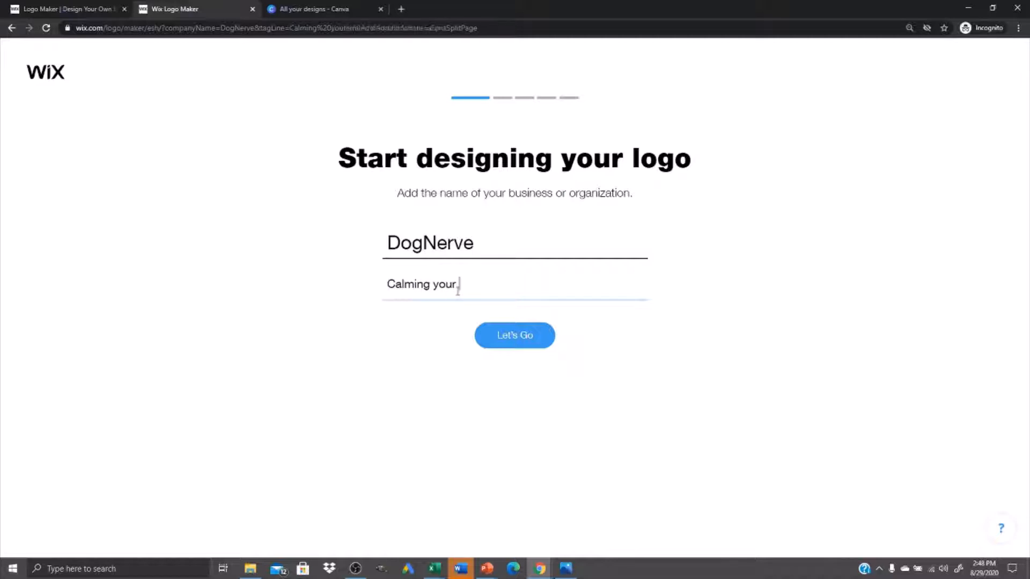
text(dogs)
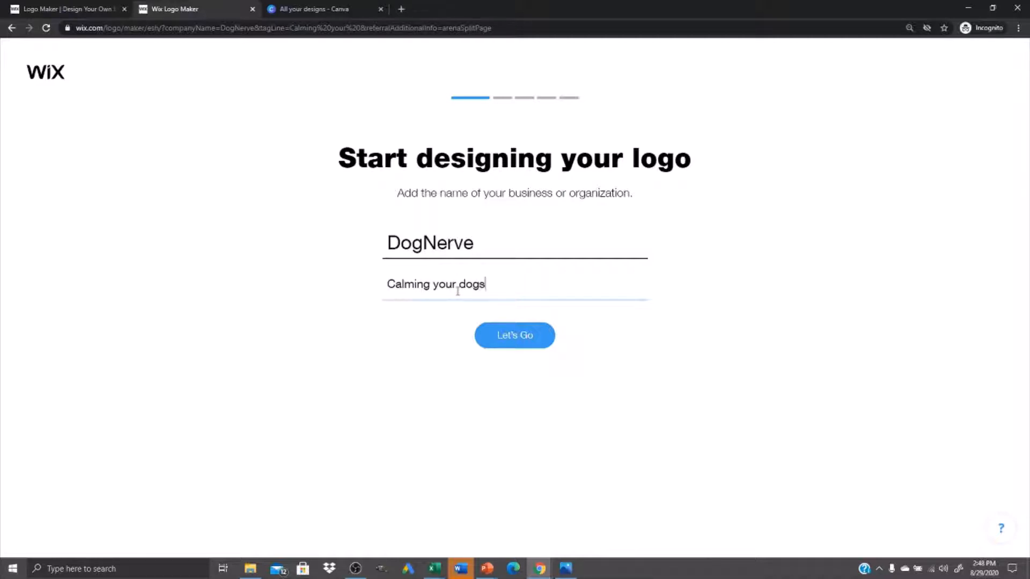
text( nerv)
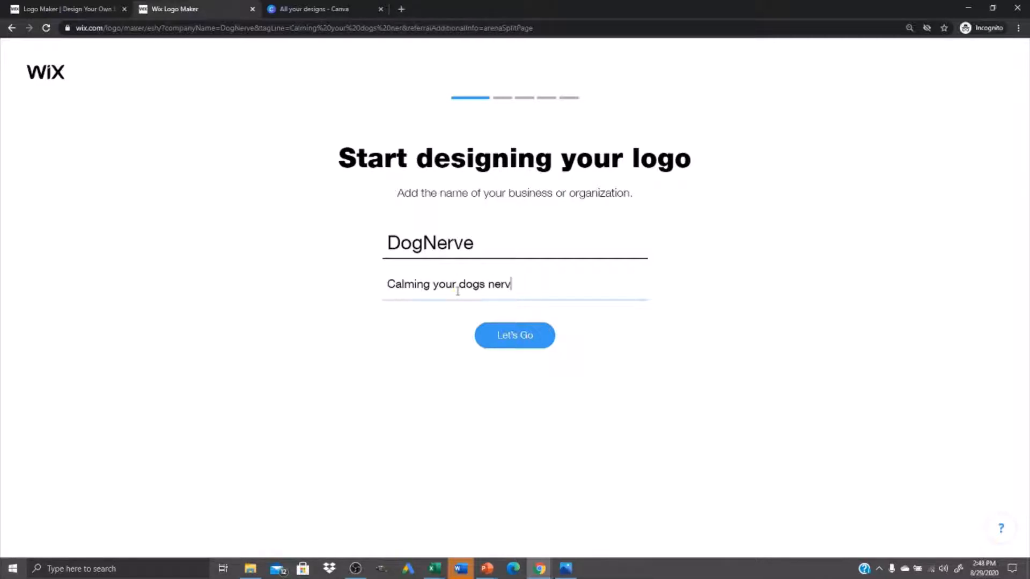
text(es)
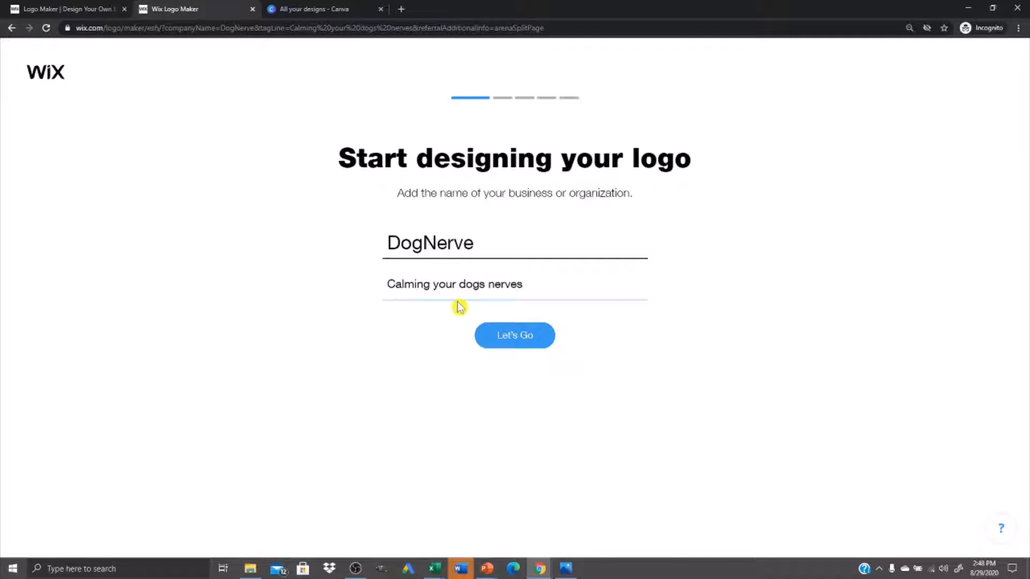
click(510, 342)
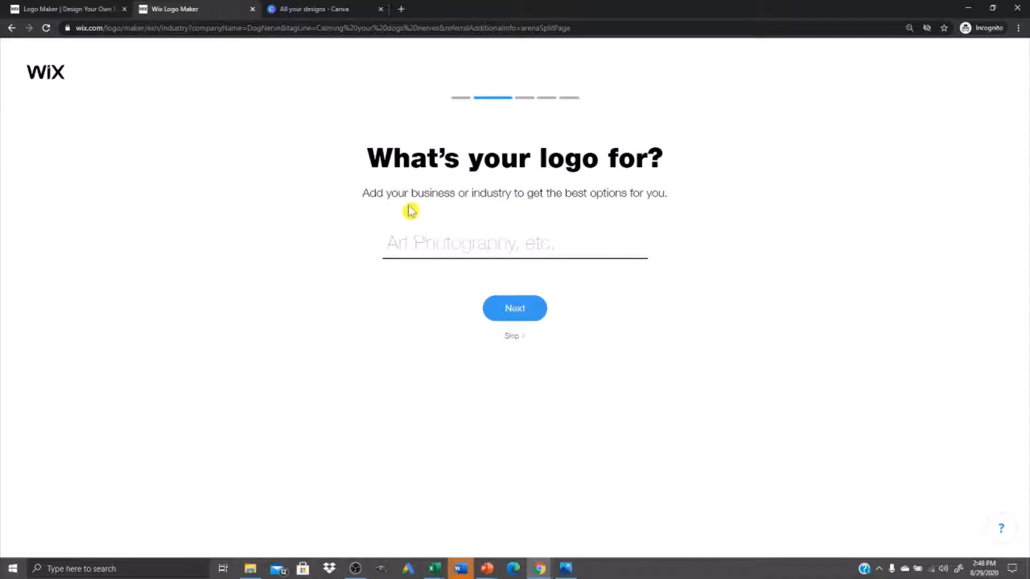
- Find the pet-related industries, choose Pet Blogger as what the logo is for and continue
click(470, 243)
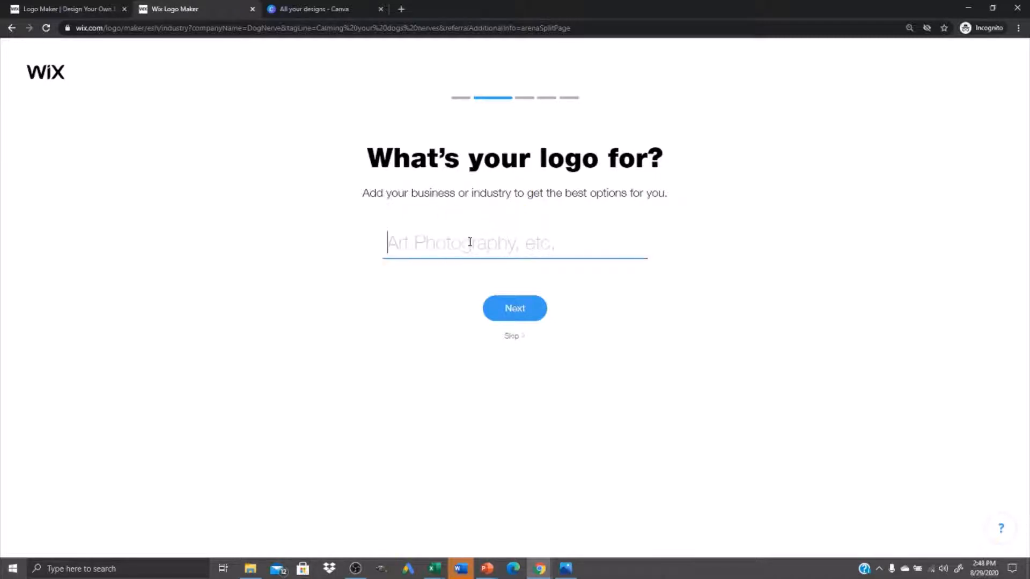
text(pet)
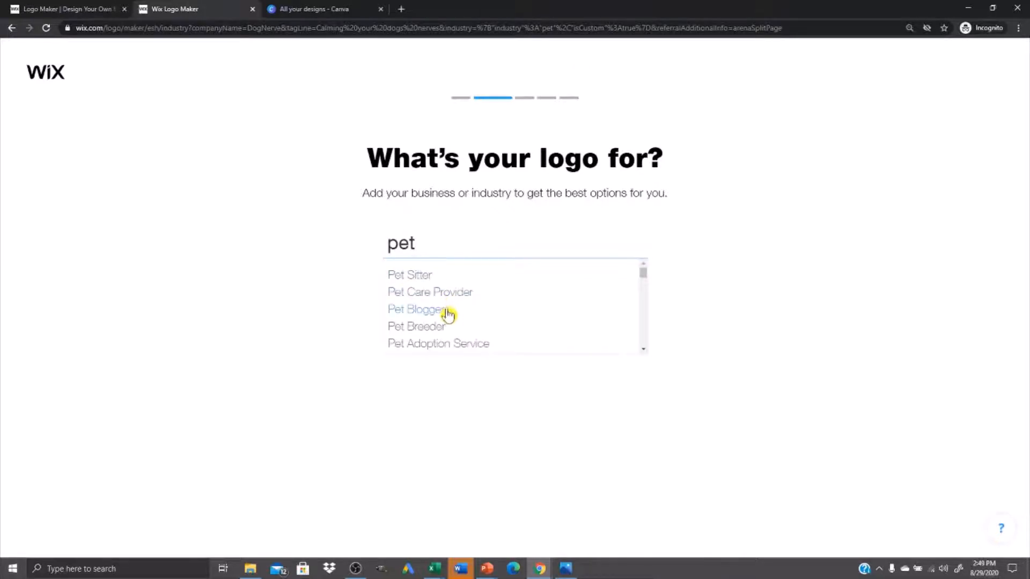
scroll(447, 316, down, 1)
scroll(444, 311, up, 2)
click(431, 319)
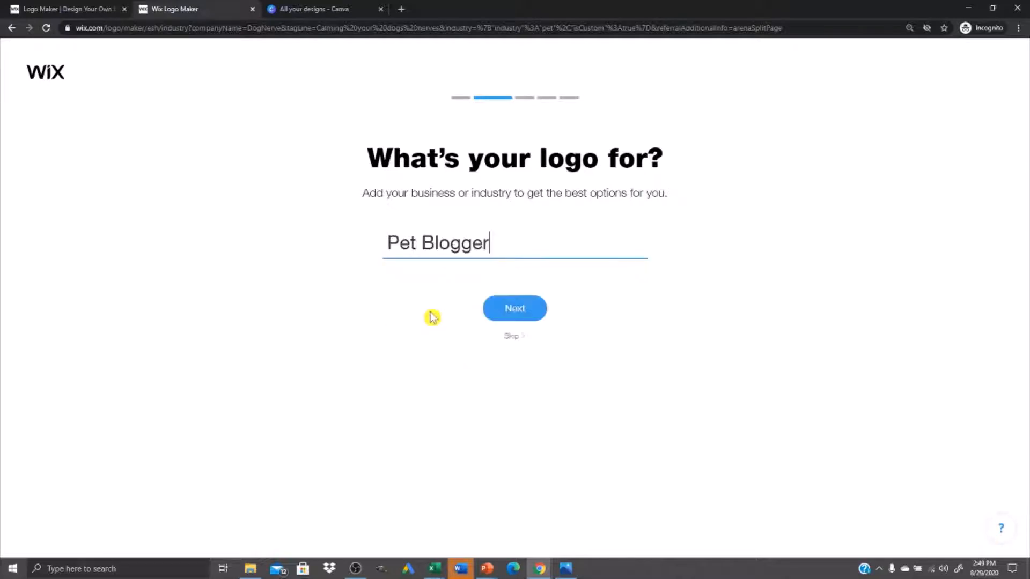
click(506, 314)
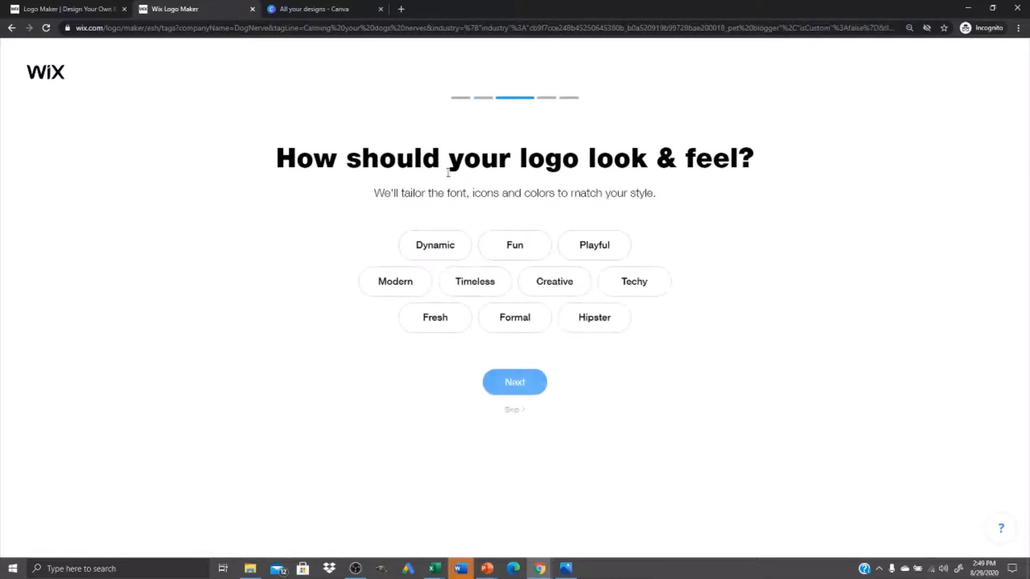
- Select Playful, Creative and Fun as the logo's look and feel and continue
click(505, 247)
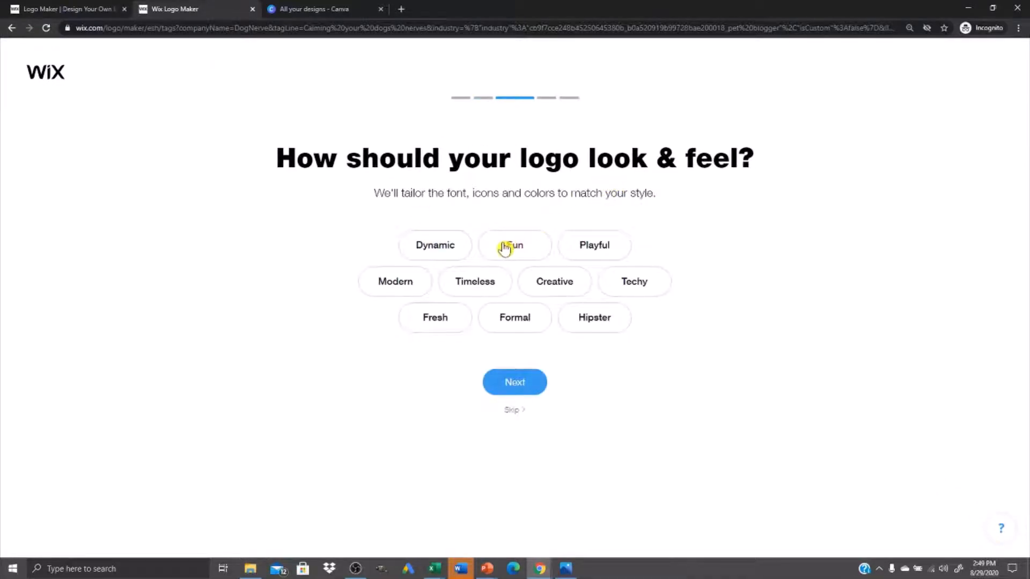
click(580, 248)
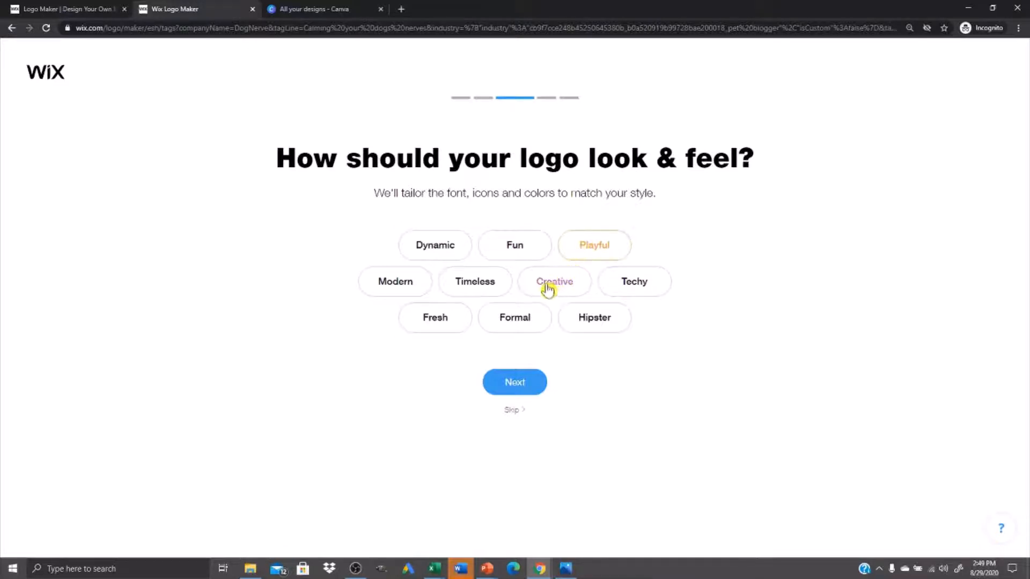
click(547, 289)
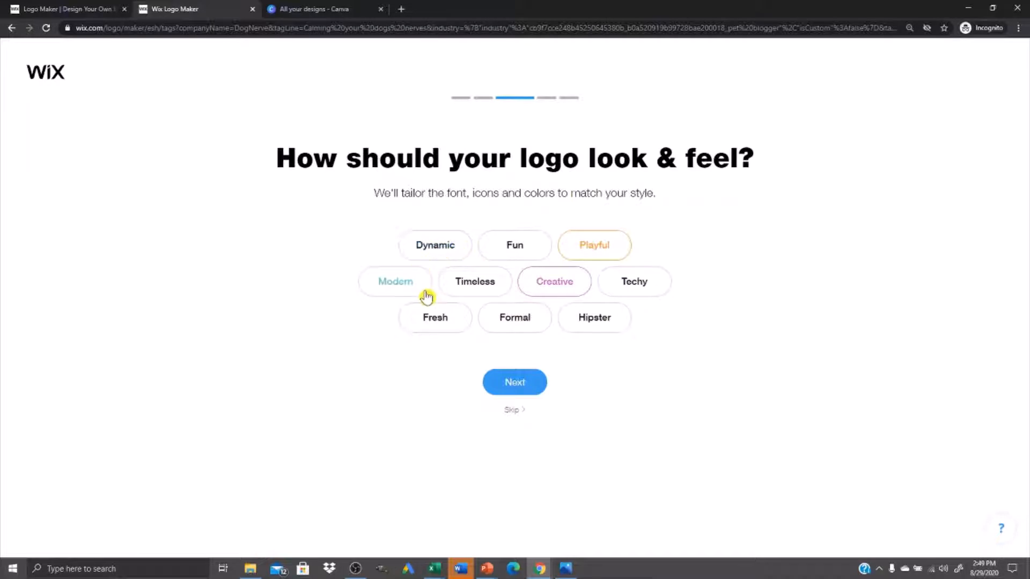
click(505, 251)
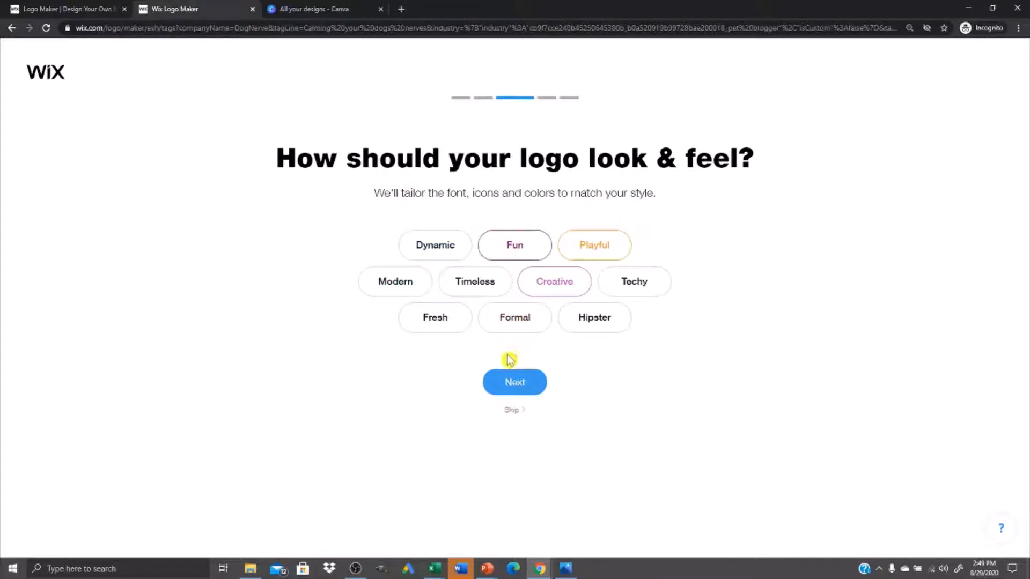
click(509, 384)
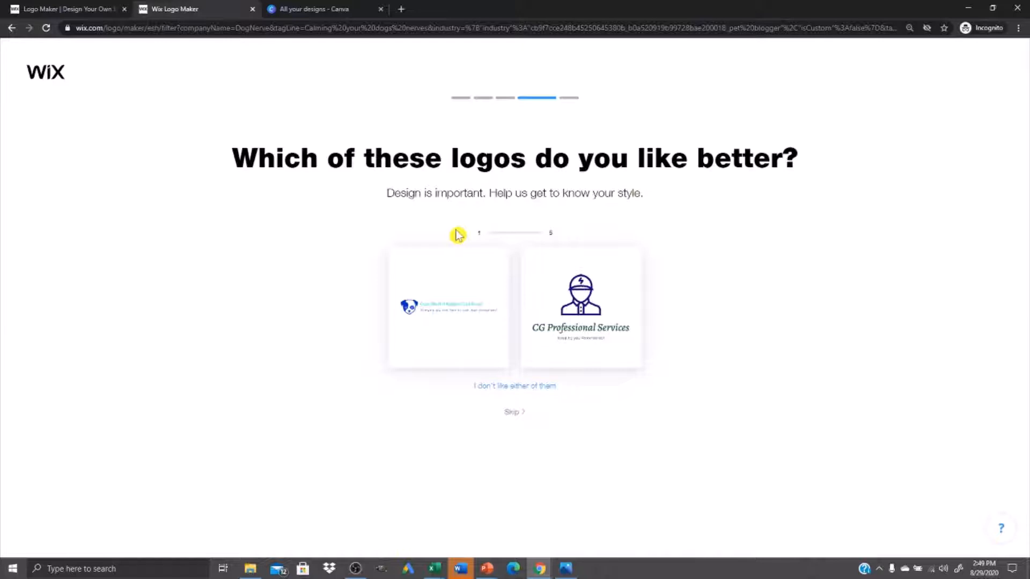
- Answer the five style comparisons with the blue dog, Greece Luxury Villas, The Upayas, Portfolio Group and VJMiX logos
click(412, 314)
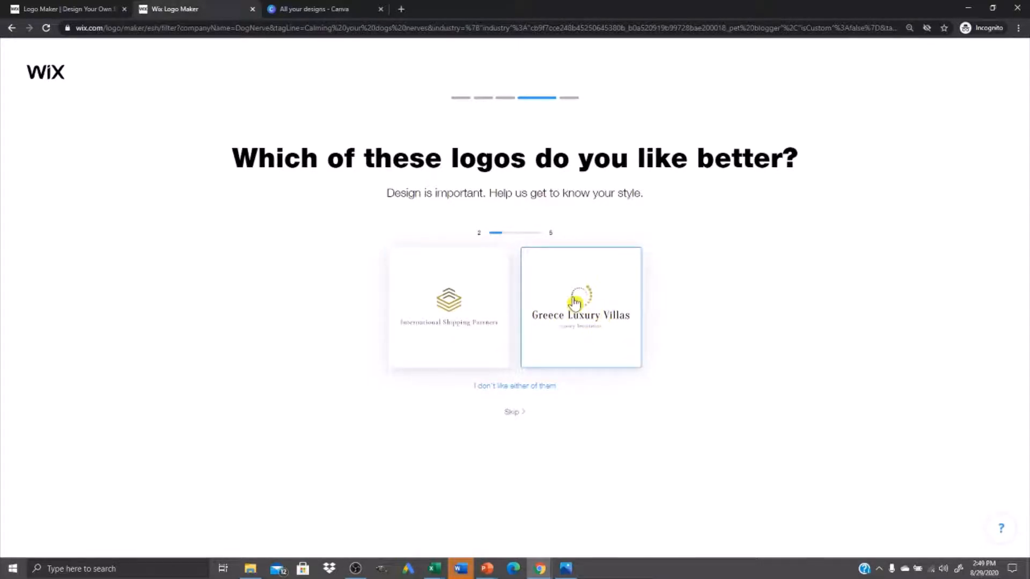
click(574, 304)
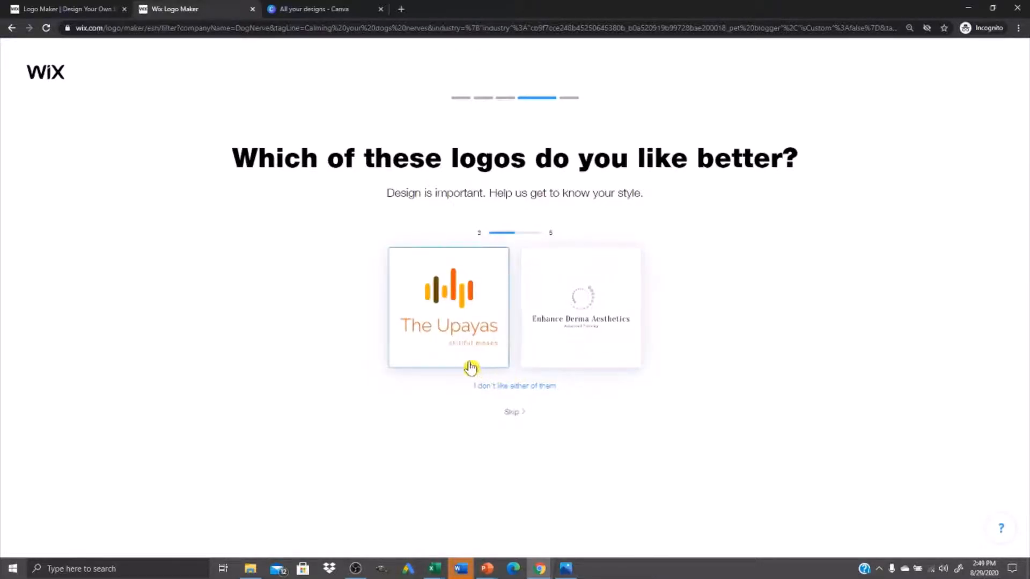
click(451, 316)
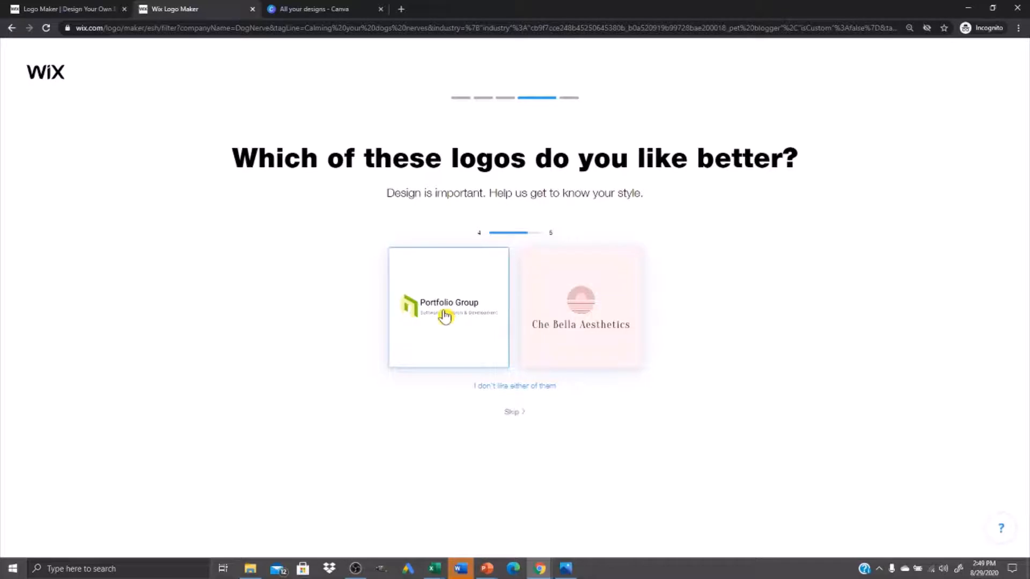
click(445, 316)
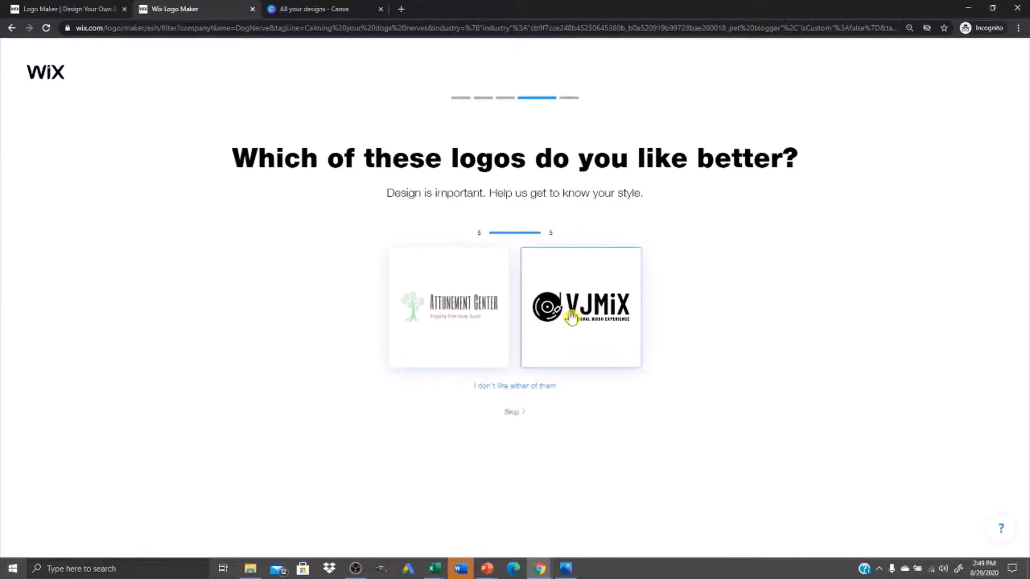
click(592, 317)
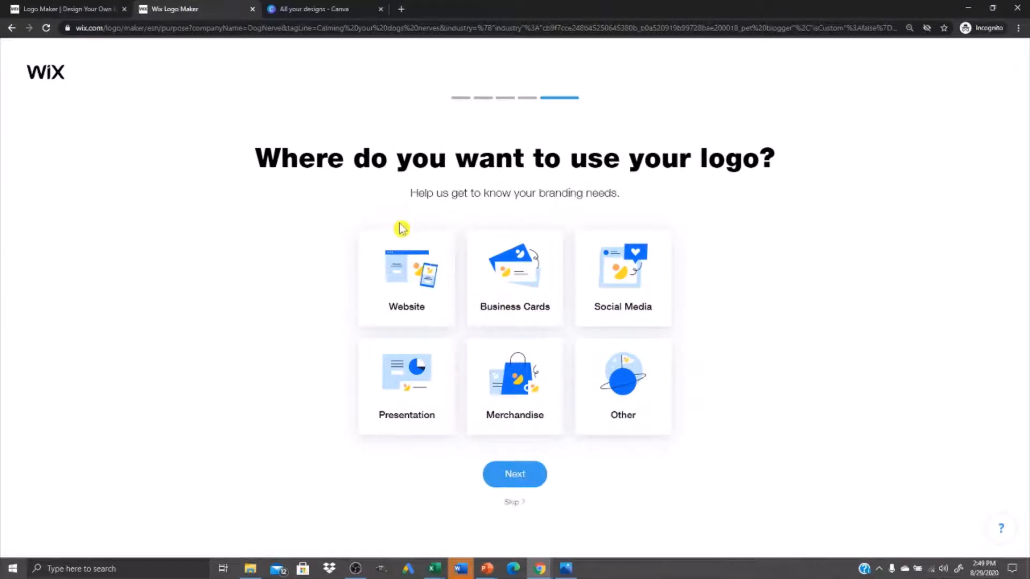
- Select Website, Business Cards, Social Media and Presentation as the logo's uses and generate the logo designs
click(404, 252)
click(496, 284)
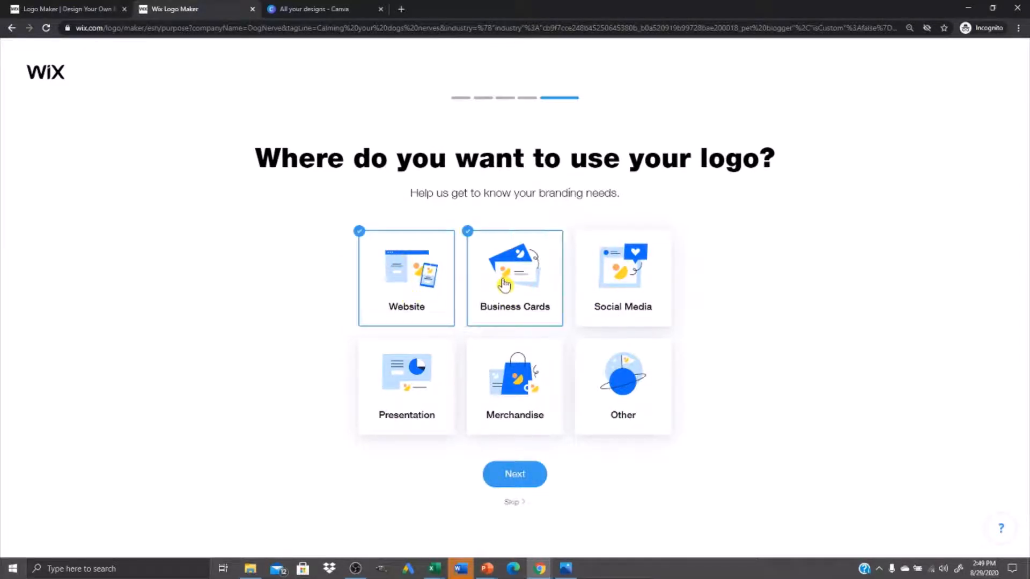
click(586, 298)
click(440, 397)
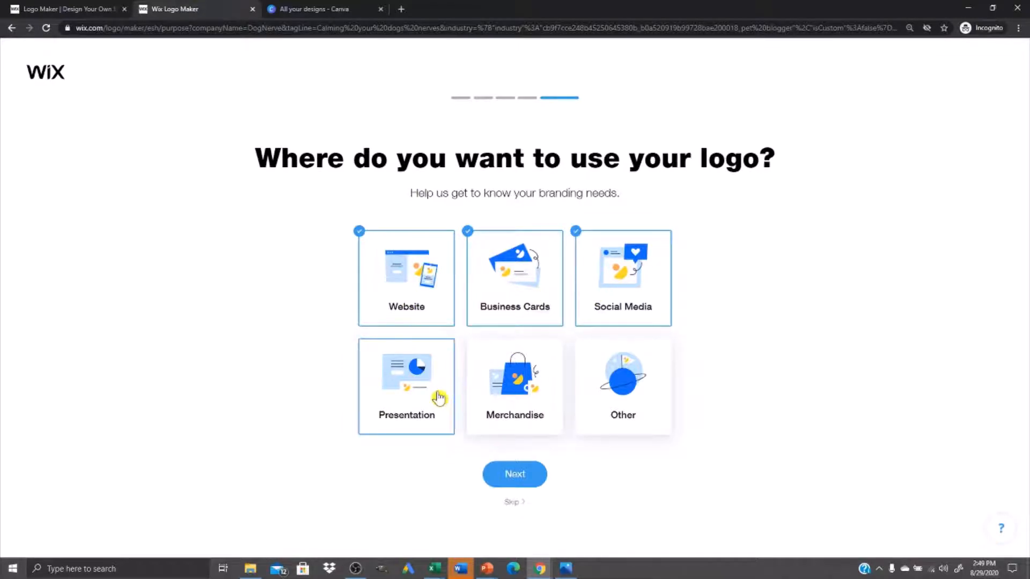
click(439, 398)
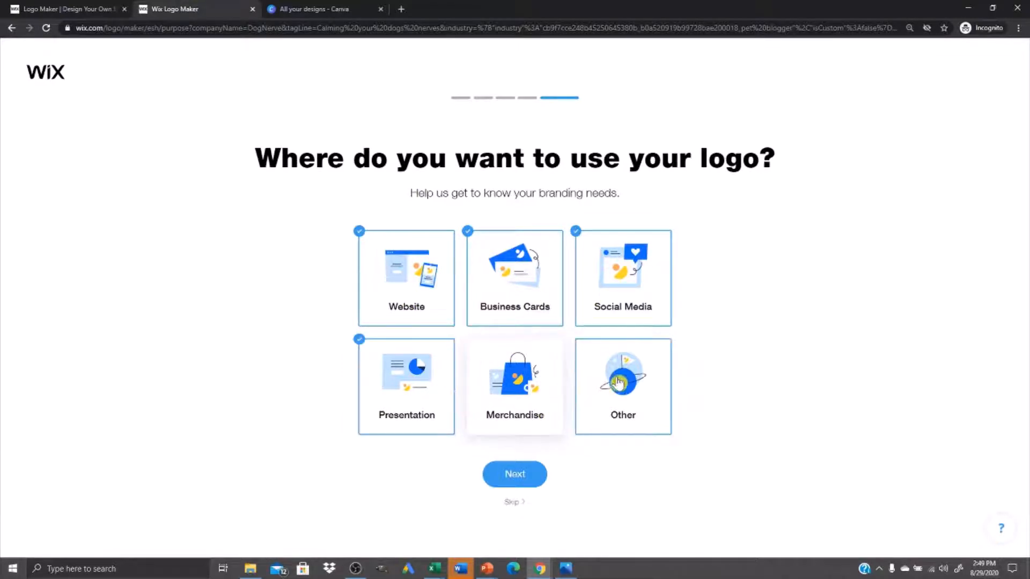
click(539, 482)
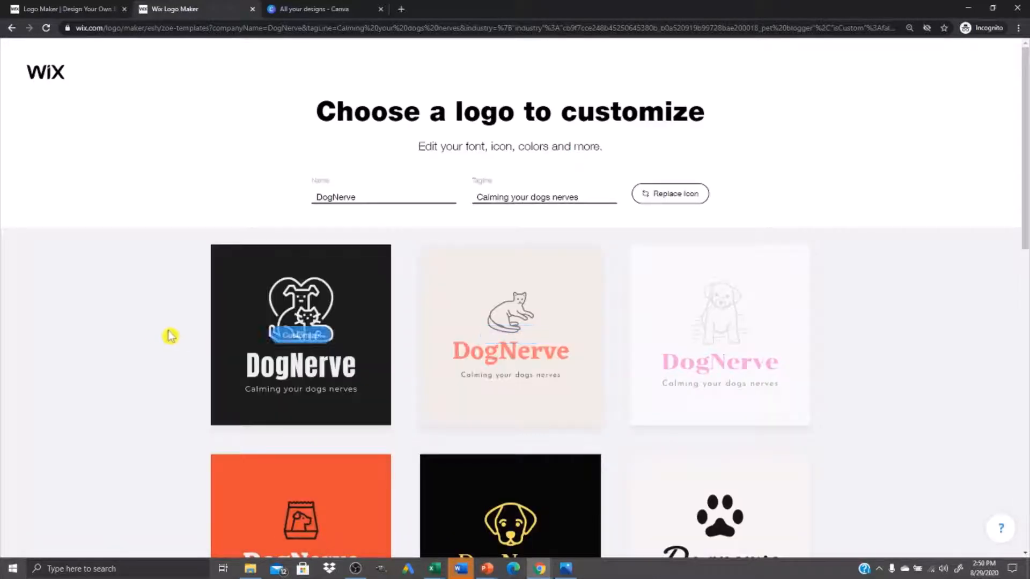
- Look through the generated logo designs and choose the black one with the dog and cat in a heart for customizing
scroll(907, 329, down, 1)
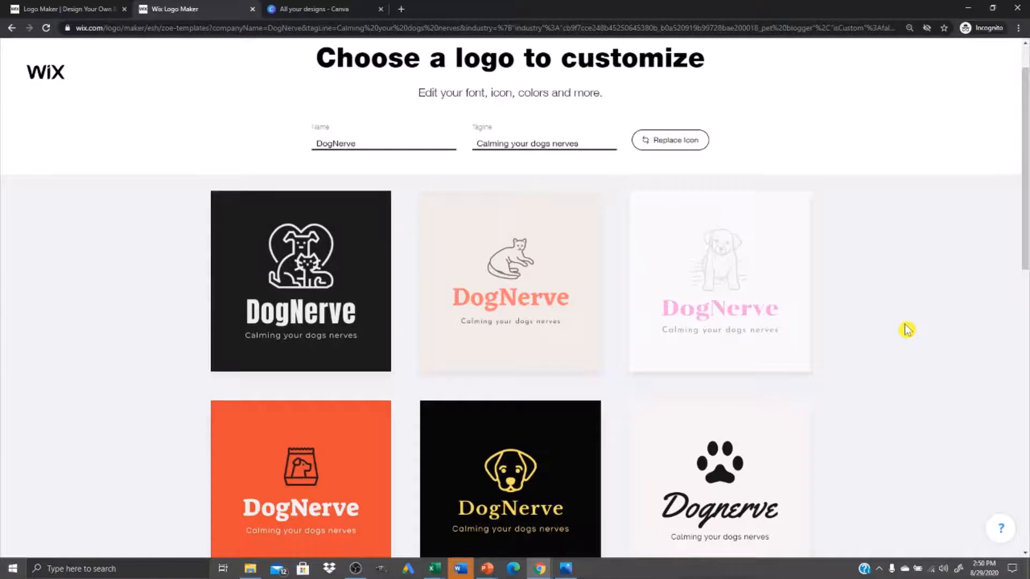
scroll(906, 329, down, 2)
scroll(747, 232, up, 2)
scroll(134, 316, down, 2)
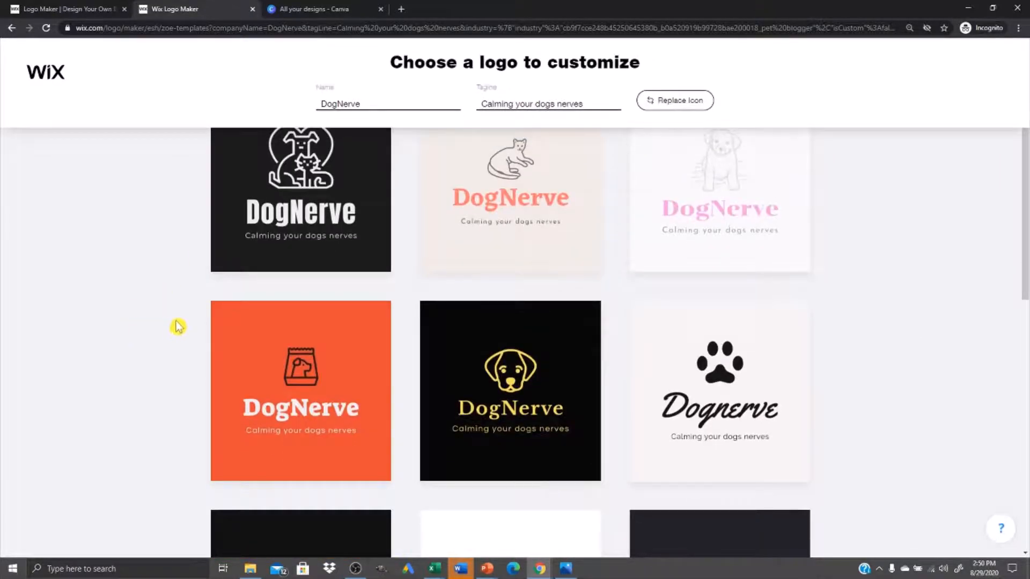
scroll(185, 326, down, 1)
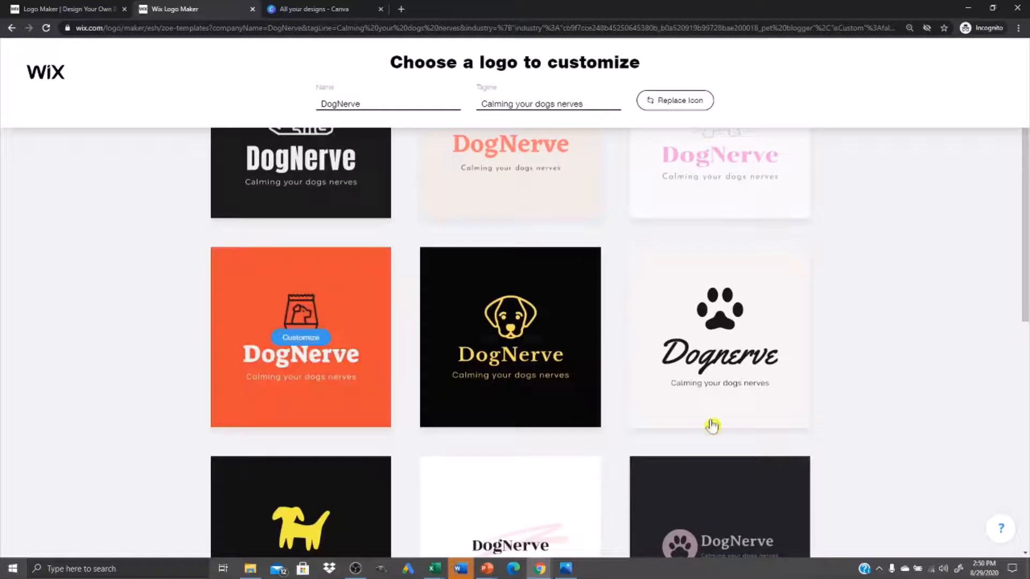
scroll(875, 377, down, 3)
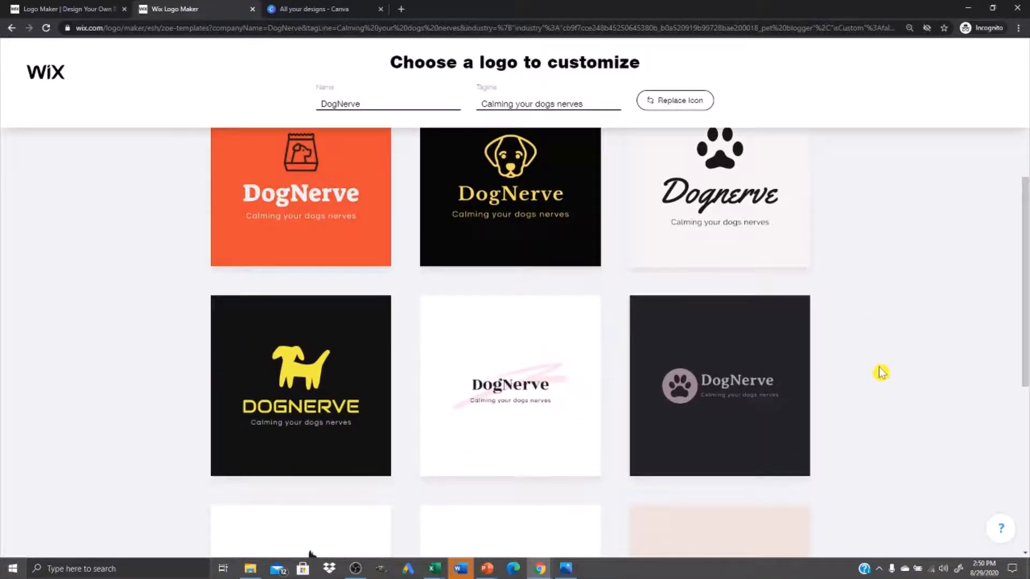
scroll(881, 372, down, 2)
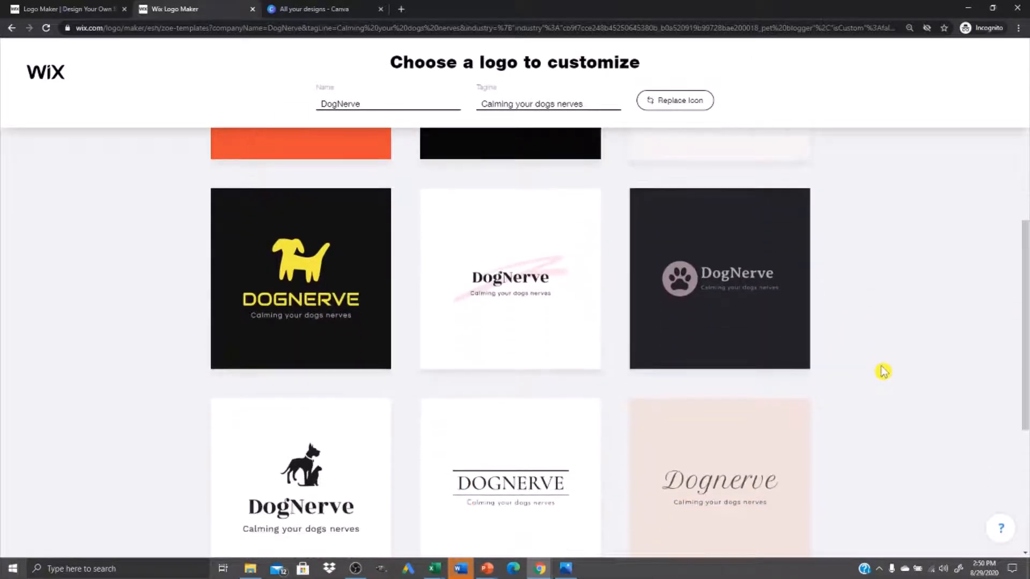
scroll(883, 372, down, 1)
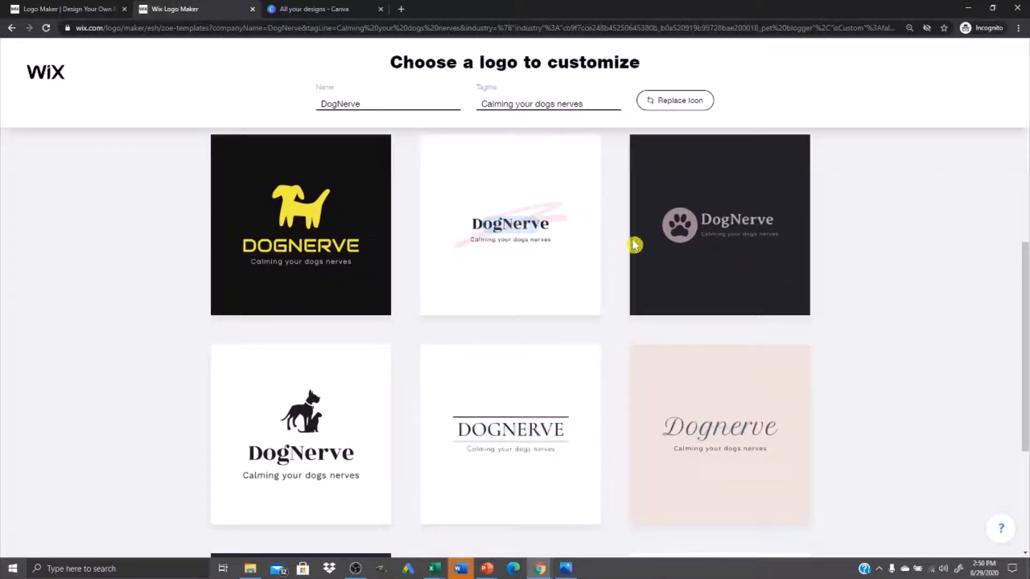
scroll(802, 300, up, 2)
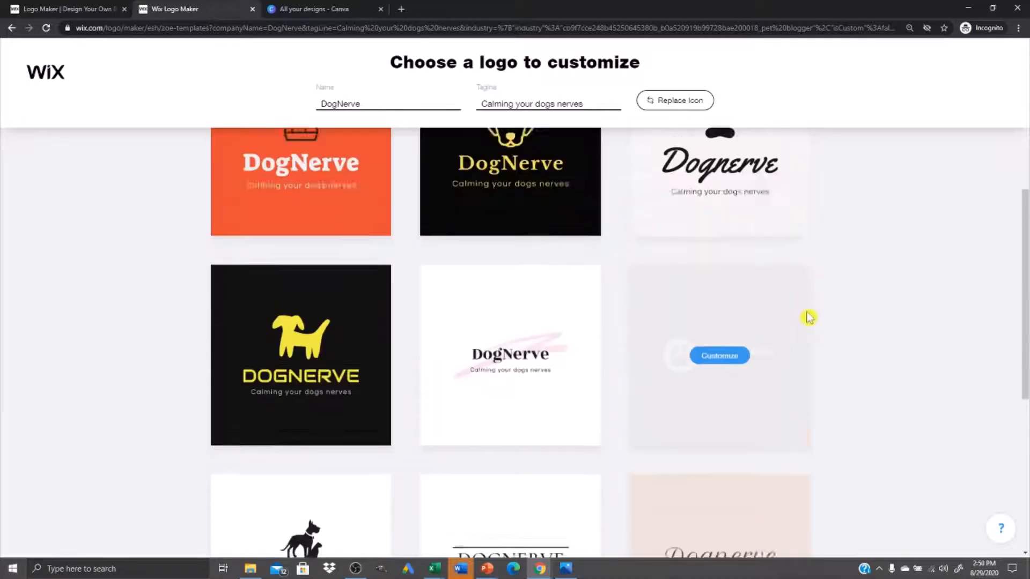
scroll(809, 317, up, 3)
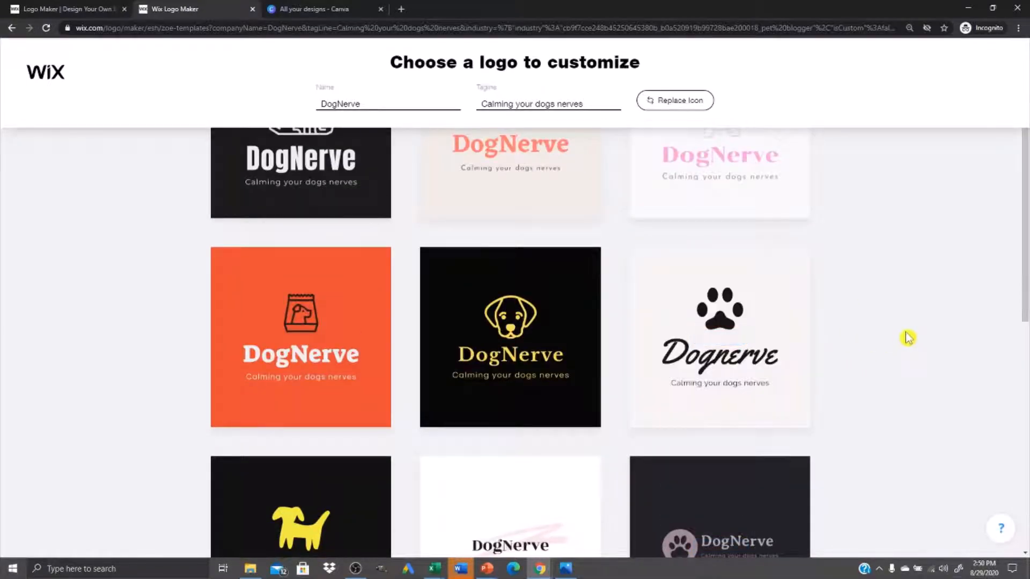
scroll(909, 341, up, 2)
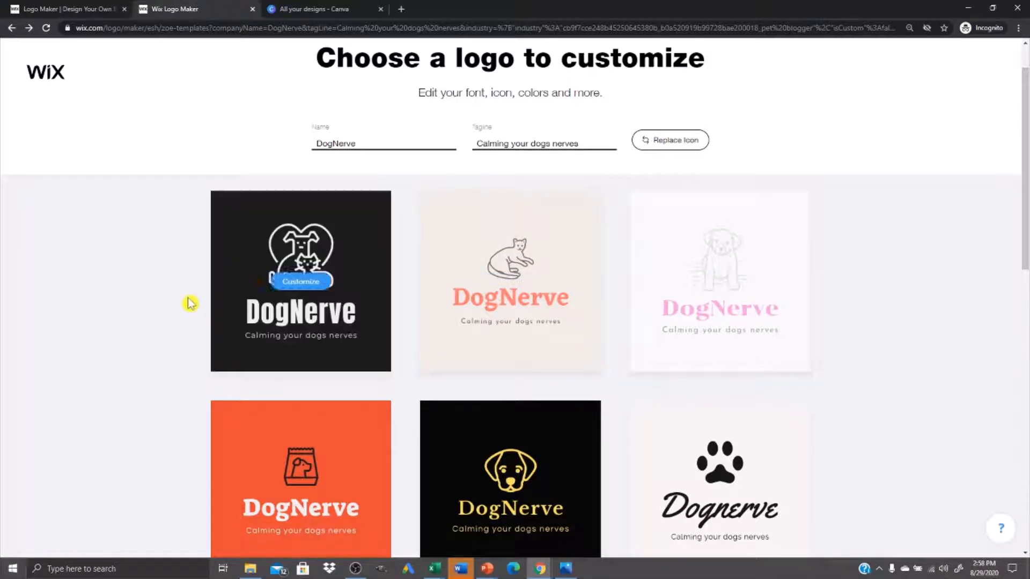
mouse_move(242, 325)
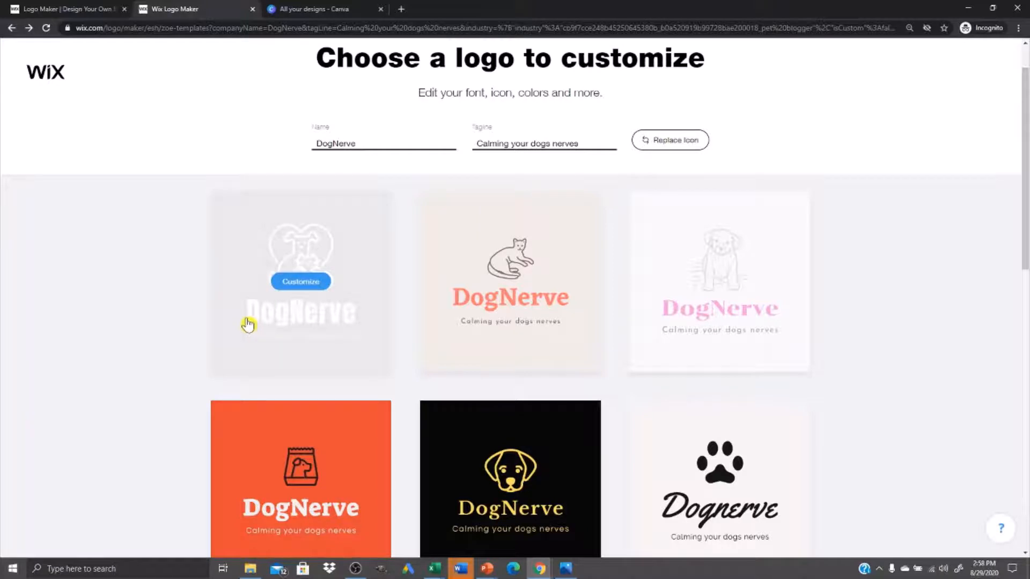
click(300, 284)
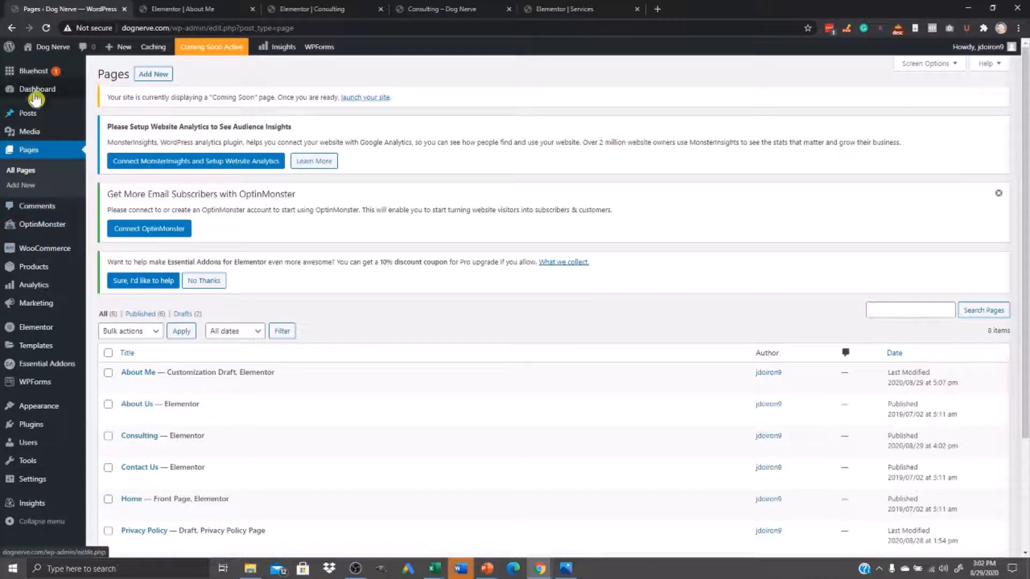
- Switch to the Dog Nerve WordPress dashboard and open the theme's customization page
mouse_move(32, 81)
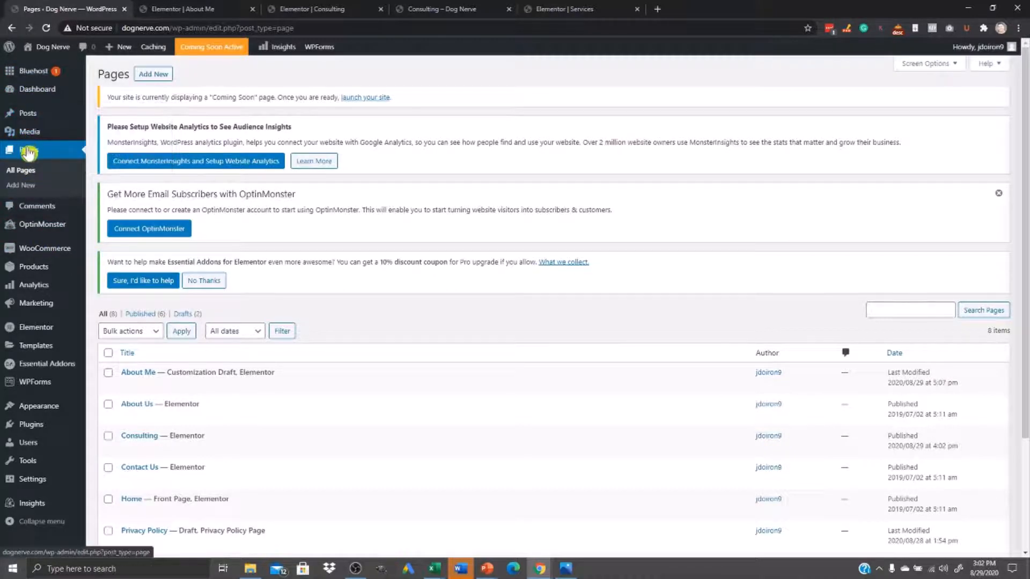
mouse_move(33, 408)
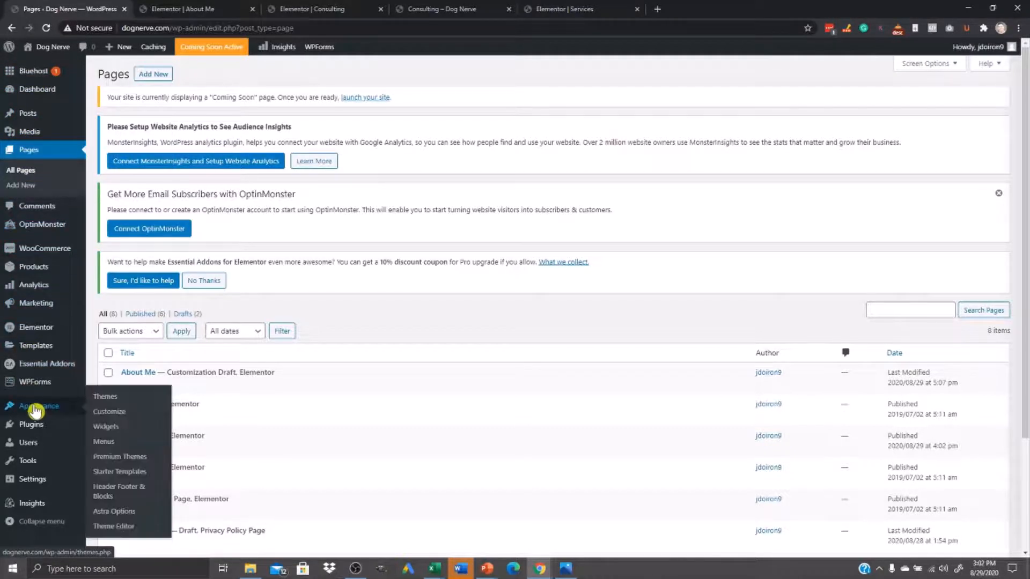
click(109, 417)
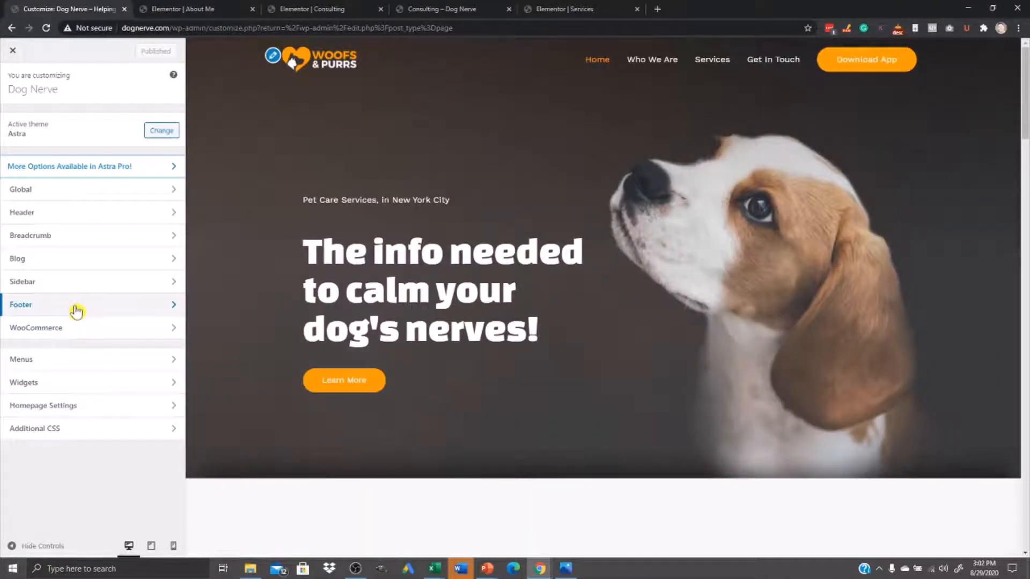
- Open the site's global button colors and select the hex code of the normal background color for copying
click(49, 198)
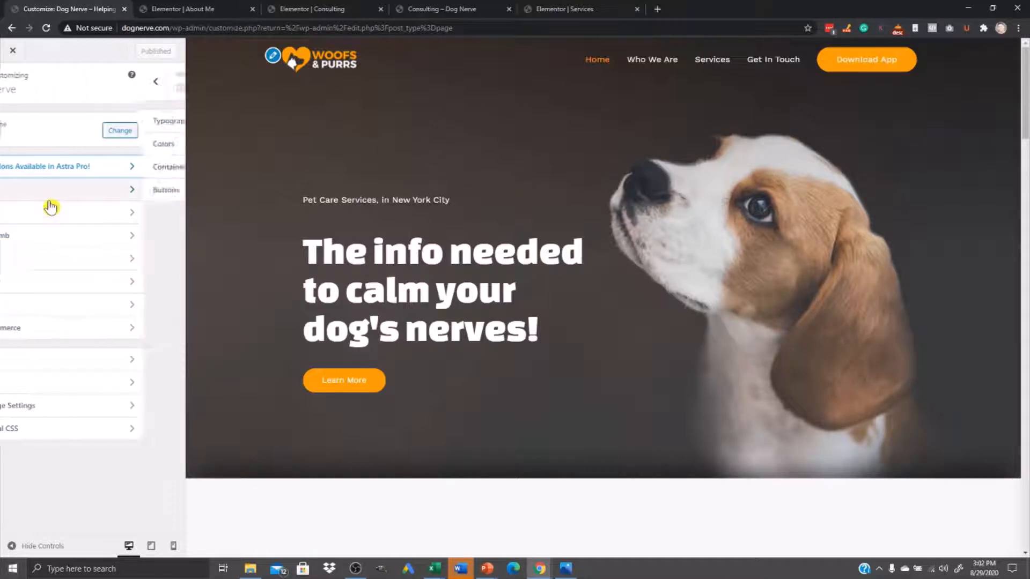
click(47, 196)
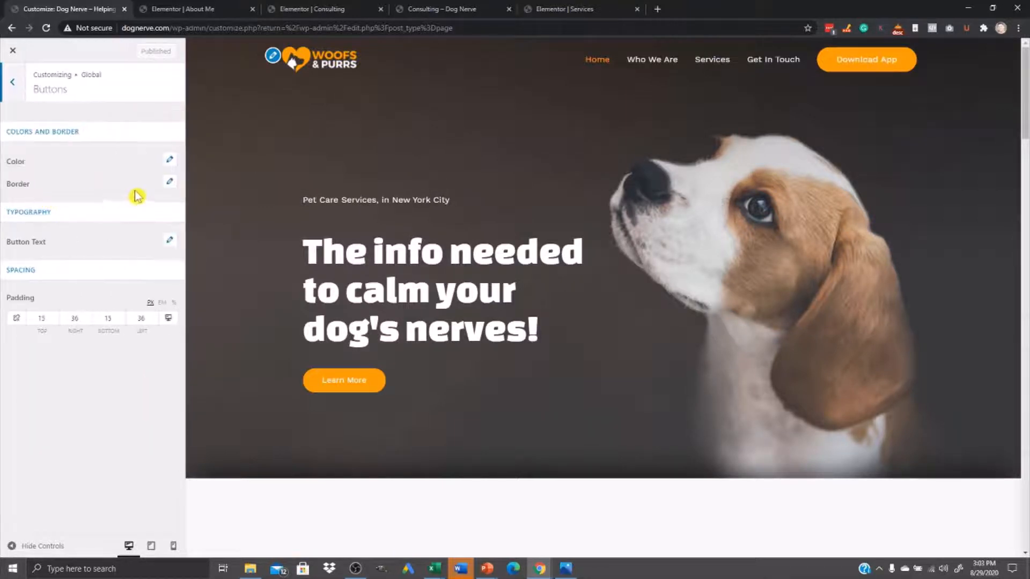
click(168, 164)
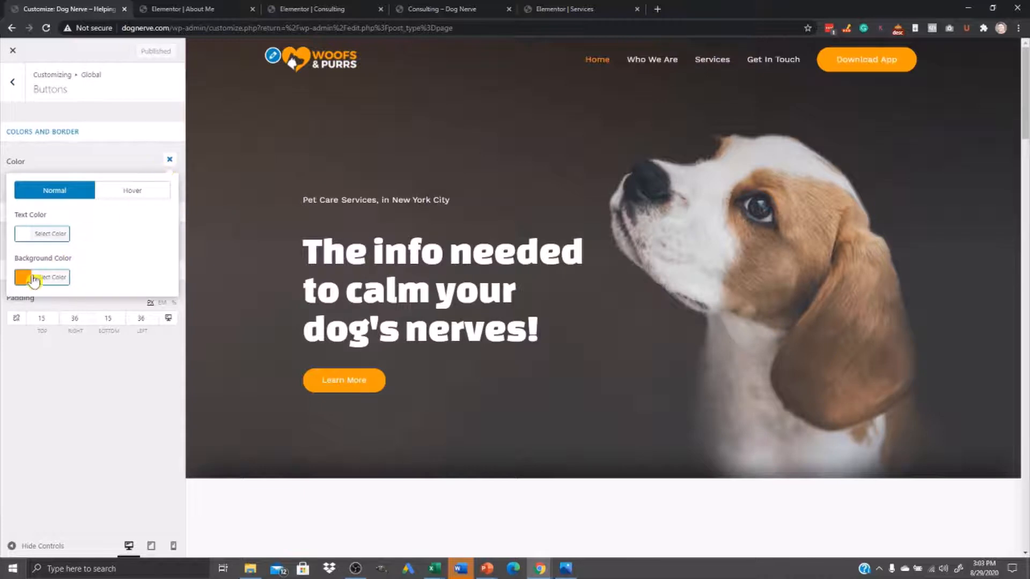
click(25, 280)
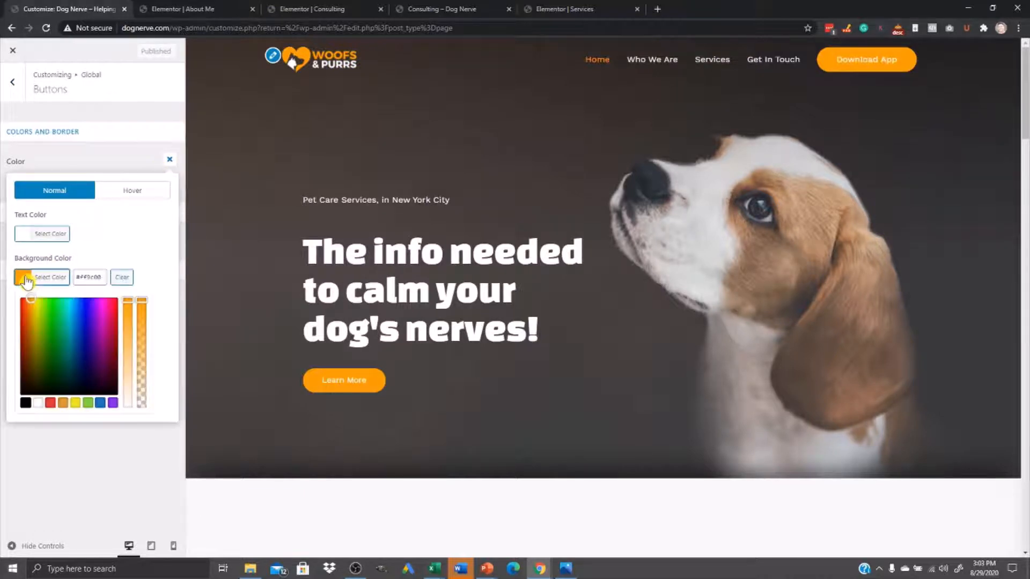
double_click(90, 278)
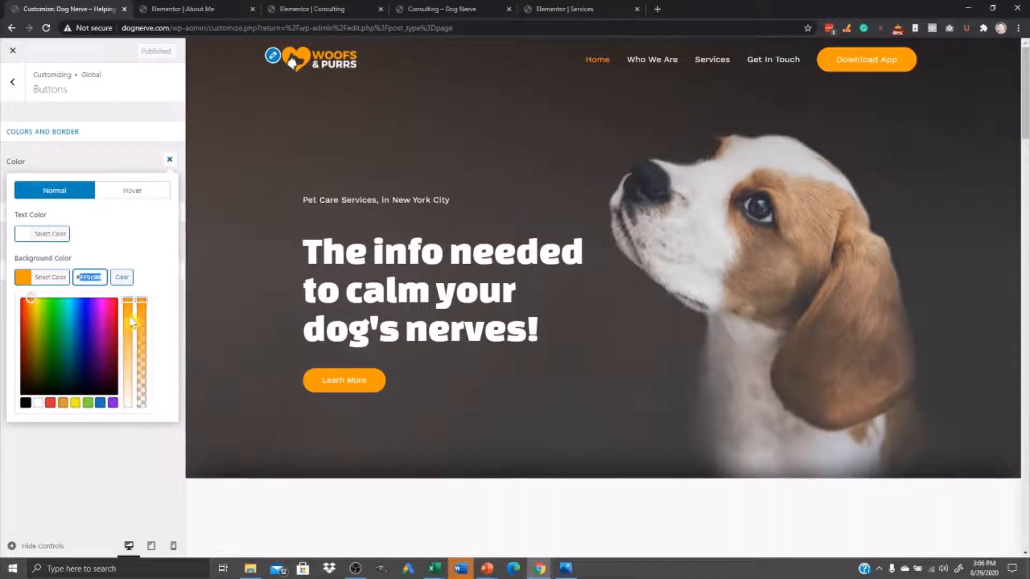
- Switch back to Wix Logo Maker and set the dog-and-cat icon's color to FF9C00
mouse_move(539, 568)
click(665, 512)
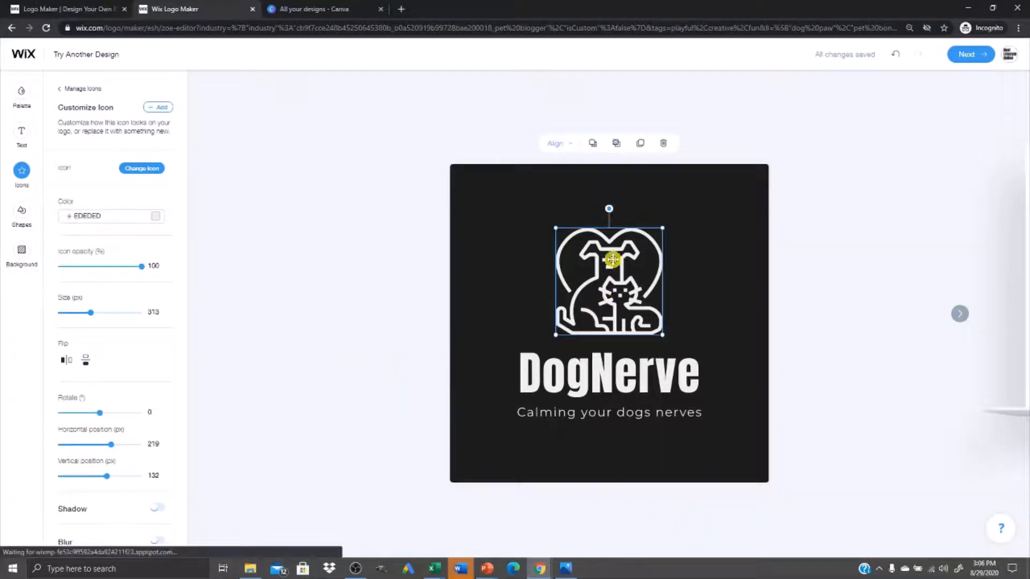
click(90, 216)
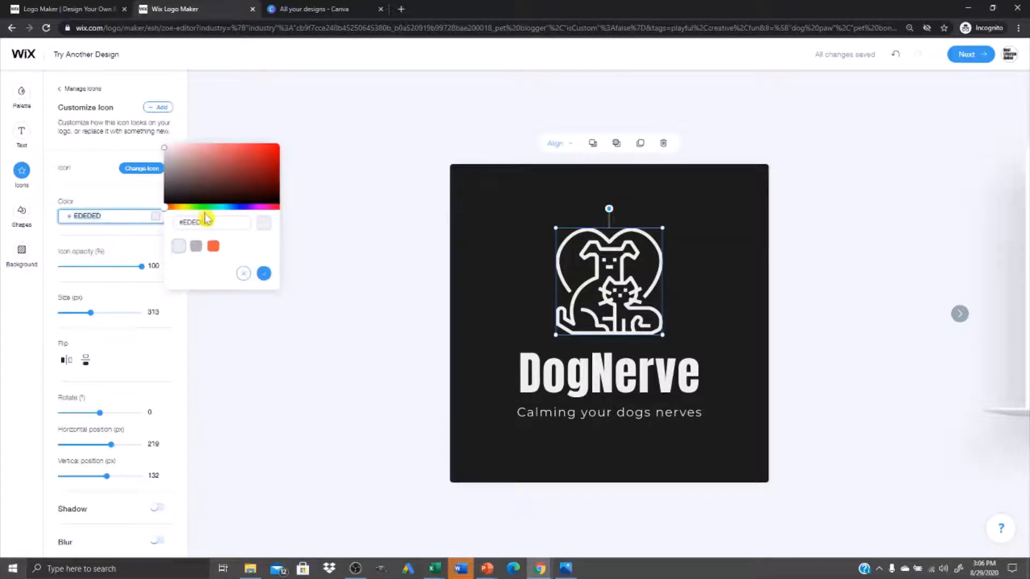
text(FF9C00)
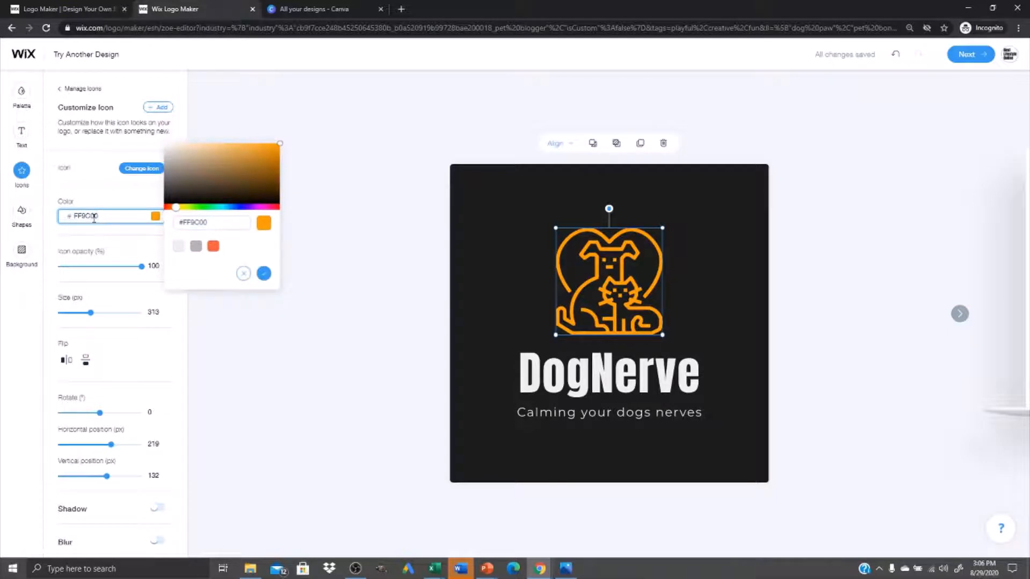
click(264, 274)
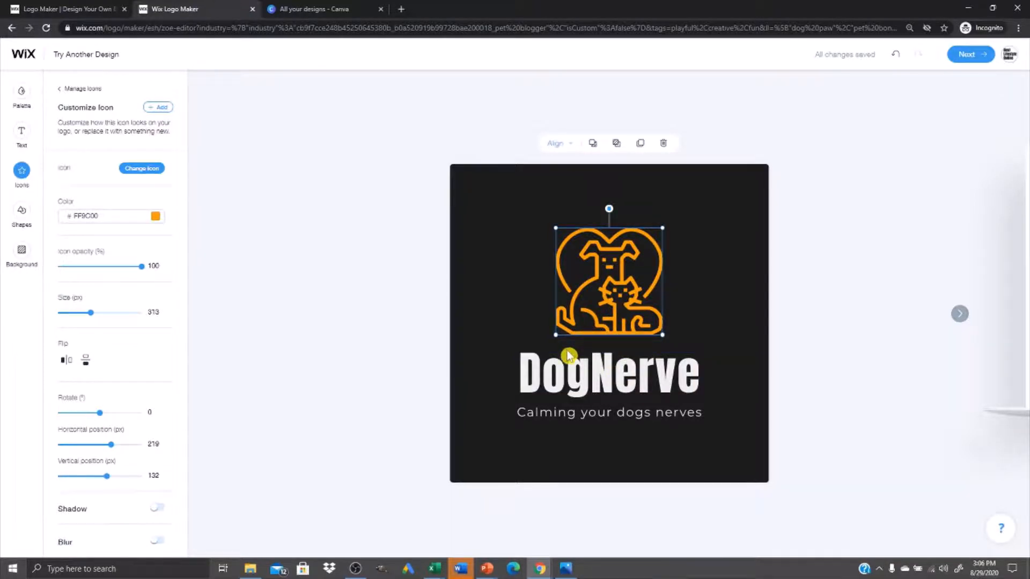
- Check the website header's logo layout, and rearrange the logo with the icon on its left and DogNerve above the tagline on its right
key(alt+Tab)
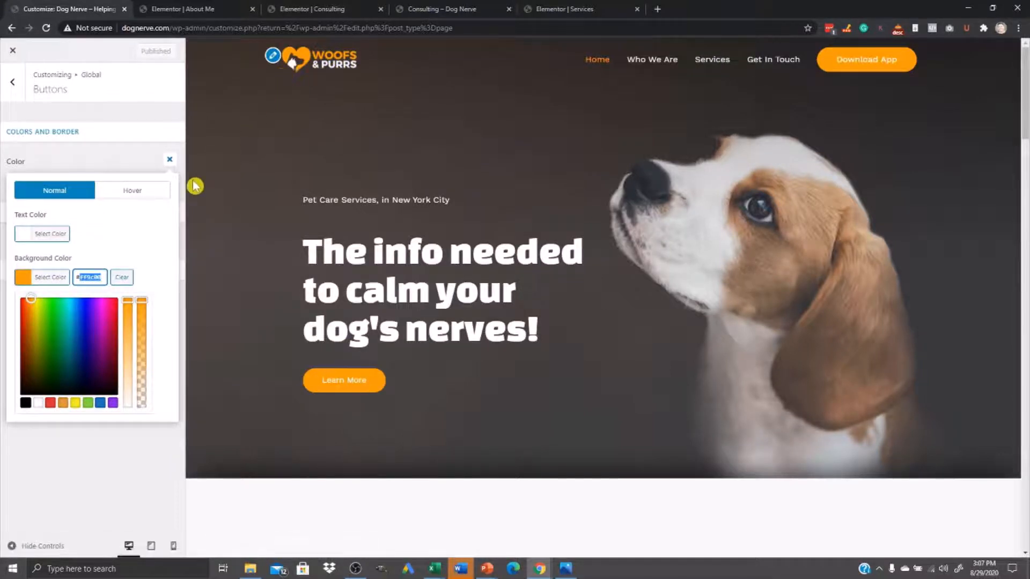
key(alt+Tab)
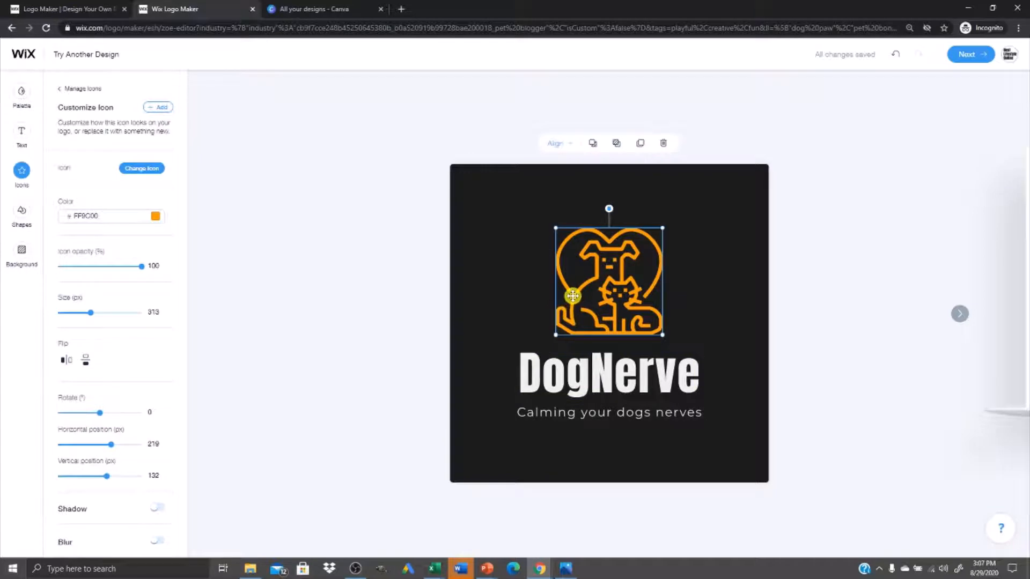
drag(572, 296, 475, 308)
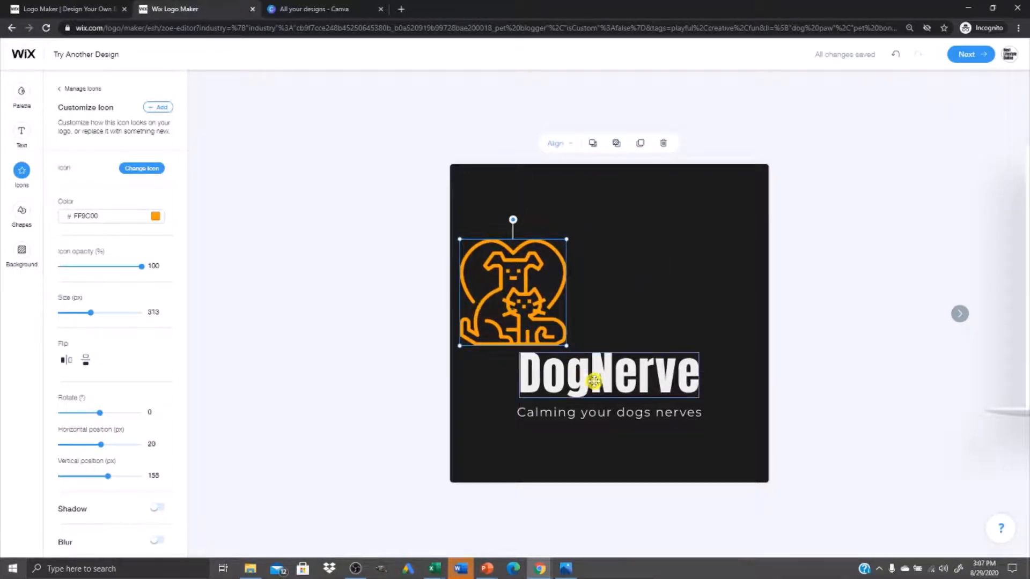
drag(593, 381, 650, 277)
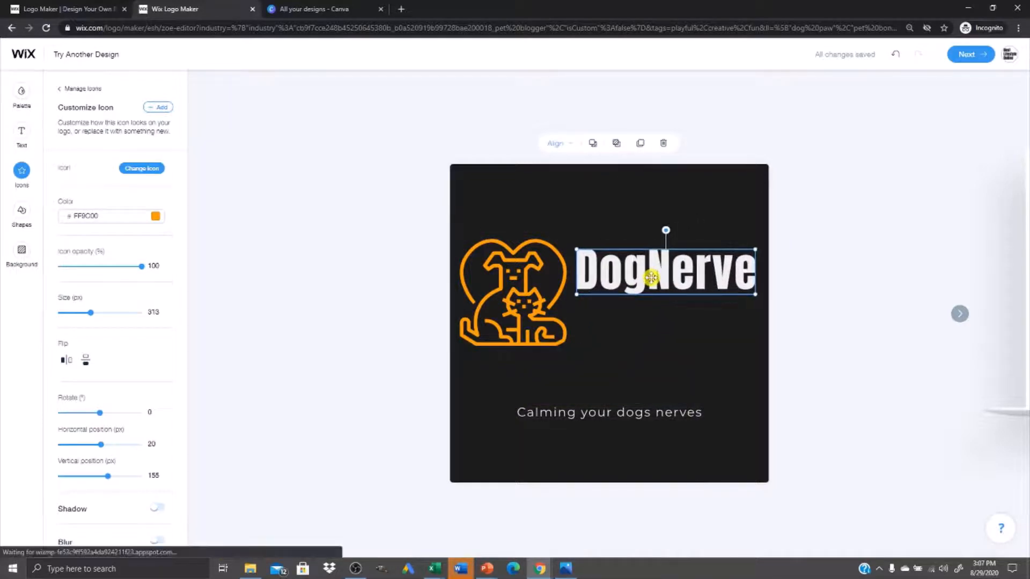
drag(642, 413, 697, 308)
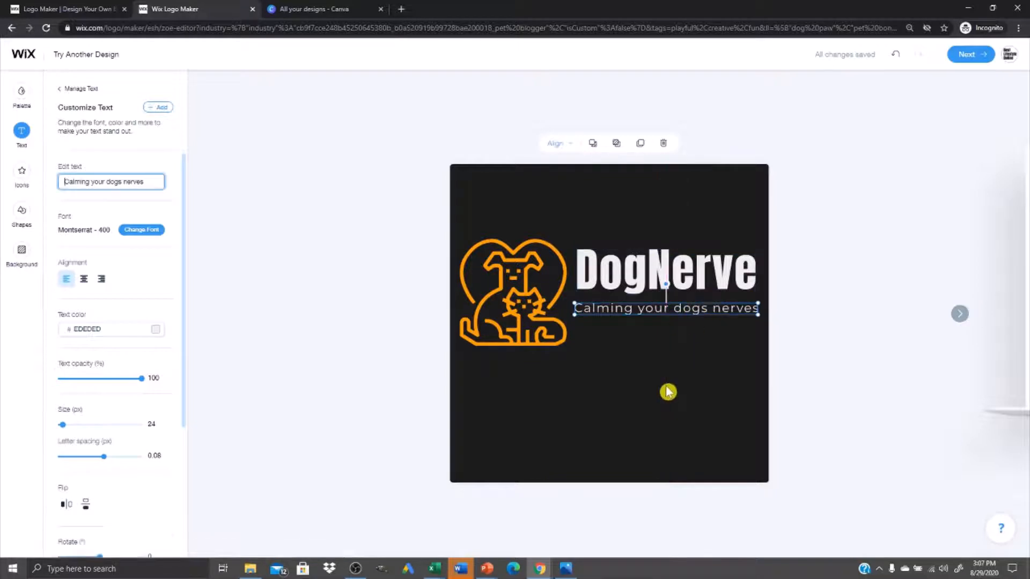
click(667, 392)
drag(612, 277, 611, 280)
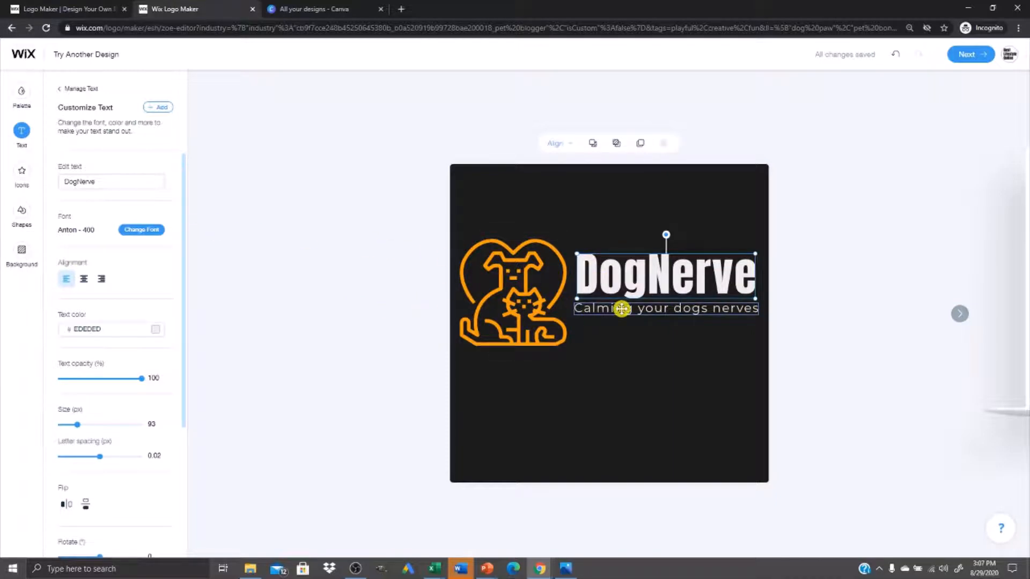
- Set the DogNerve text color to FF9C00 and nudge the name and tagline slightly down beside the icon
click(92, 330)
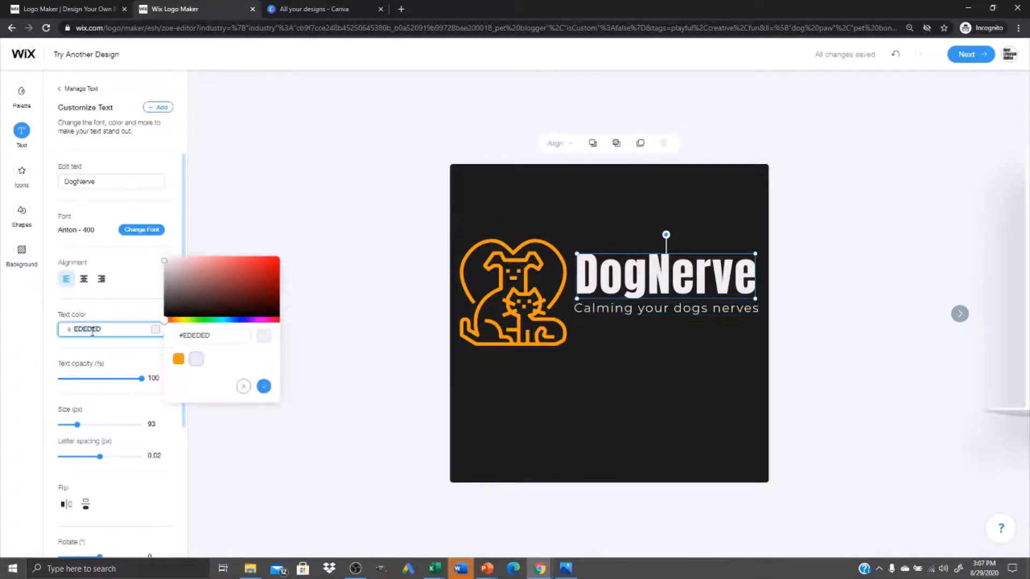
click(195, 361)
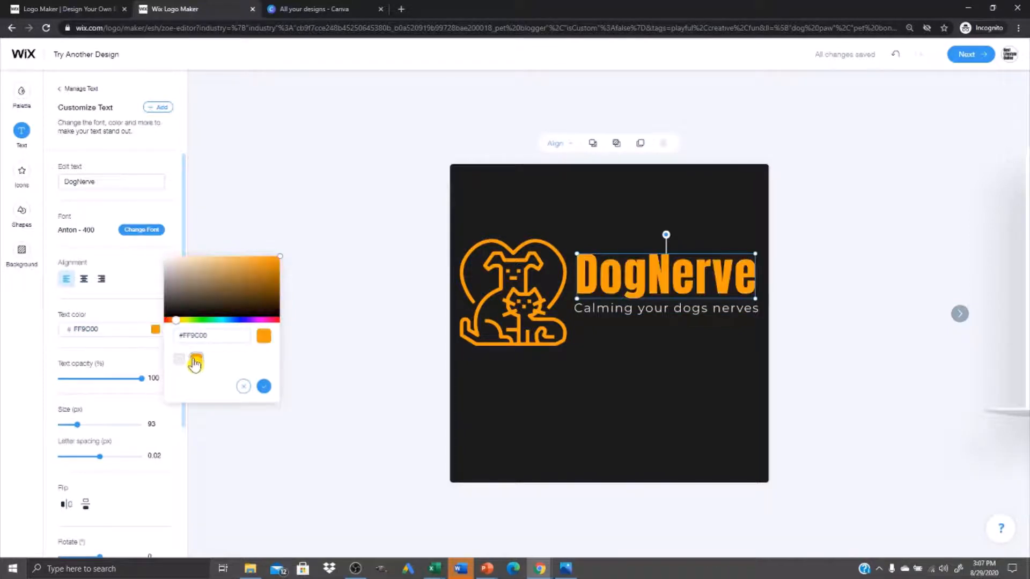
click(264, 387)
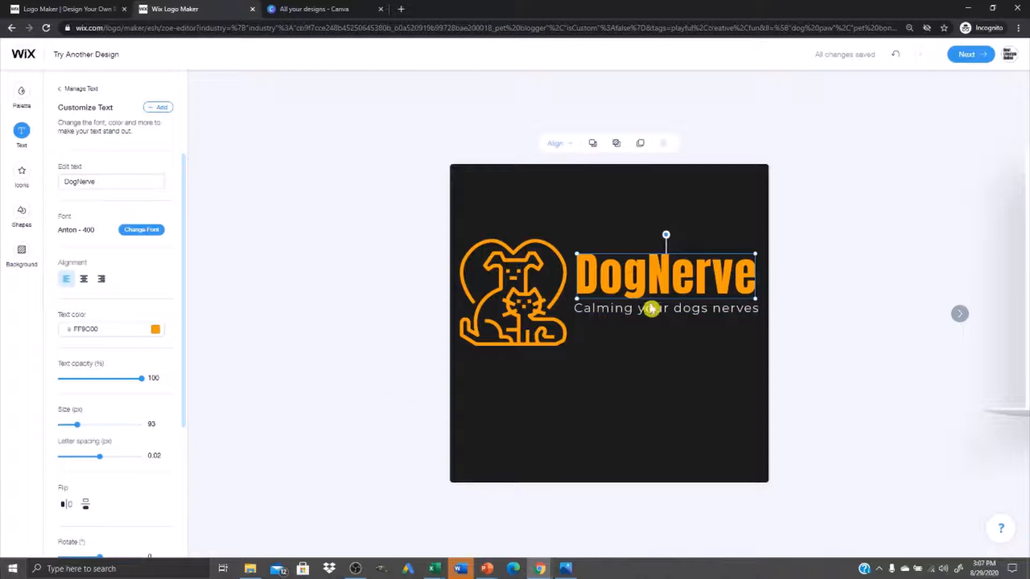
drag(648, 306, 649, 295)
click(622, 400)
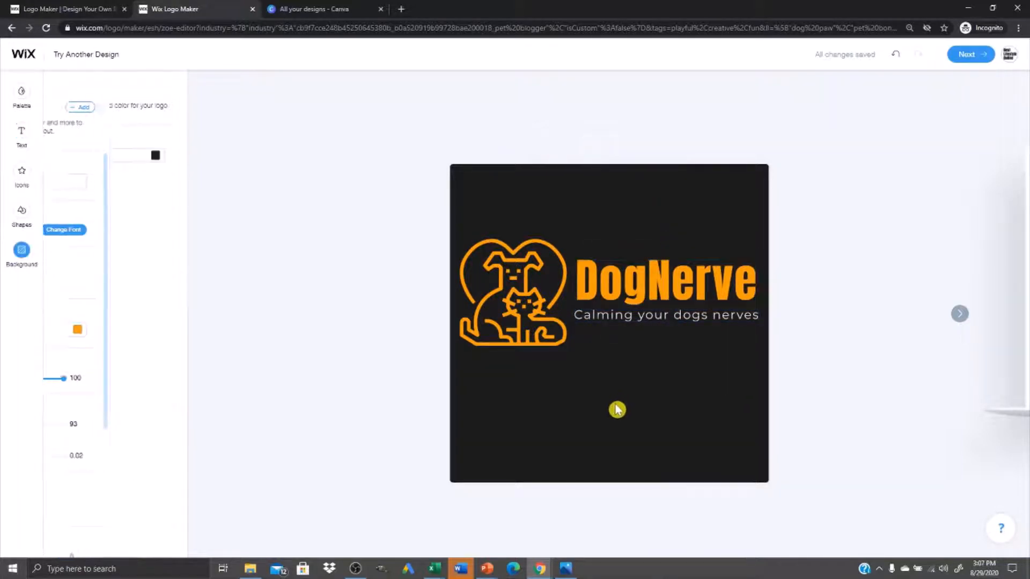
- Finish the logo design, check out the free package with all logo files, and dismiss the matching-website offer
click(973, 56)
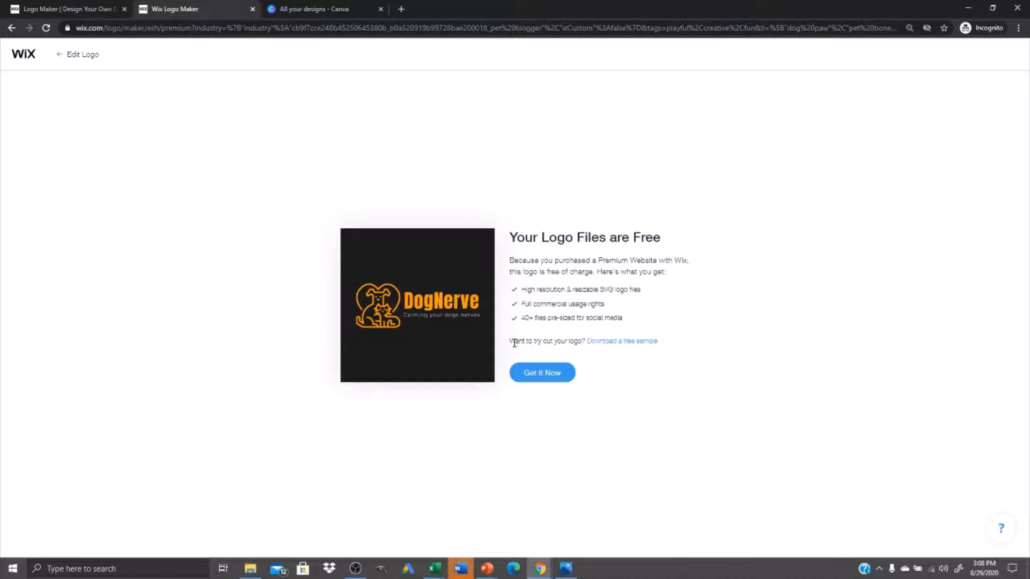
click(545, 376)
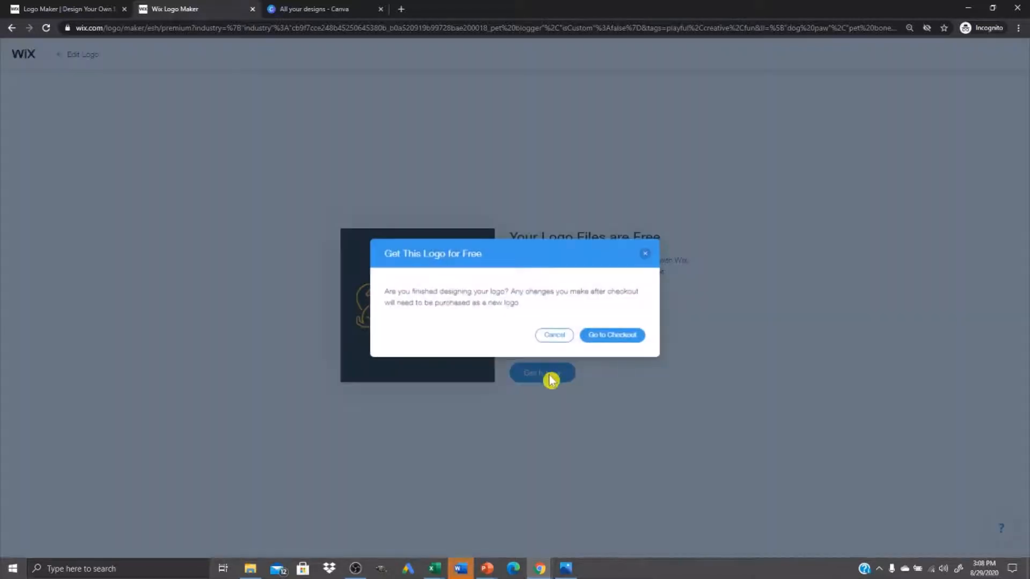
click(618, 340)
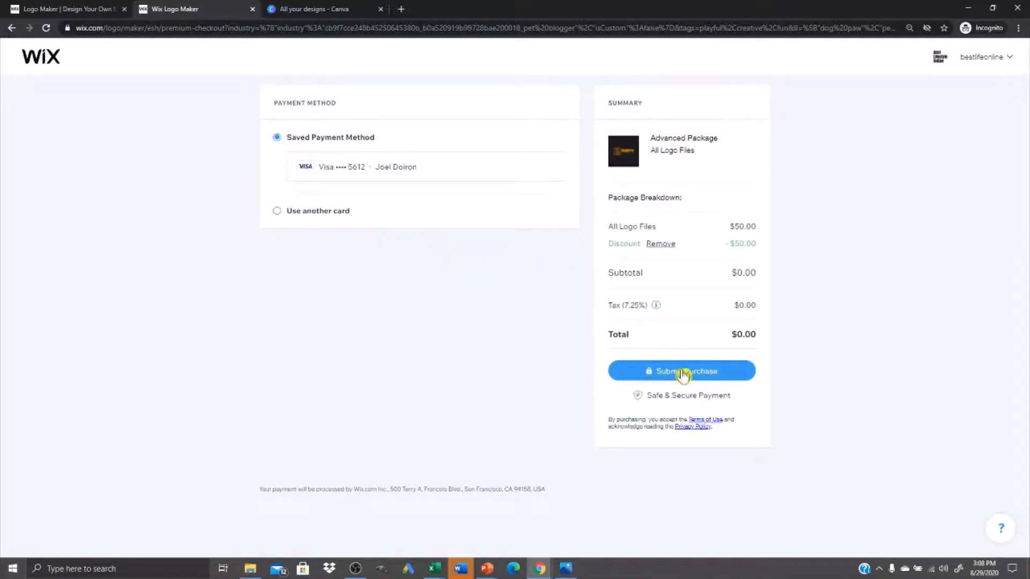
click(704, 376)
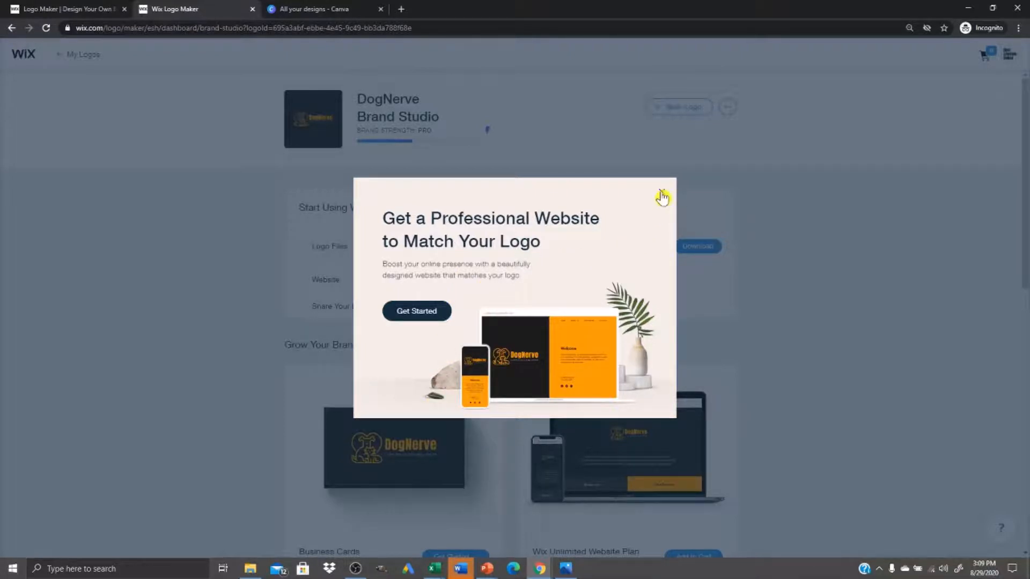
click(661, 195)
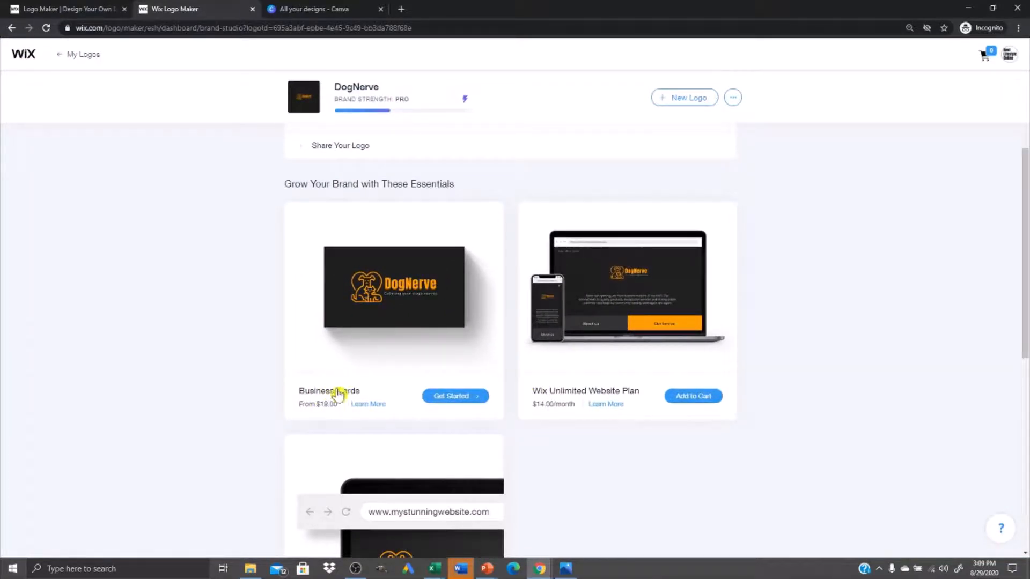
- Examine the business card, website plan, domain and merchandise offers in the DogNerve Brand Studio
scroll(335, 387, down, 2)
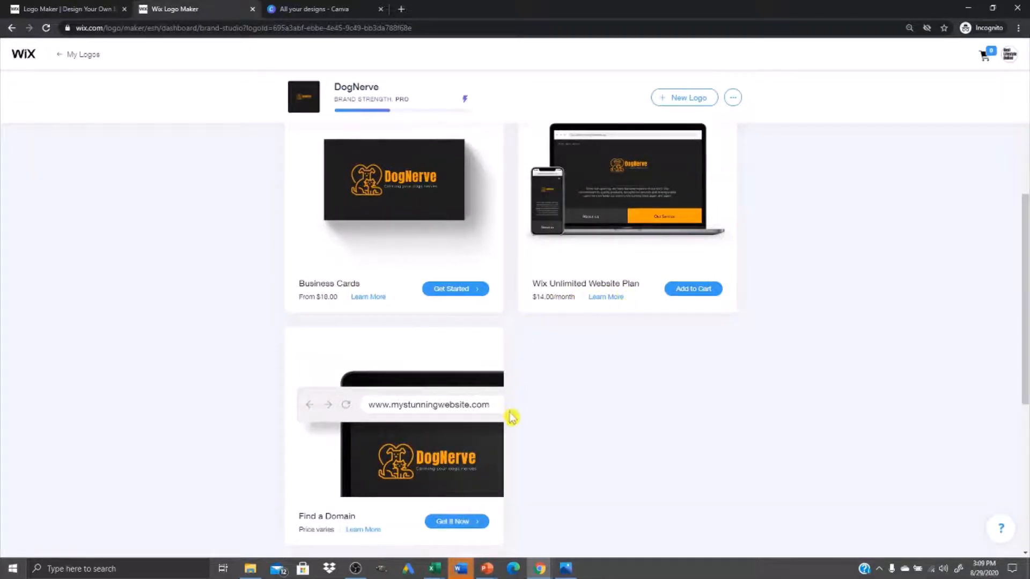
scroll(506, 418, down, 2)
scroll(594, 370, up, 1)
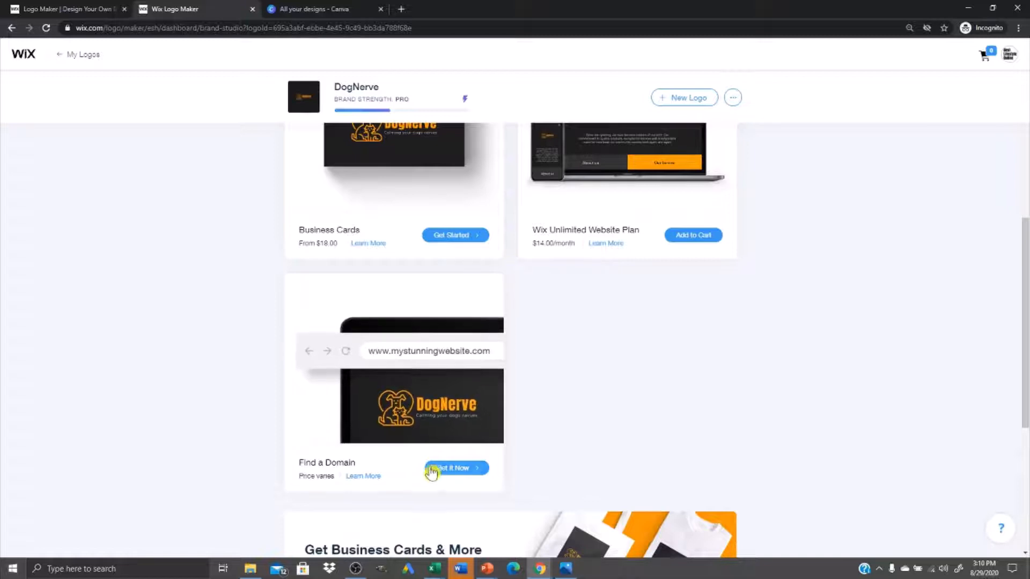
scroll(236, 485, down, 2)
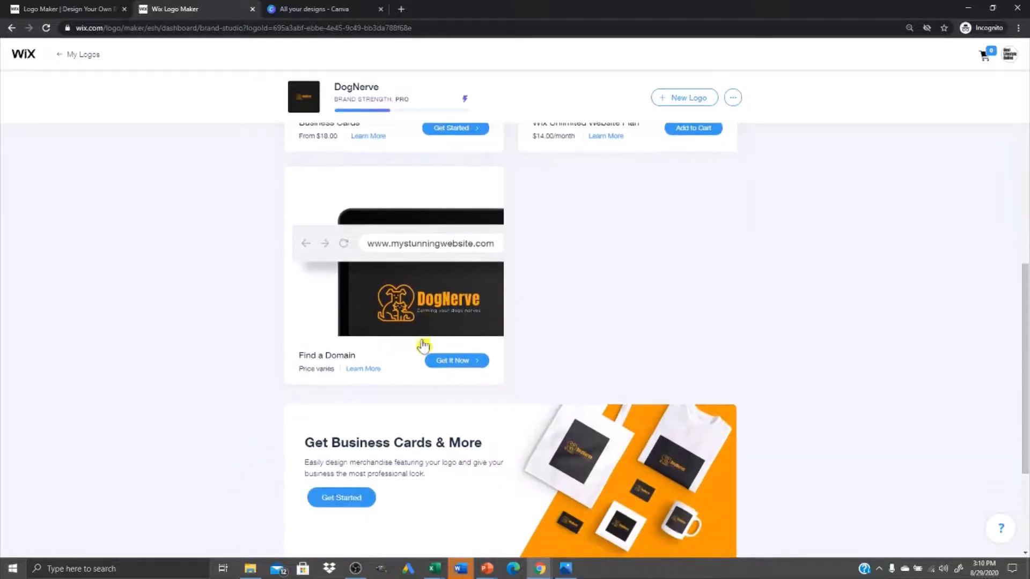
scroll(408, 356, down, 2)
scroll(428, 376, up, 8)
scroll(465, 402, up, 2)
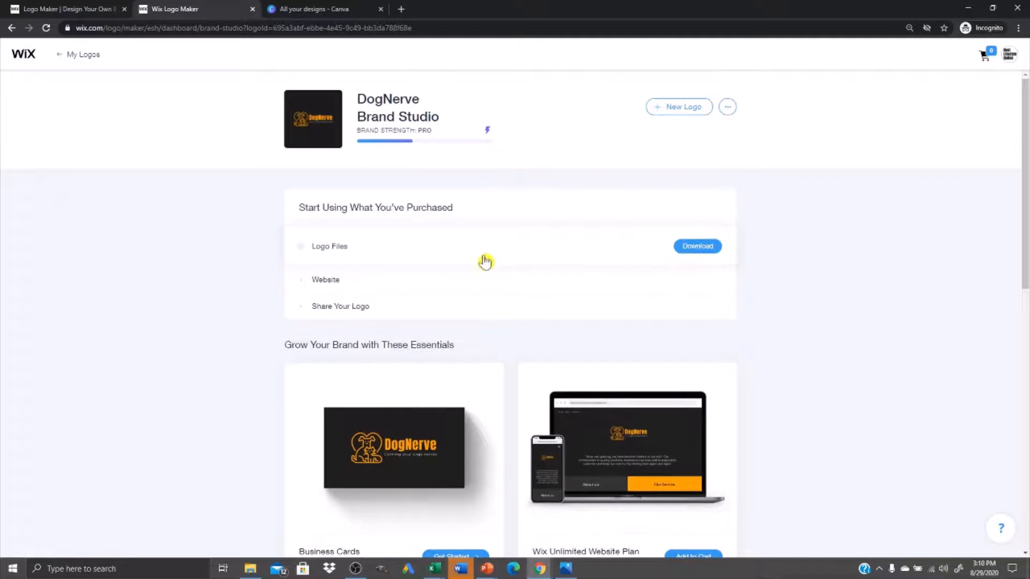
- Expand the Website and Logo Files details of the purchase and download the logo files
click(305, 280)
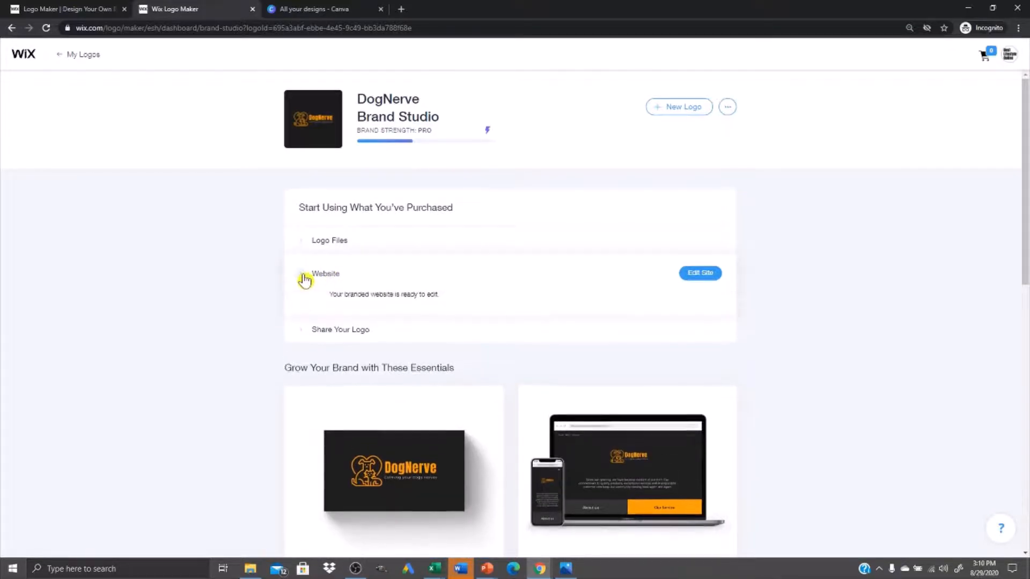
click(313, 247)
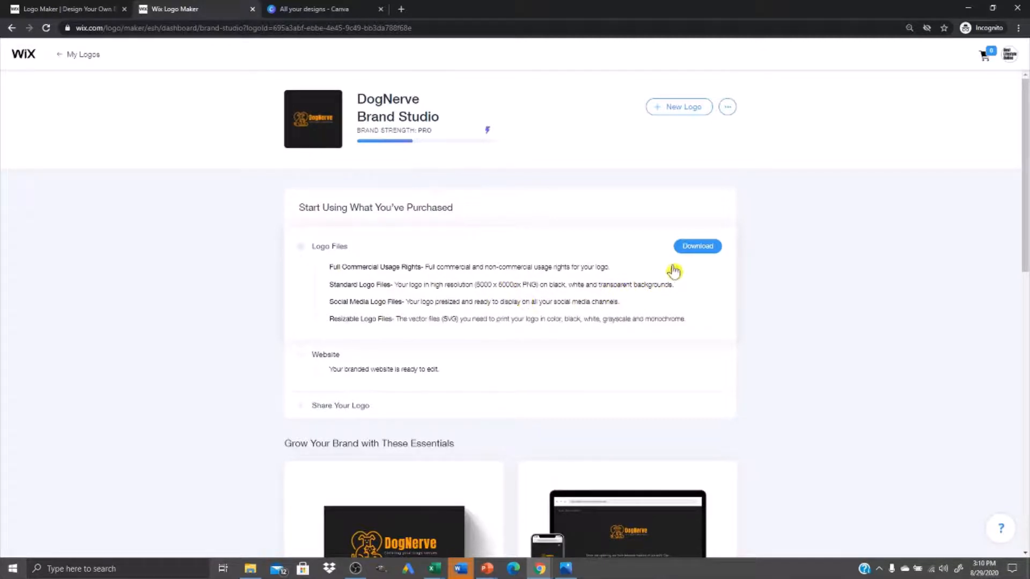
click(692, 249)
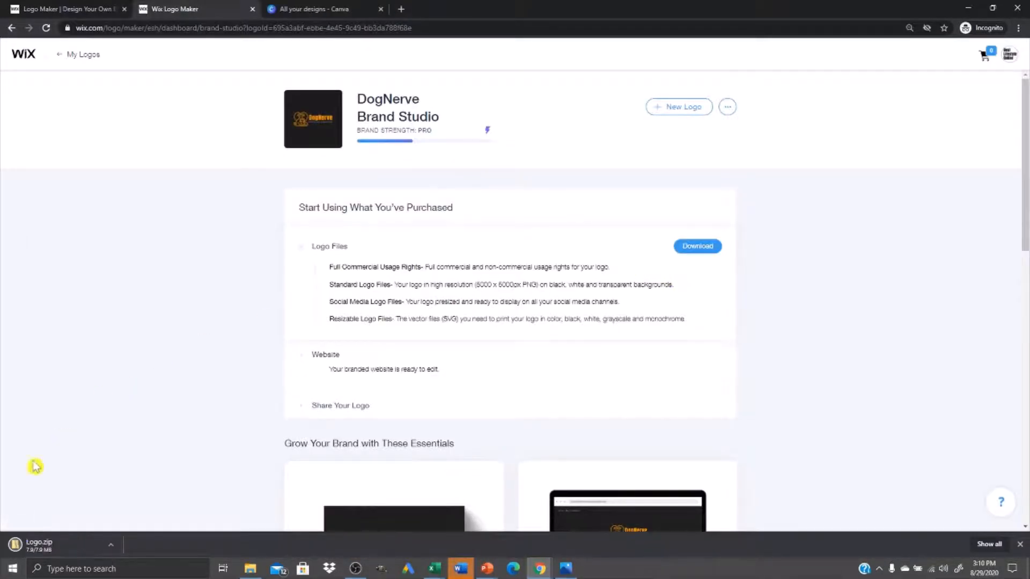
- Open the downloaded Logo.zip and look into the Social Media Logo Files folder and its Etsy subfolder
click(46, 548)
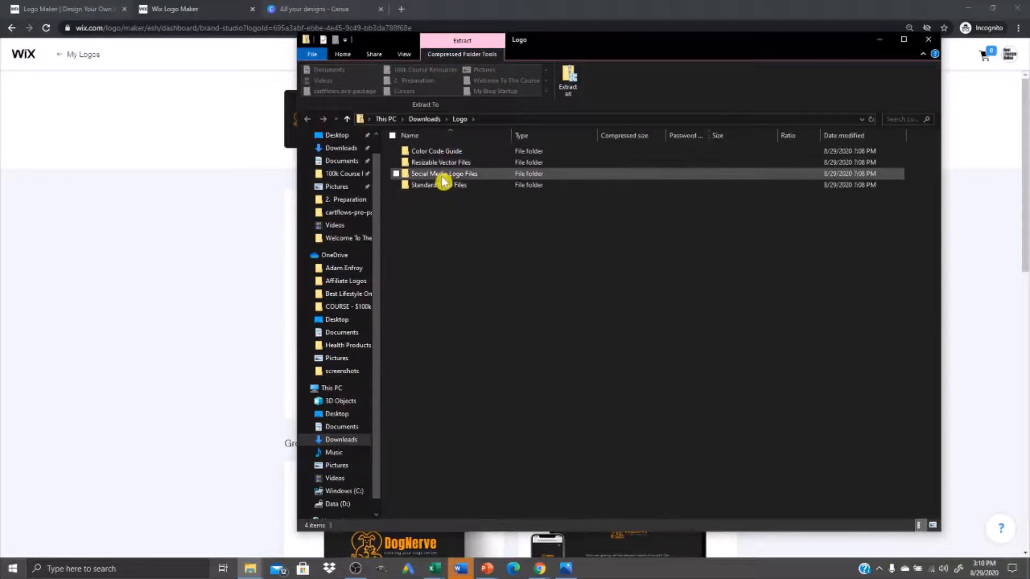
double_click(440, 174)
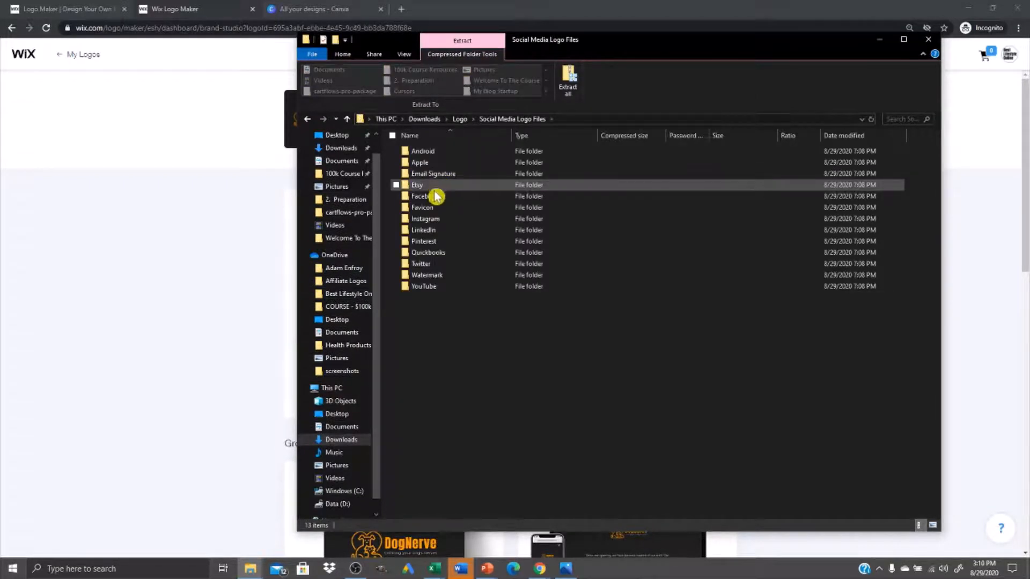
double_click(434, 188)
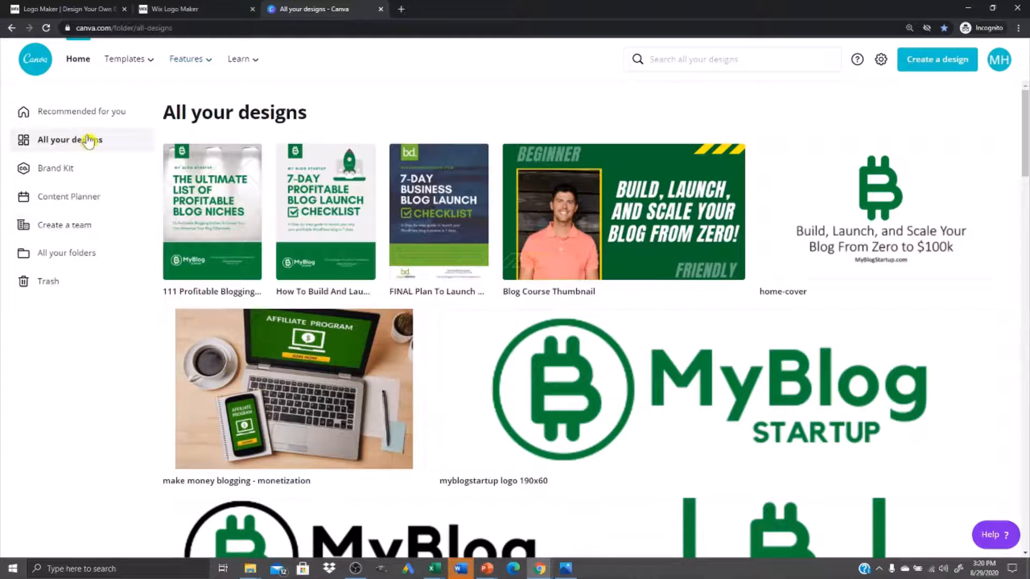
- Switch to Canva, create a new design of the Logo type, and title it "dognerve logo"
click(80, 114)
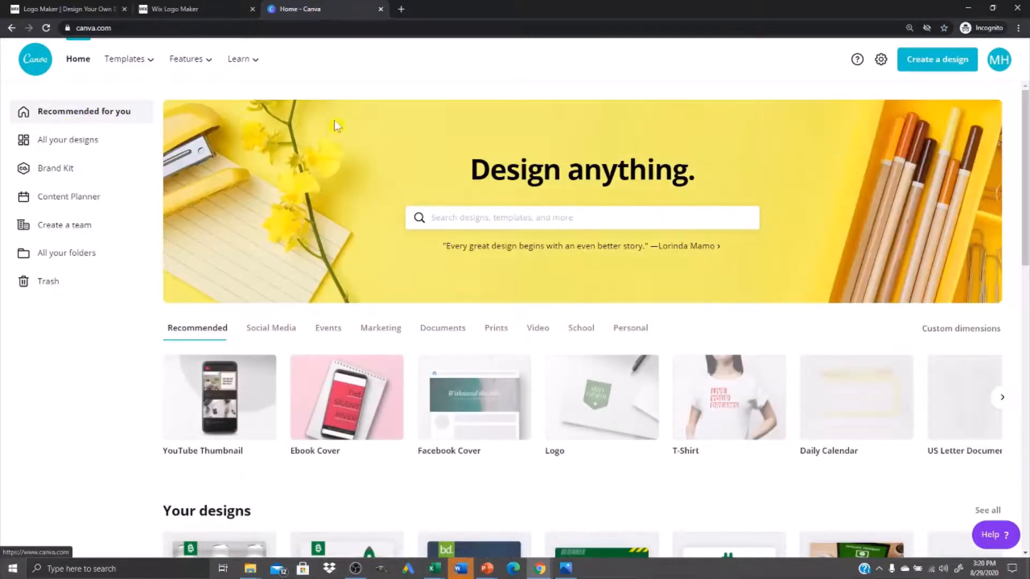
mouse_move(124, 59)
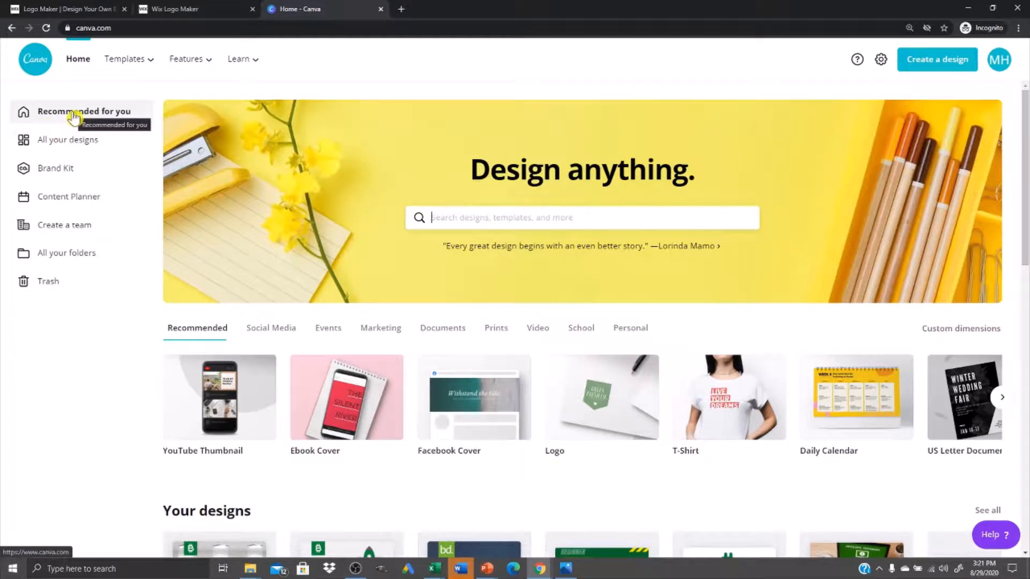
mouse_move(138, 65)
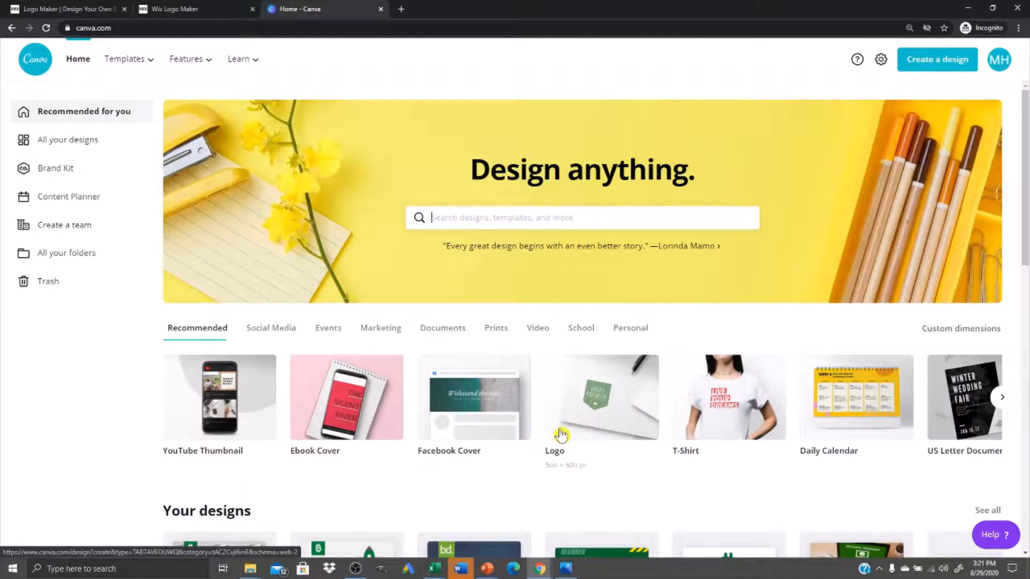
click(560, 448)
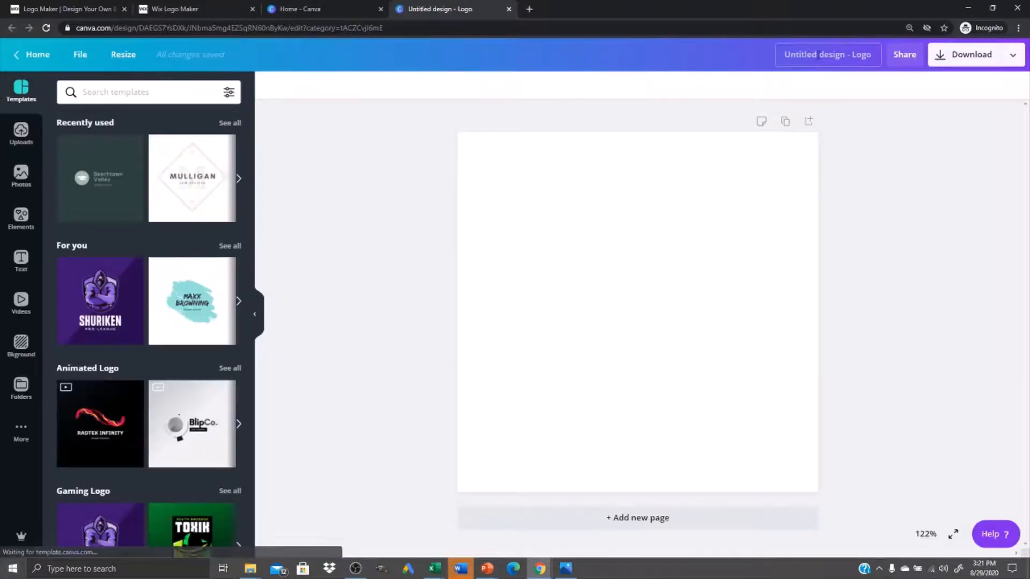
click(818, 55)
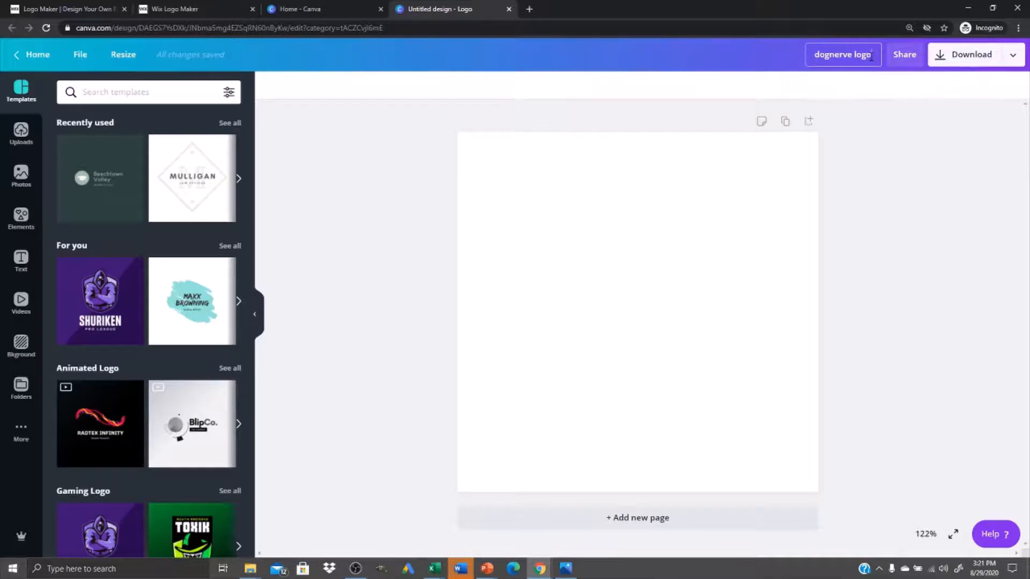
click(559, 173)
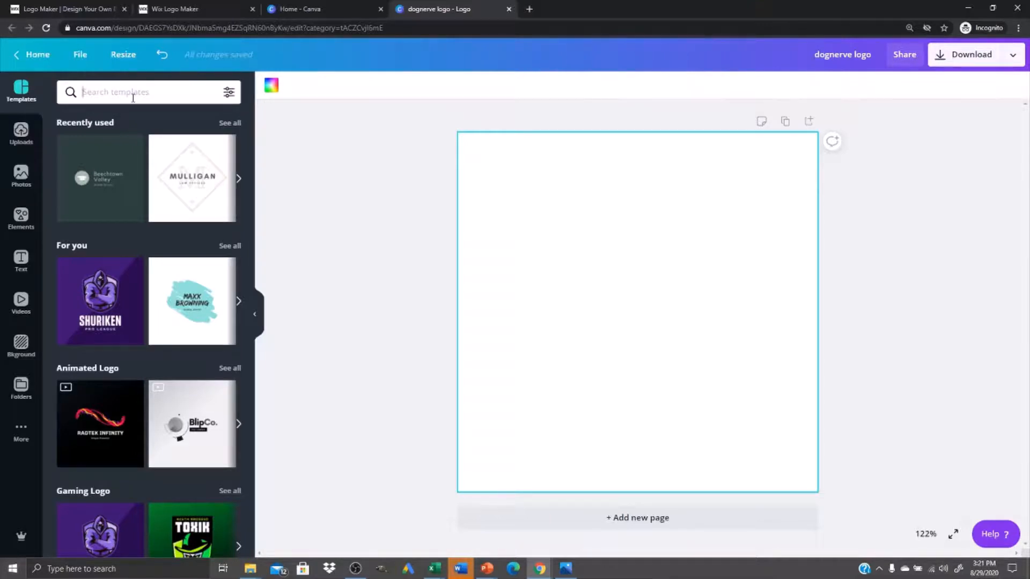
- Search the logo templates for "dog" and apply the blue Cats & Dogs template to the page
text(dog)
key(Return)
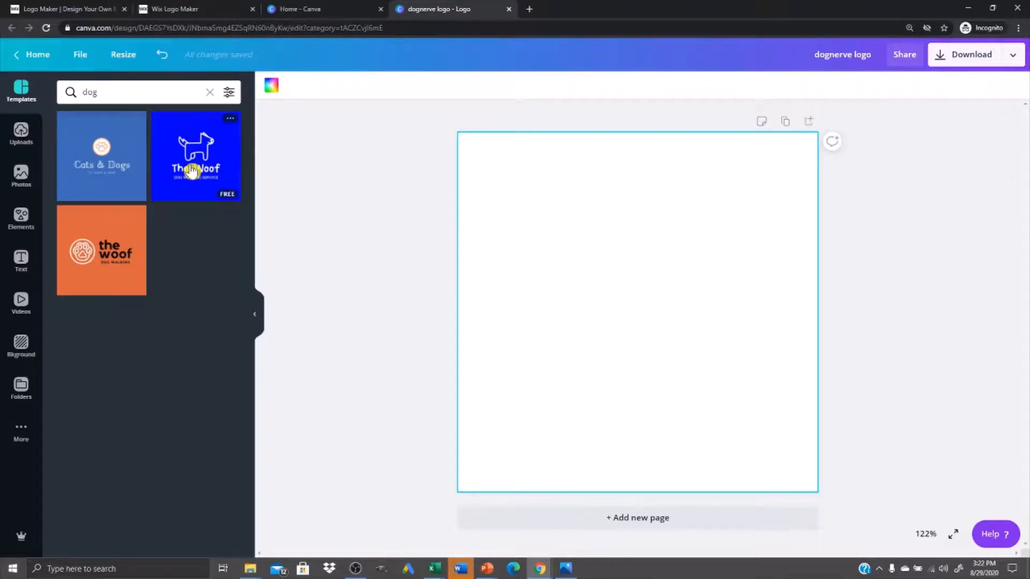
click(102, 161)
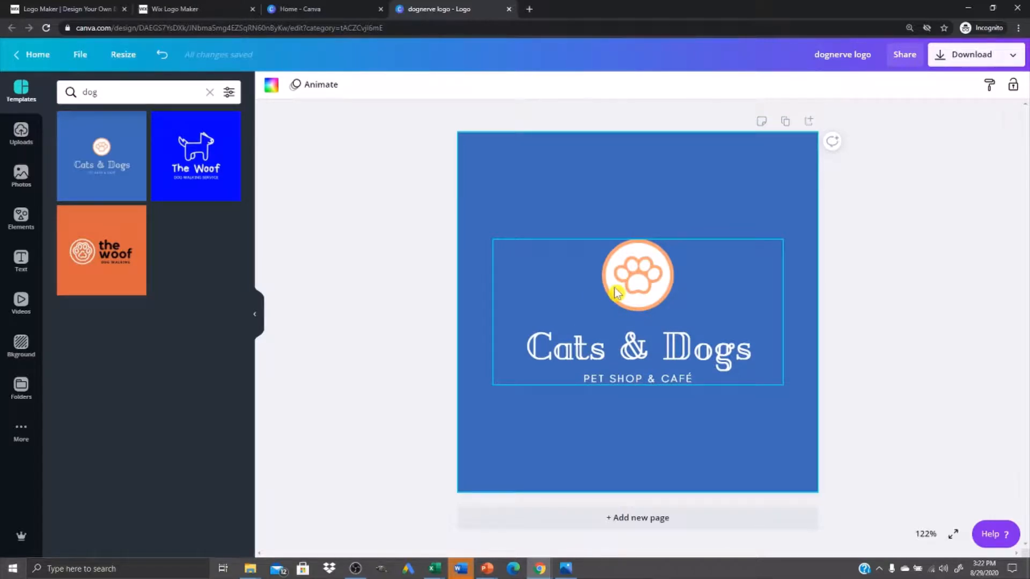
- Set the color of the paw icon inside the circle to FF9C00
click(615, 293)
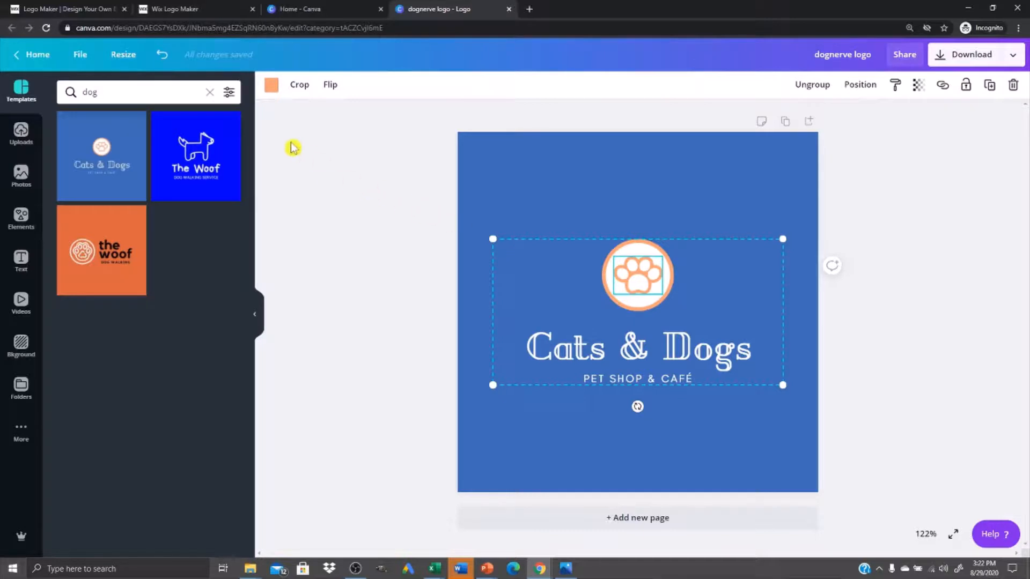
click(272, 85)
click(120, 99)
text(ff9c00)
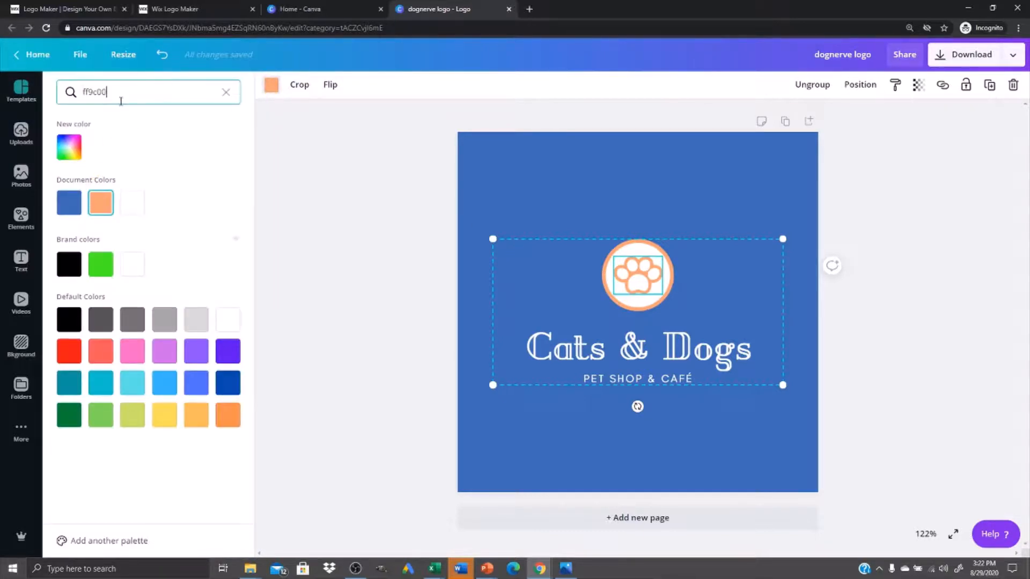
click(69, 146)
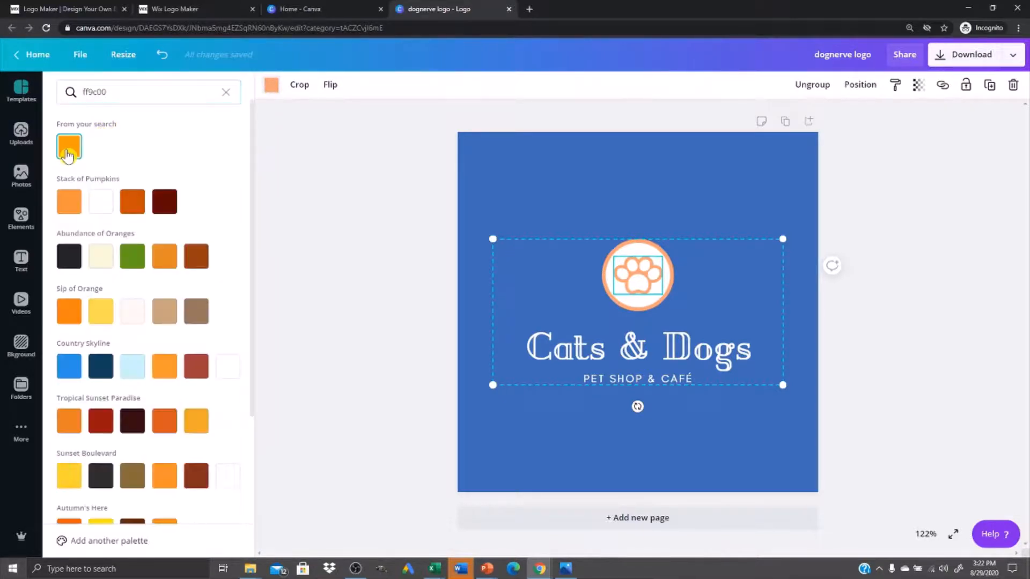
- Ungroup the template's paw, circle and text elements so each can be edited separately
click(602, 287)
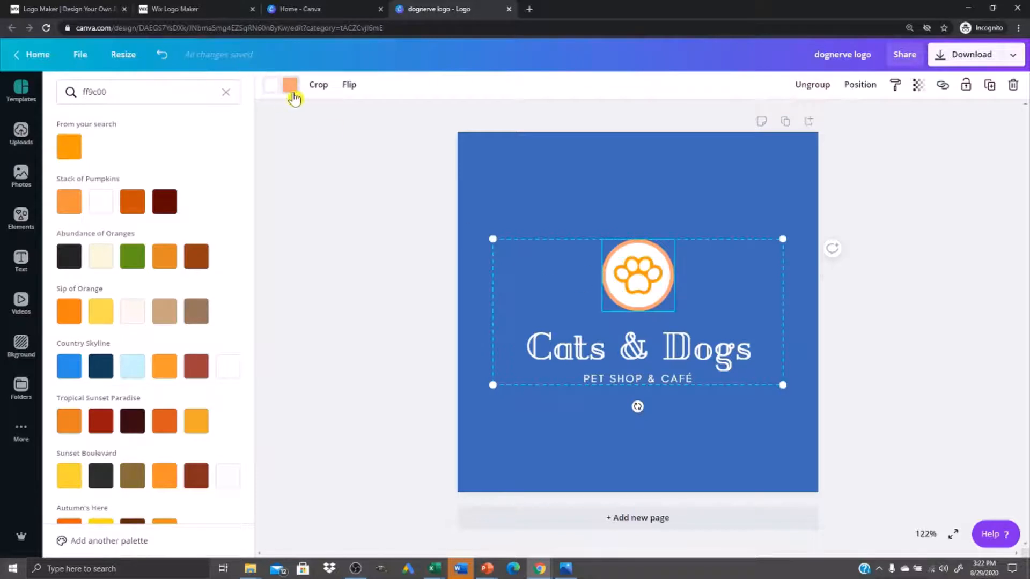
click(640, 279)
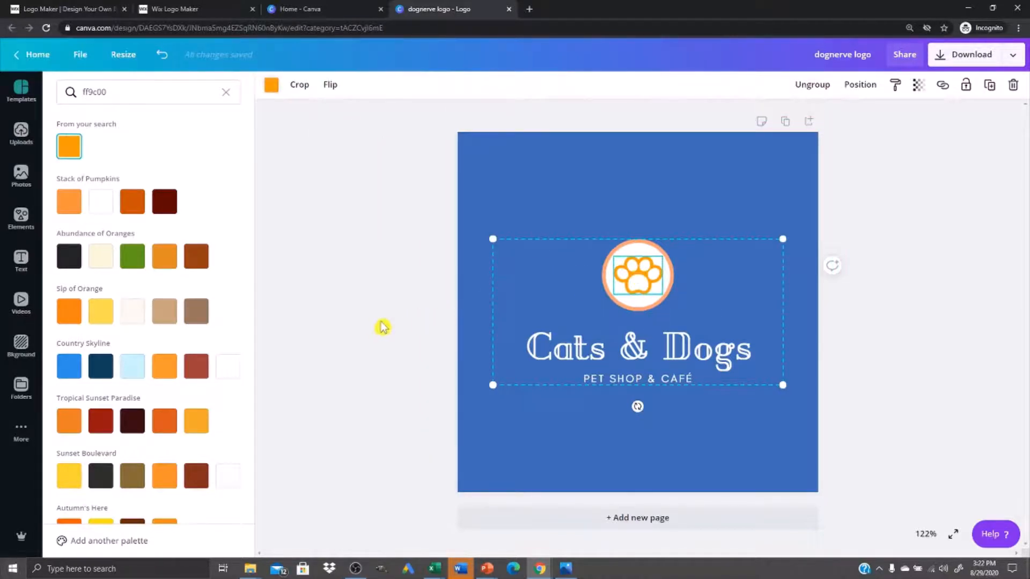
click(377, 328)
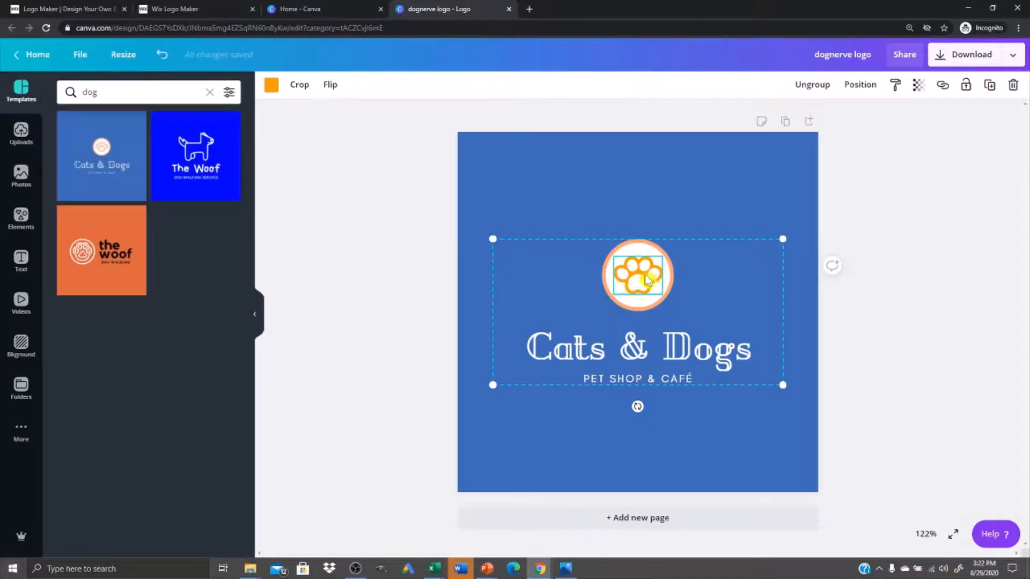
drag(645, 278, 647, 276)
click(811, 85)
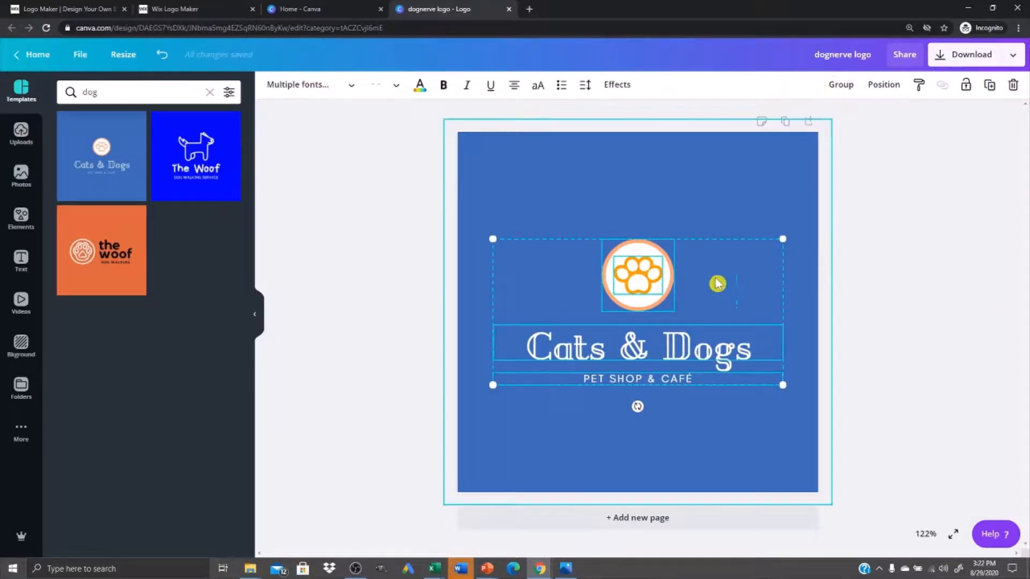
click(367, 279)
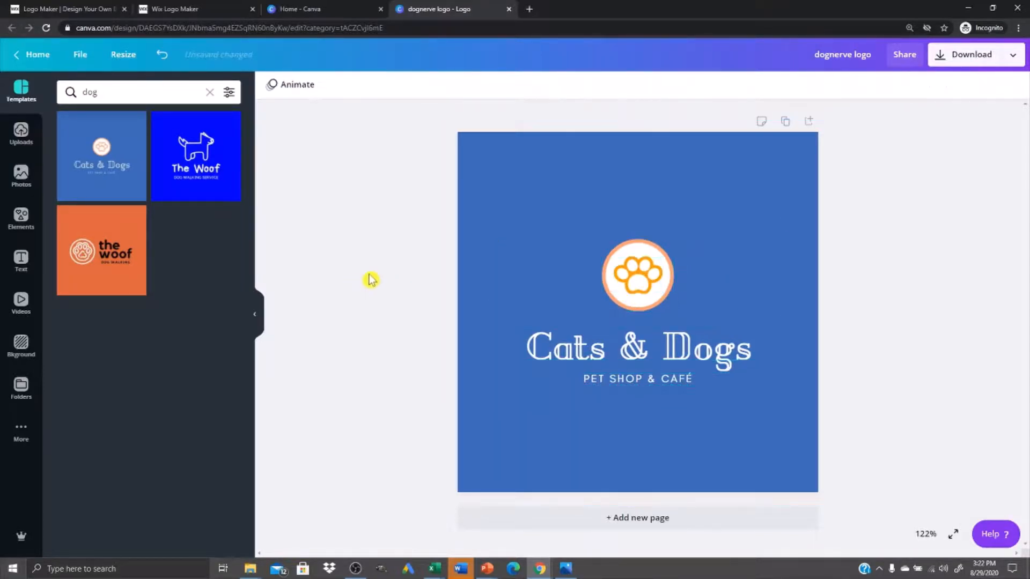
- Set the outline color of the circle around the paw to FF9C00
click(643, 285)
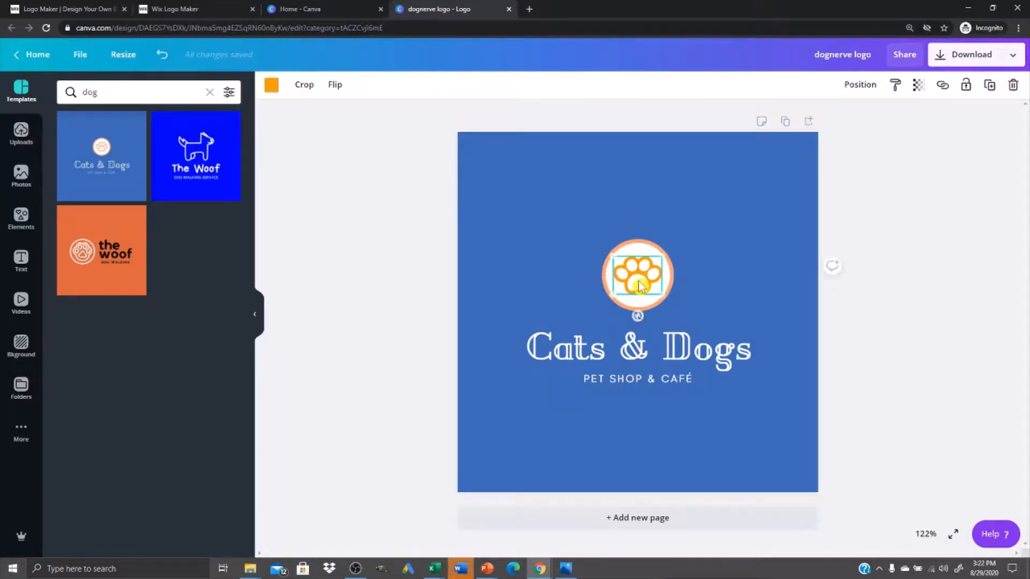
click(636, 251)
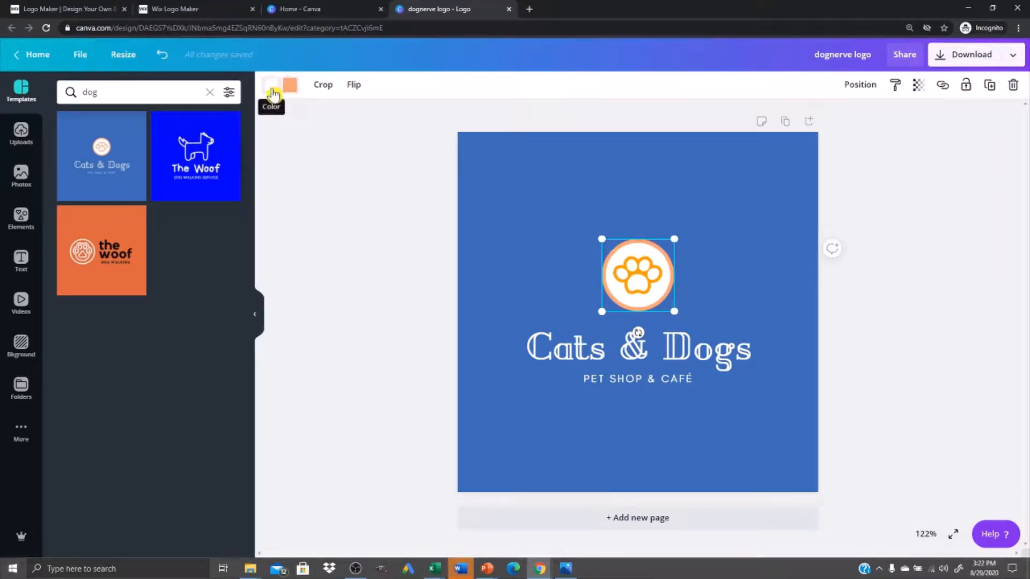
click(290, 89)
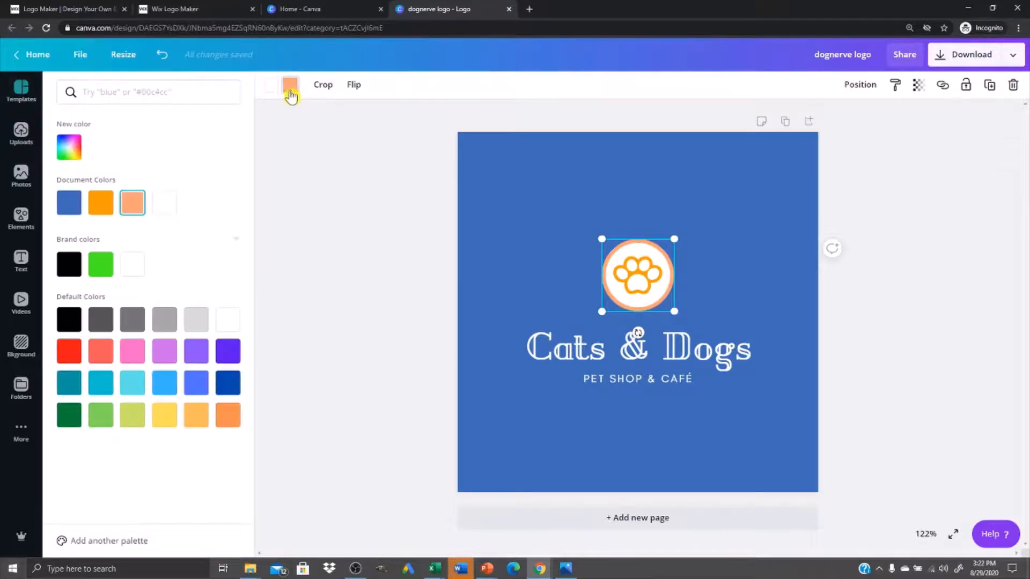
click(116, 99)
text(ff9c00)
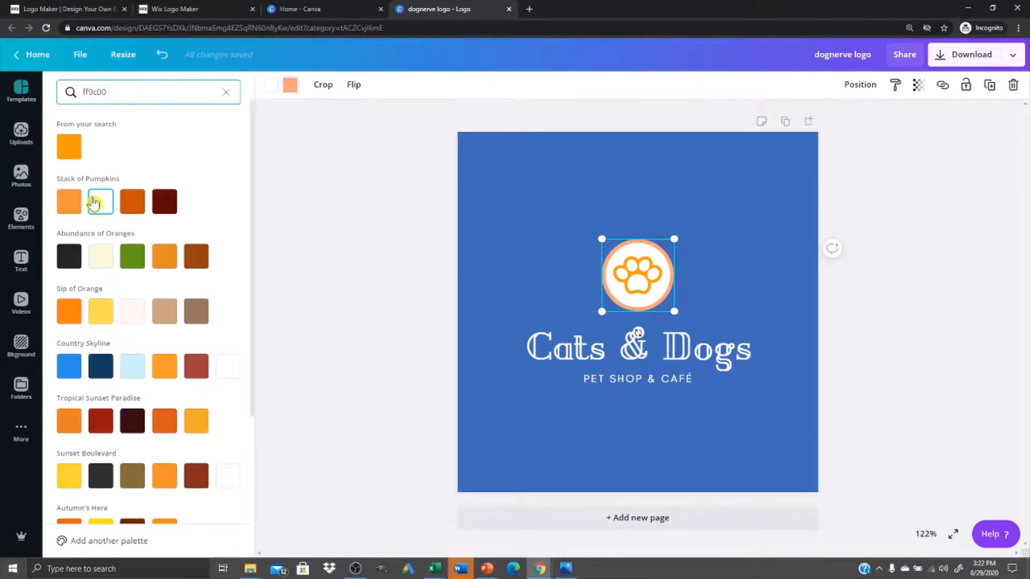
click(68, 147)
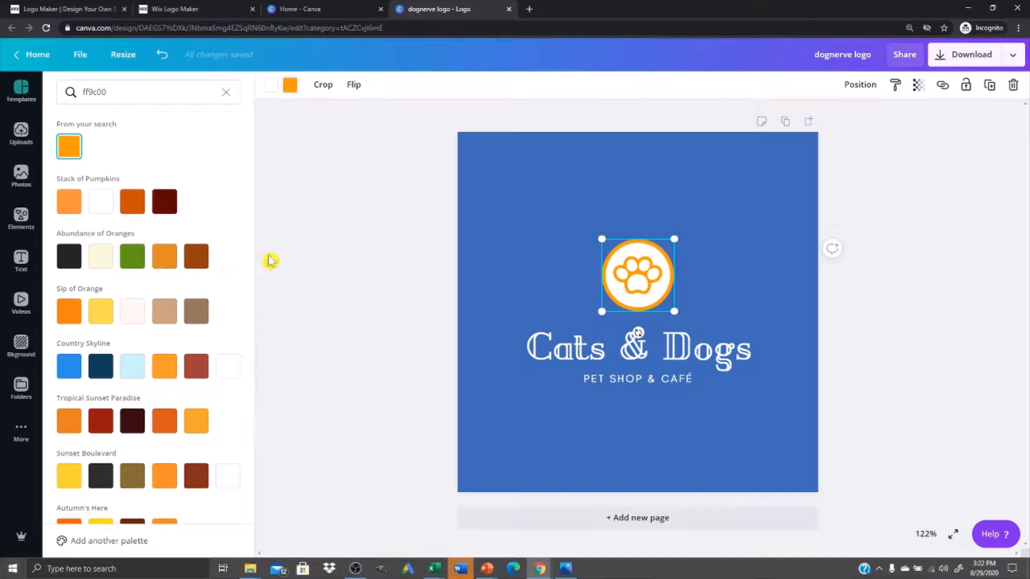
- Set the font of the "Cats & Dogs" title to Anton
click(607, 351)
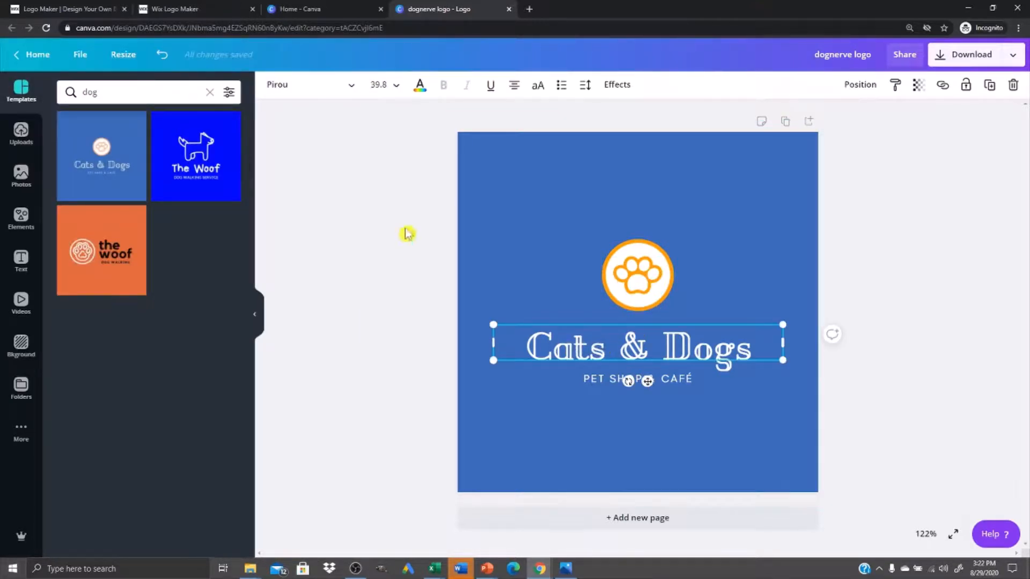
click(349, 87)
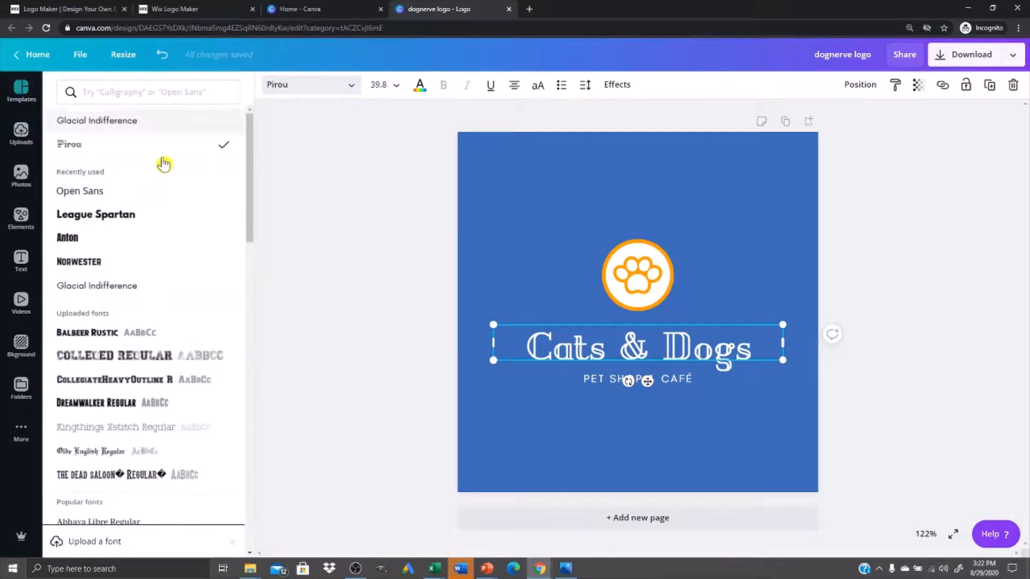
scroll(106, 264, down, 7)
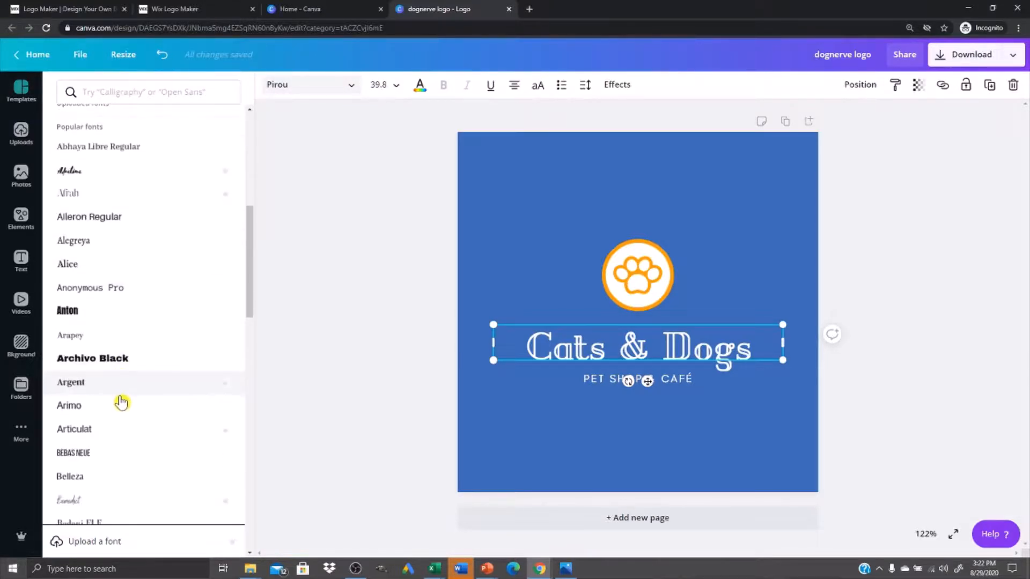
click(83, 312)
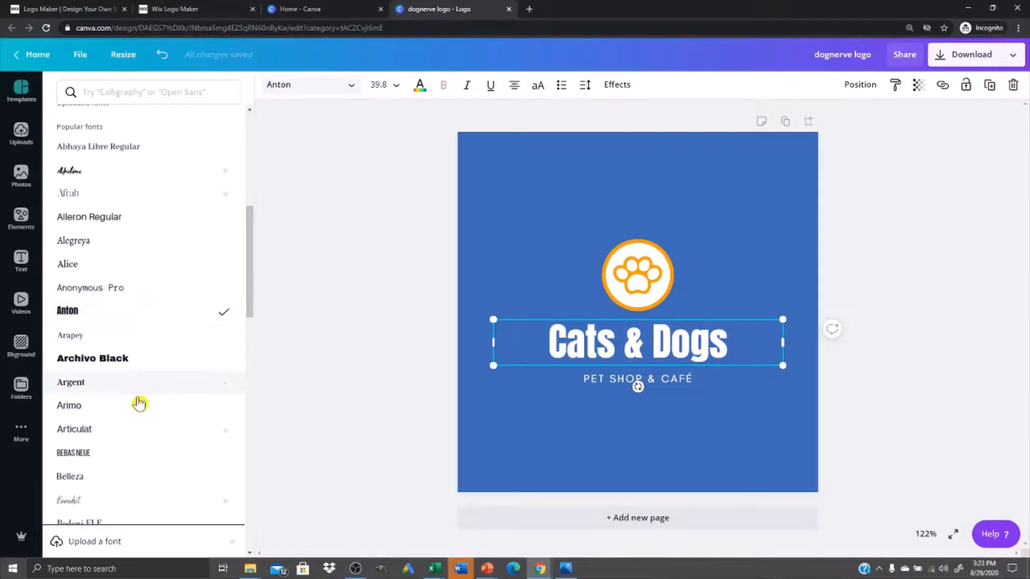
- Try the Horizon font on the "Cats & Dogs" title and return it to Anton
scroll(134, 424, down, 6)
scroll(138, 418, down, 6)
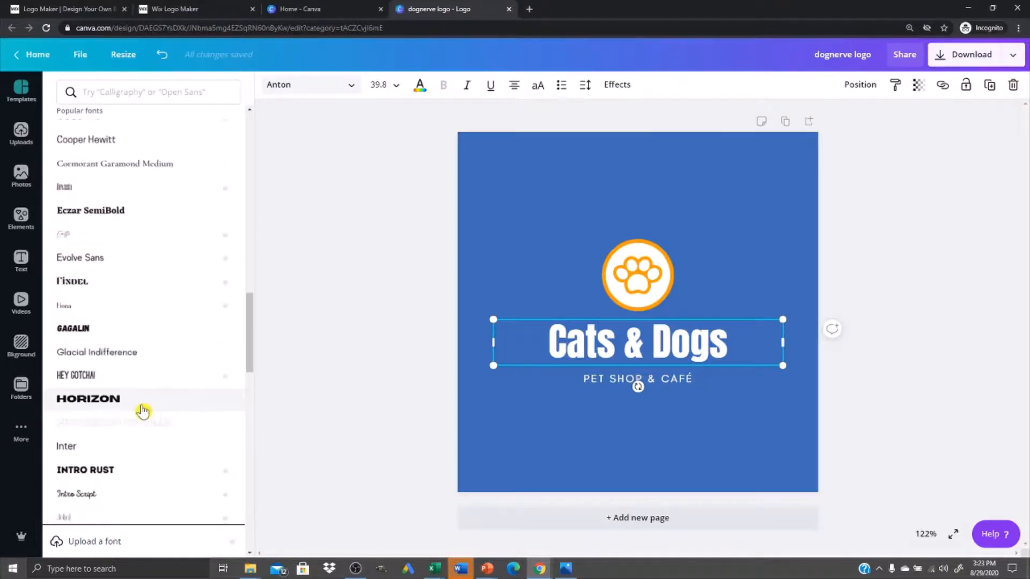
click(103, 407)
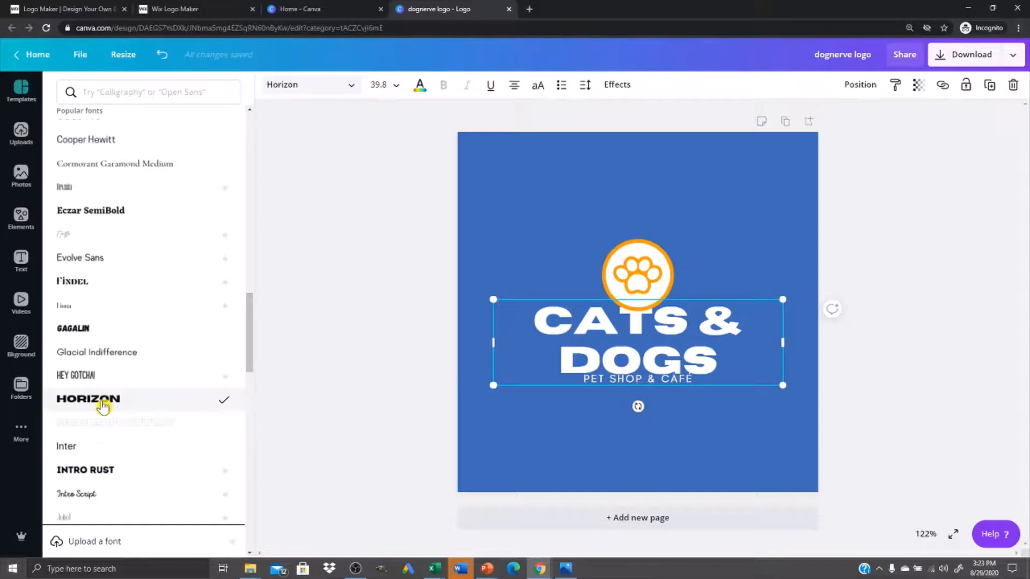
scroll(69, 266, up, 8)
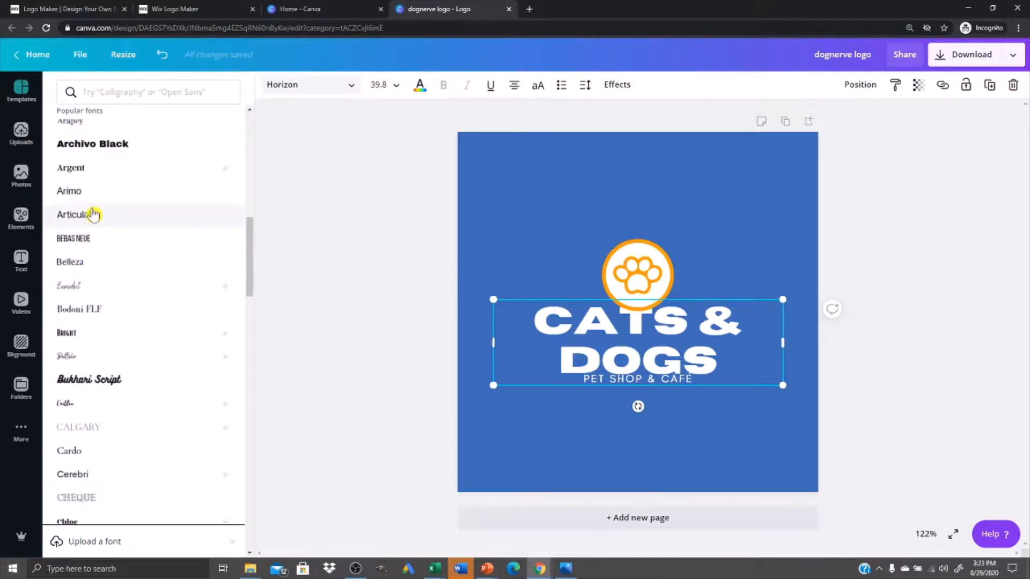
scroll(94, 214, up, 2)
click(79, 204)
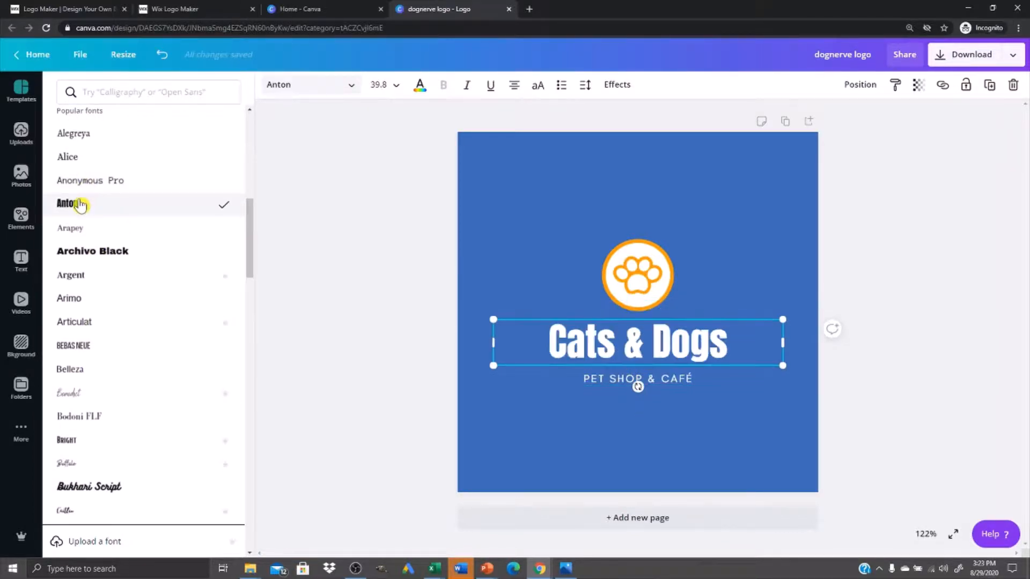
- Check the slogan in the Wix Brand Studio and replace the Canva tagline "PET SHOP & CAFÉ" with "CALMING YOUR DOGS NERVES"
click(593, 378)
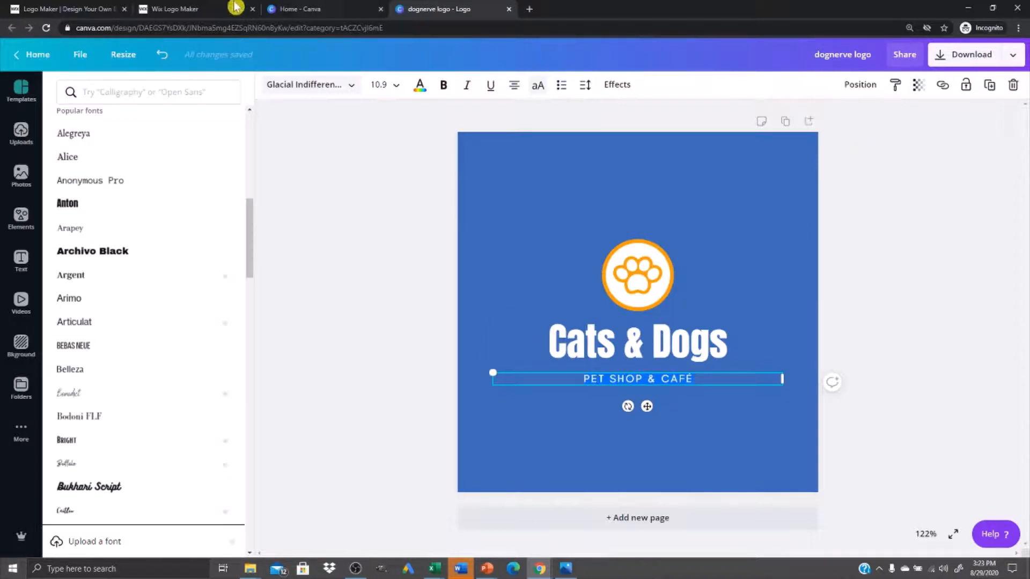
click(203, 9)
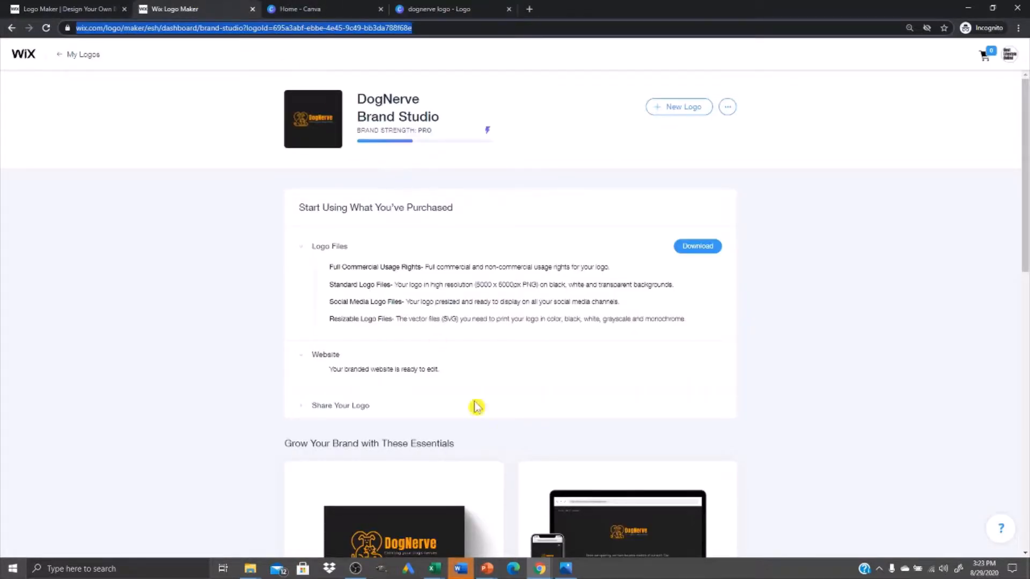
scroll(493, 424, down, 2)
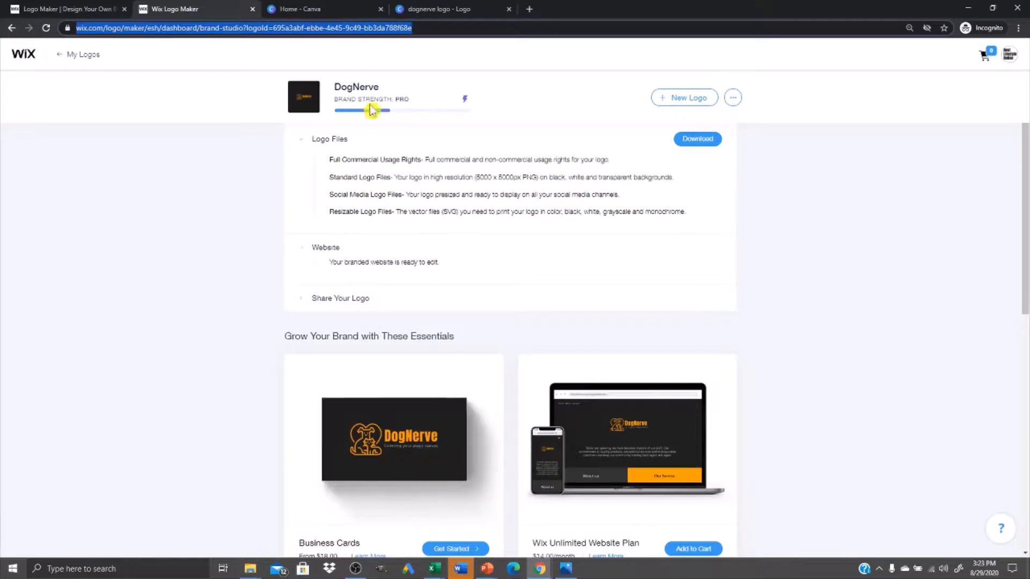
click(417, 12)
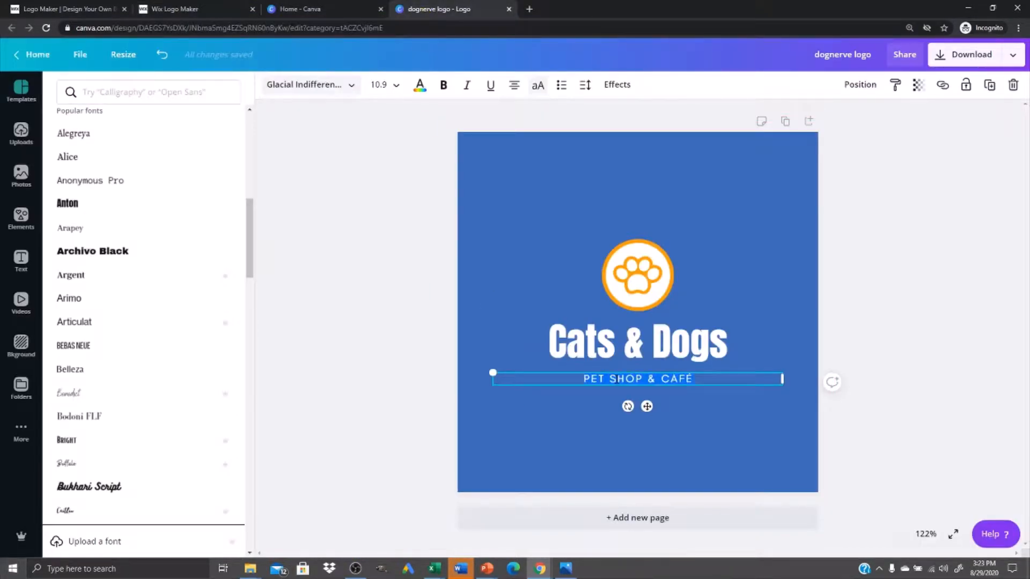
text(CALMING Y)
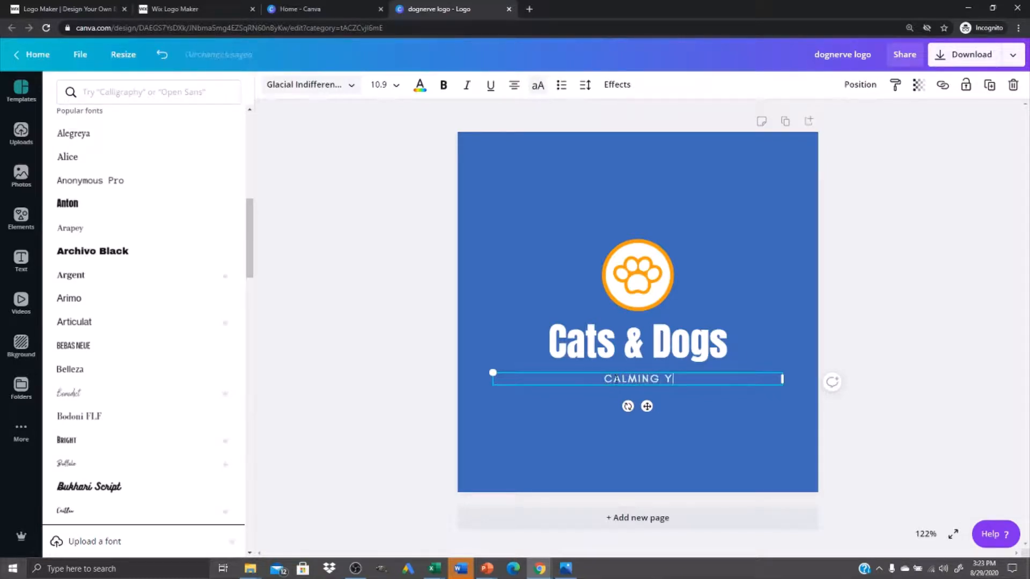
text(OUR DOGS NERVES)
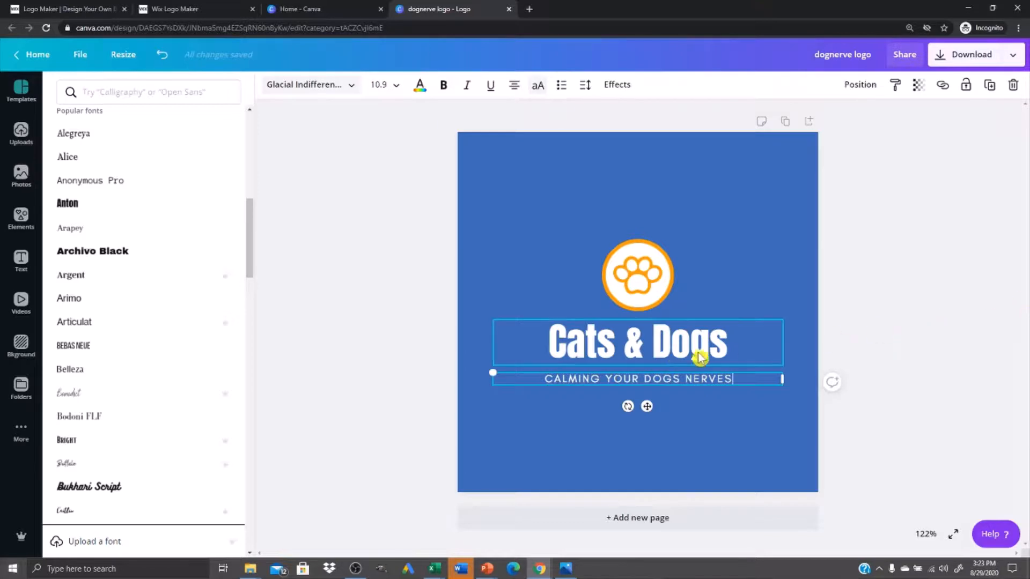
- Change the title text to "DogNerve" and apply the orange document color to it
click(677, 355)
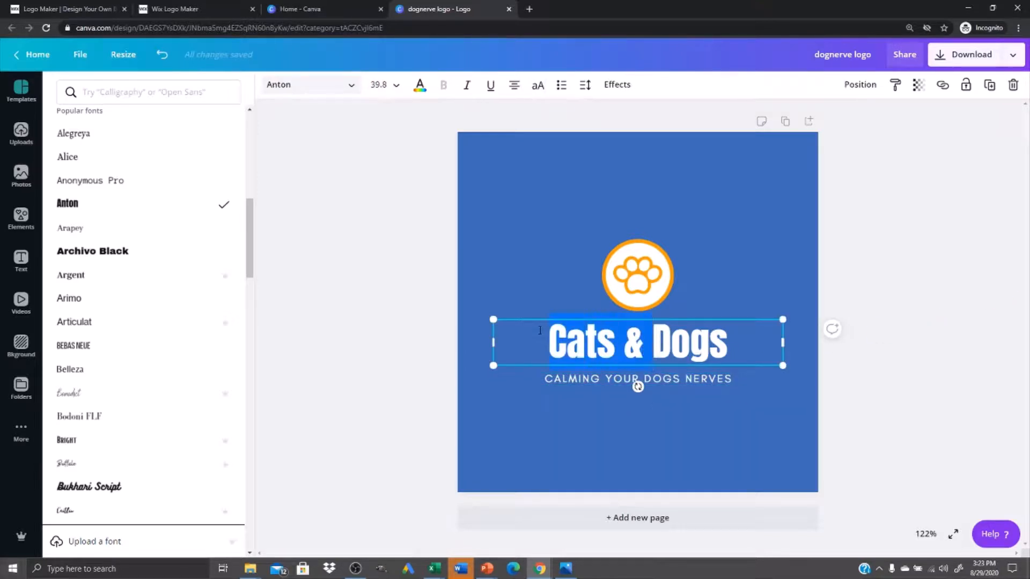
key(BackSpace)
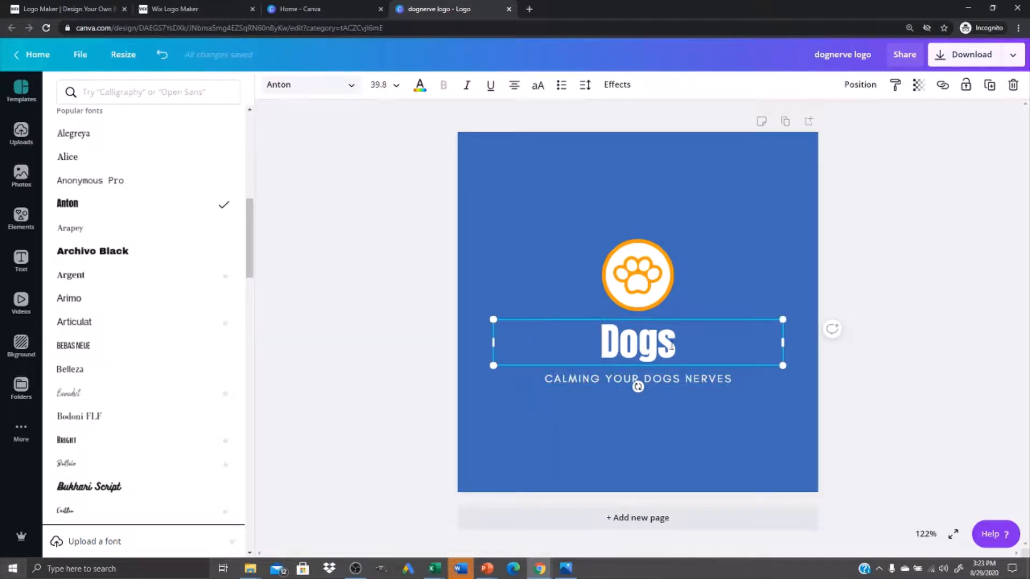
text(Nerve)
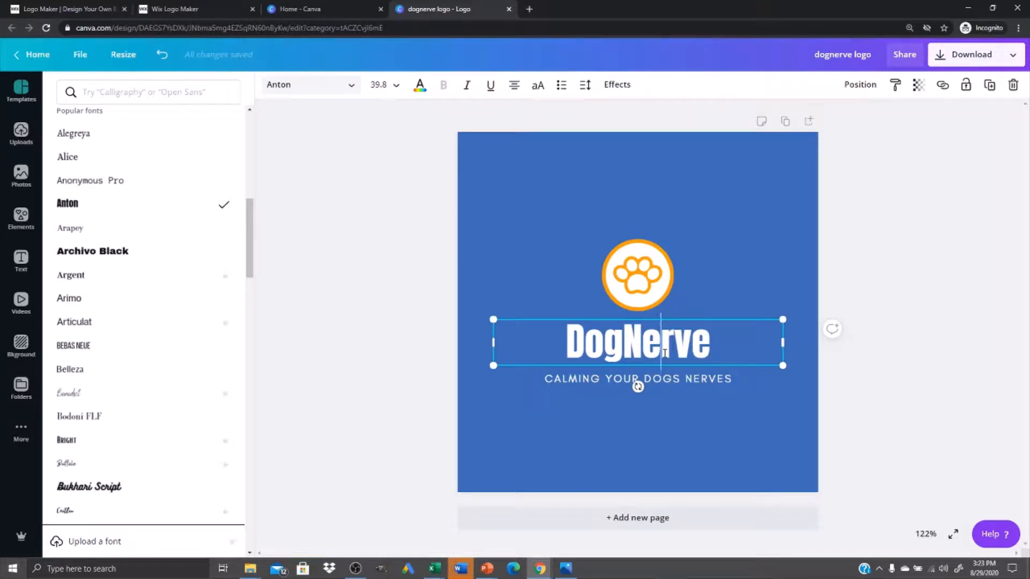
click(420, 85)
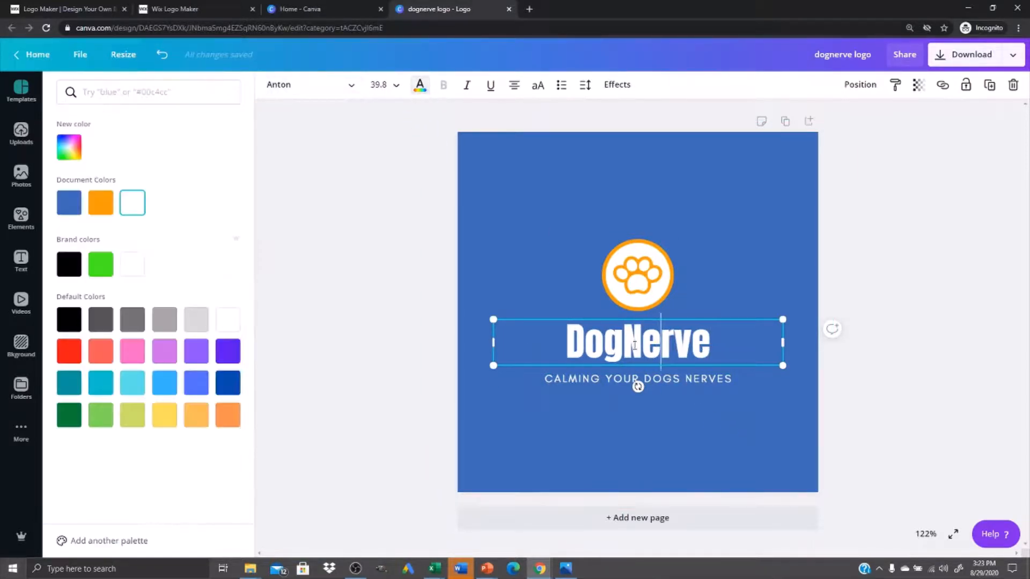
click(104, 204)
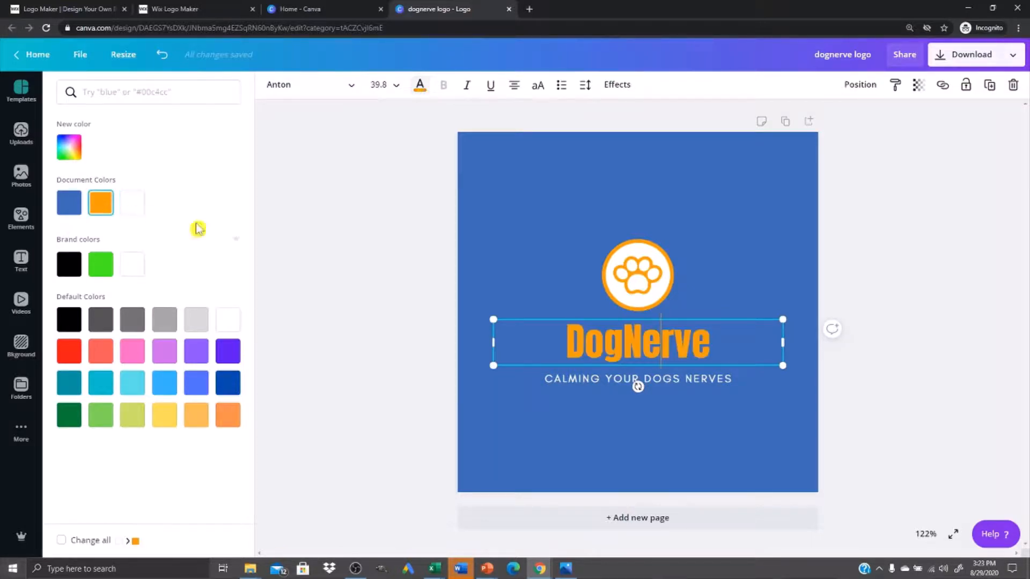
- Try white for the background behind the logo and settle on black
click(487, 257)
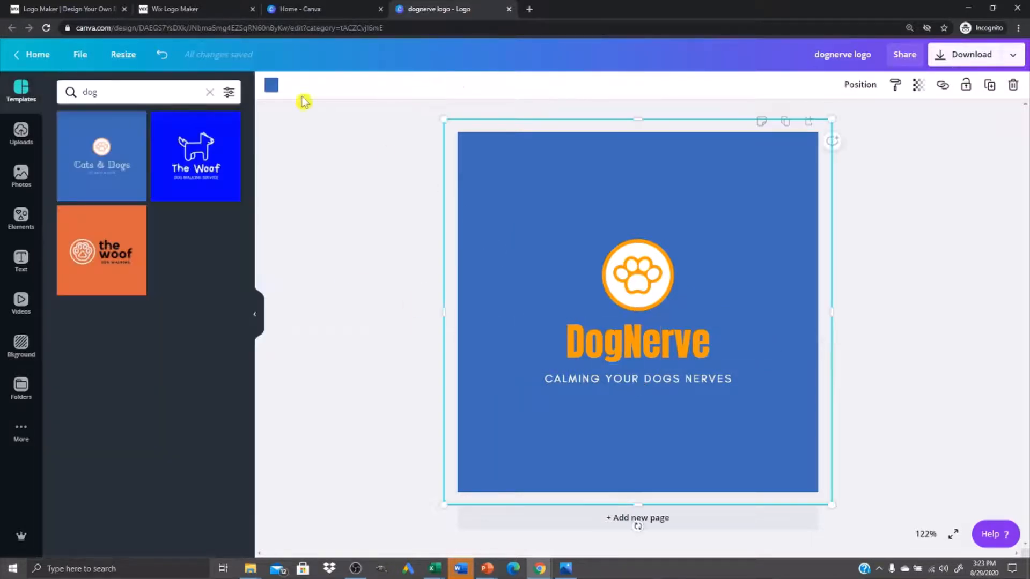
click(271, 86)
click(135, 207)
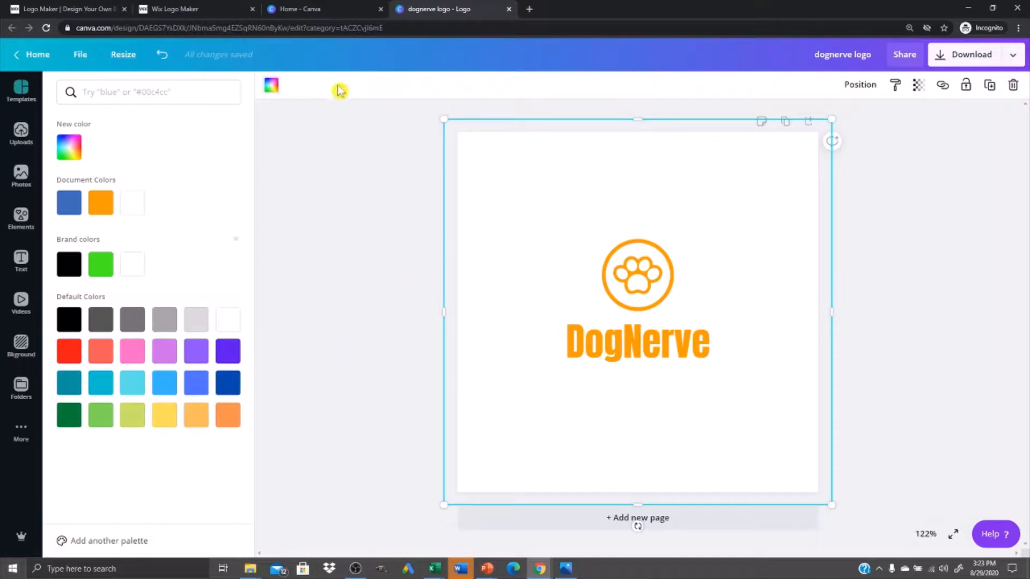
click(269, 91)
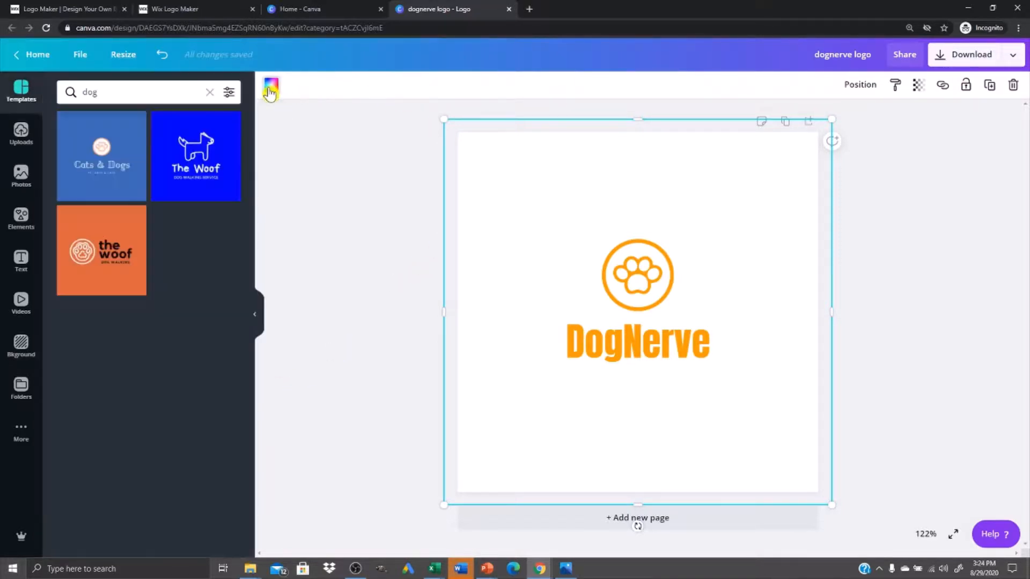
click(270, 91)
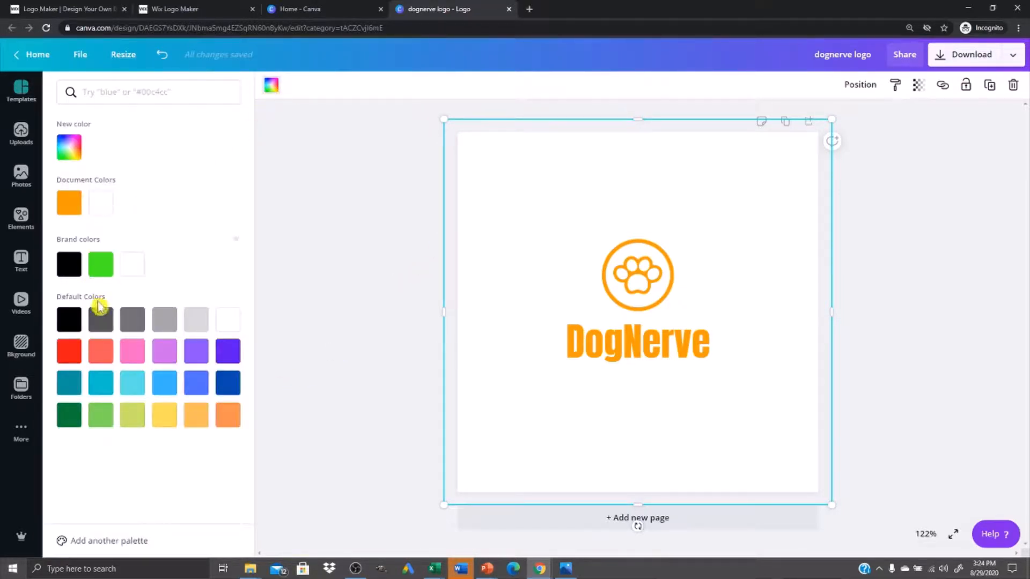
click(69, 265)
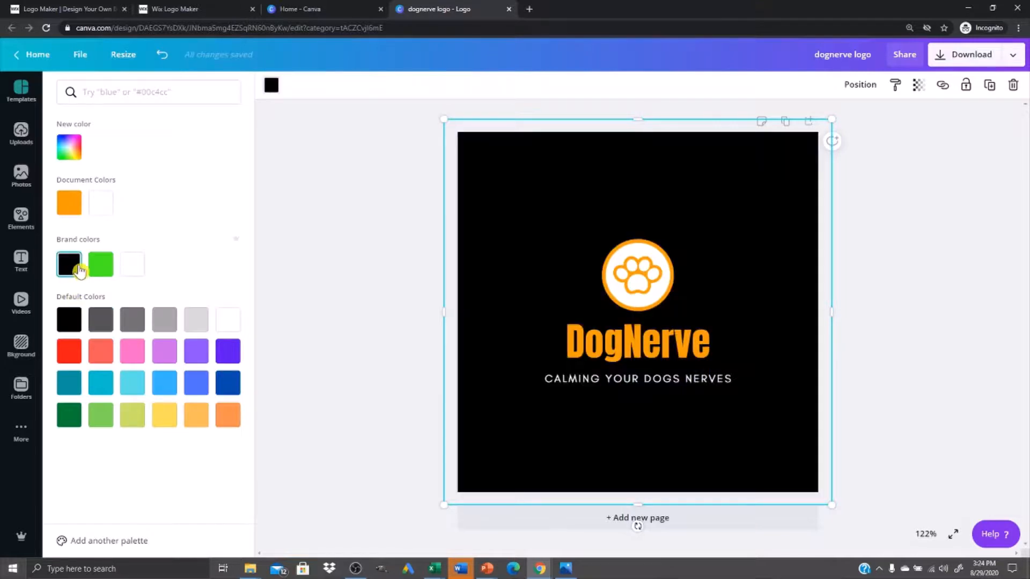
click(330, 285)
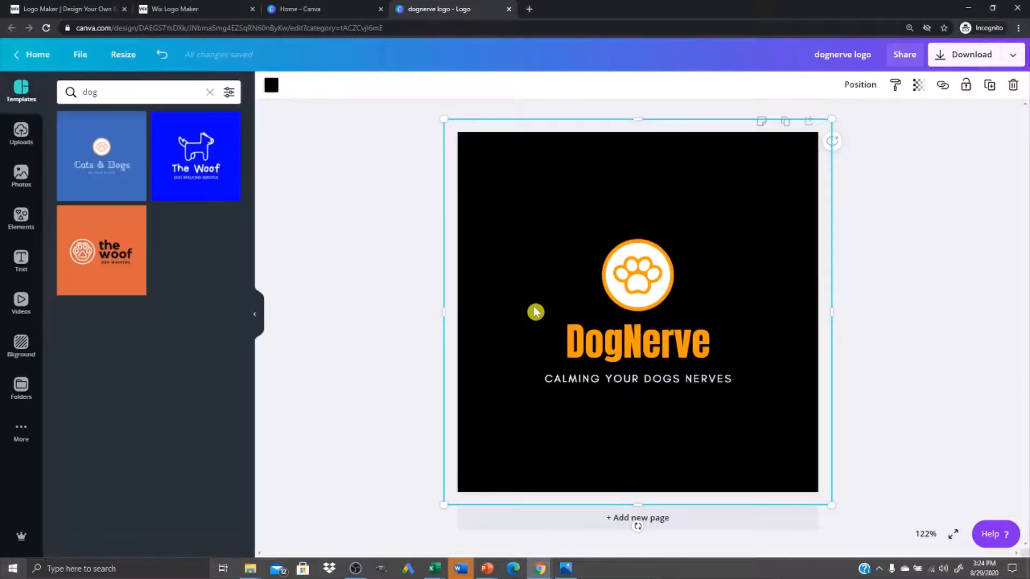
- Search the elements library for "dog paw"
click(645, 283)
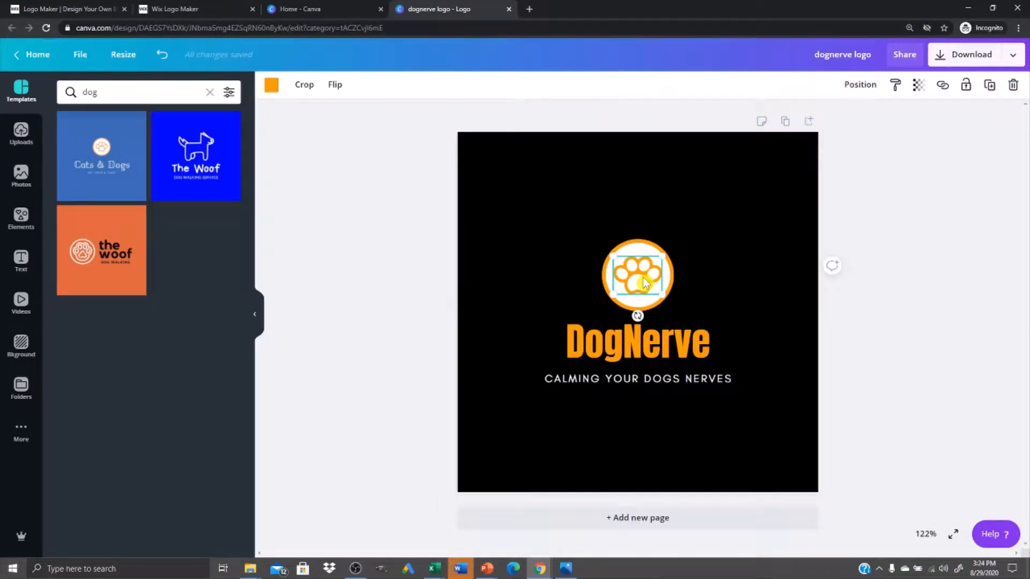
click(20, 219)
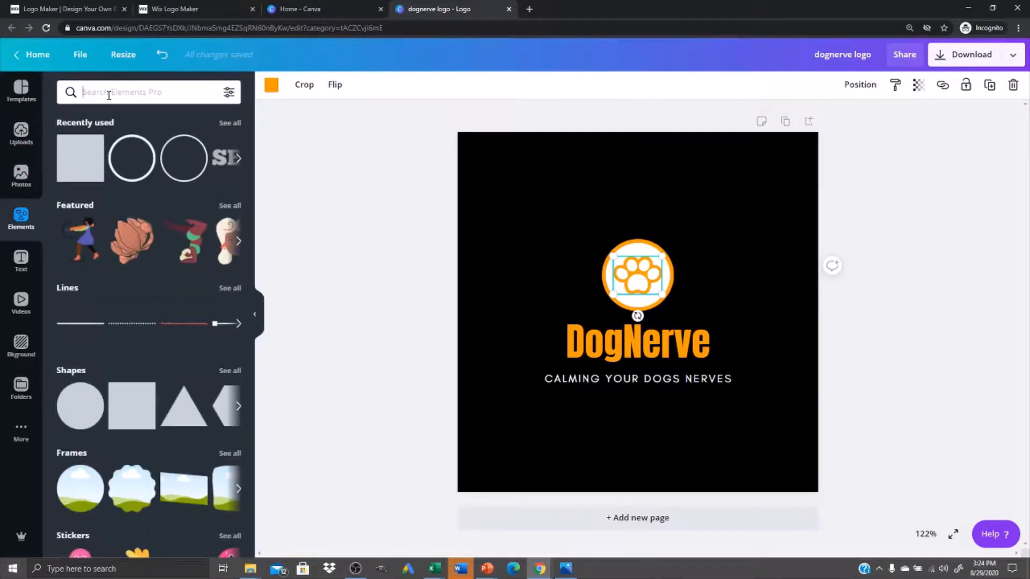
text(d)
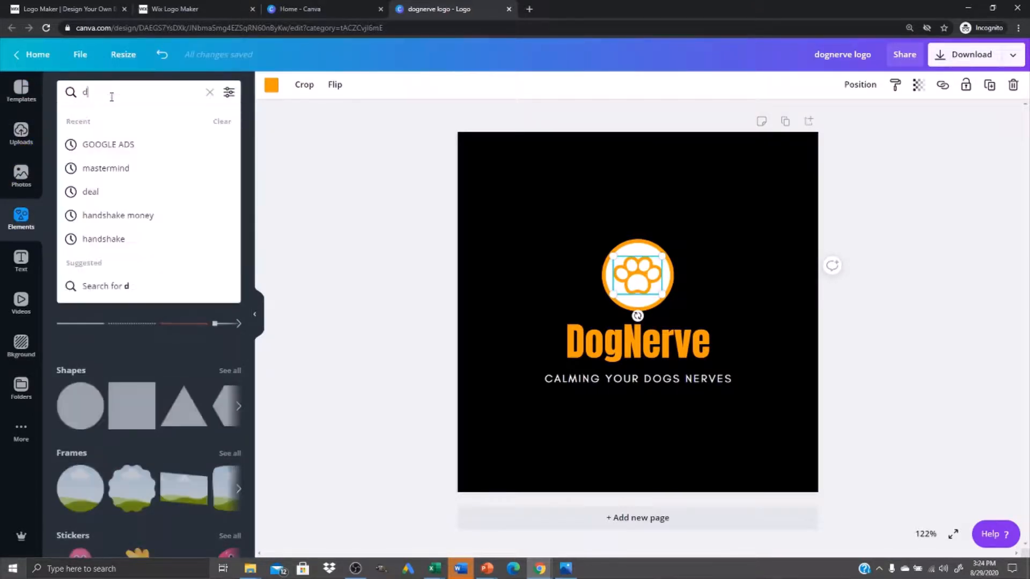
text(og paw)
key(Return)
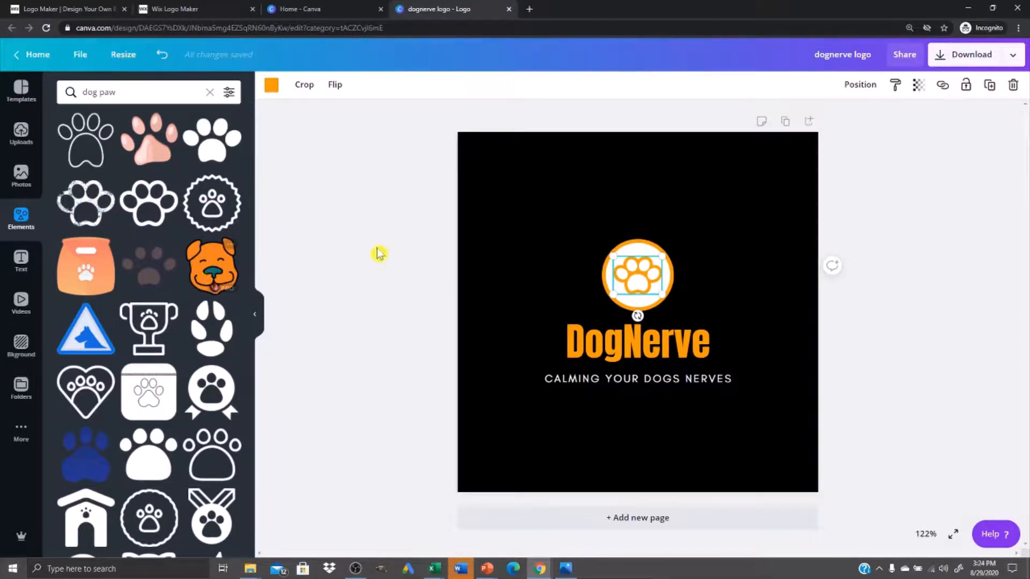
- Move the paw icon out of the white circle and place the orange dog face there, scaled down to fit inside
drag(634, 282, 496, 228)
drag(212, 266, 642, 290)
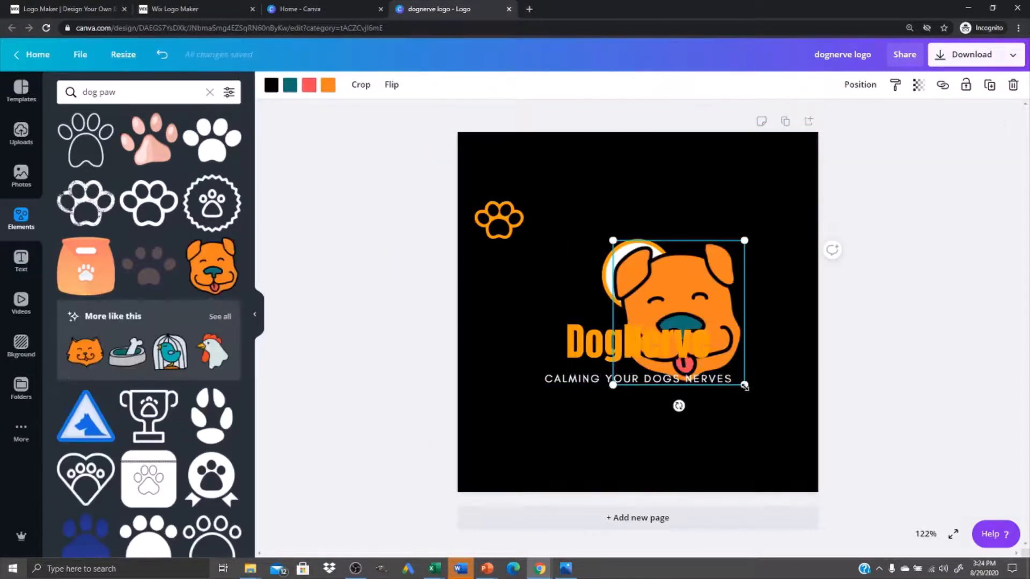
drag(745, 385, 642, 281)
click(512, 300)
- Change the dog face's orange to the title's orange document color and nudge the "DogNerve" title slightly up toward the circle
click(639, 289)
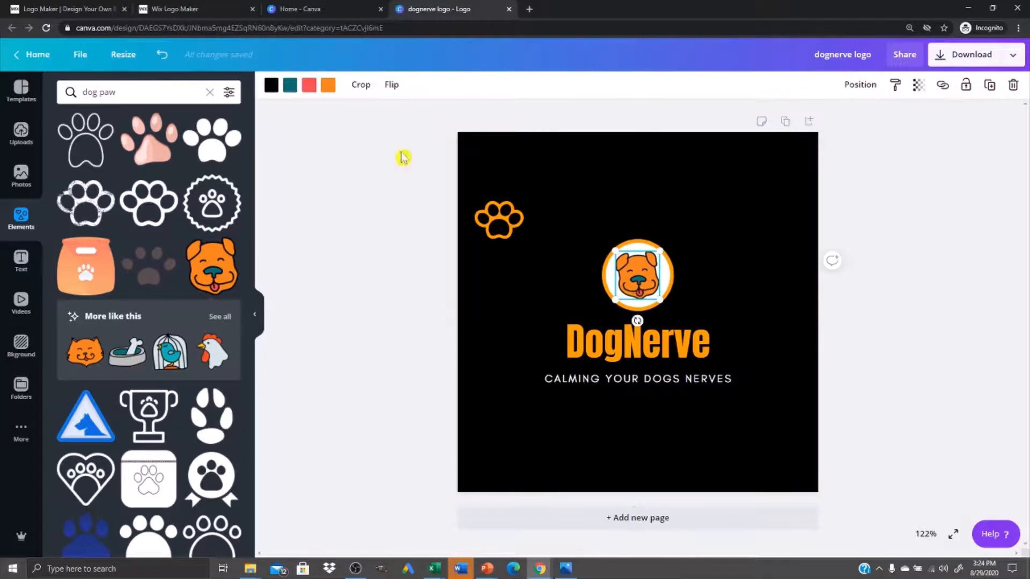
click(328, 84)
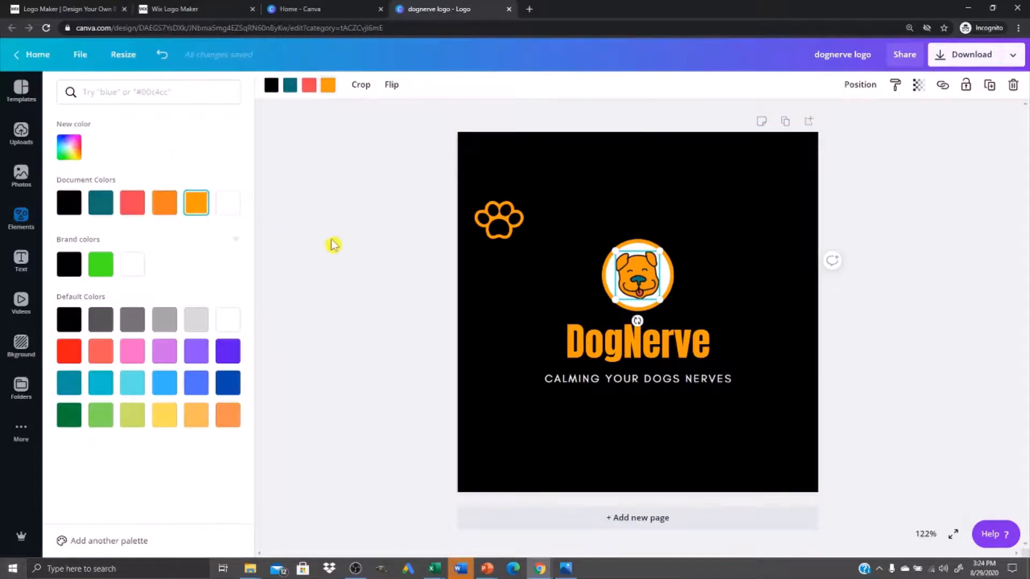
click(387, 259)
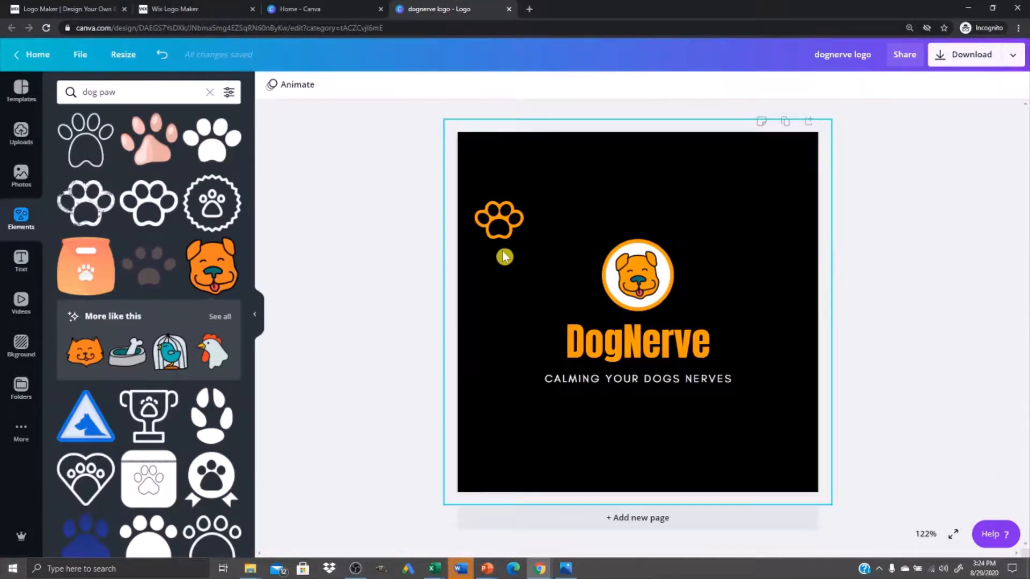
click(636, 351)
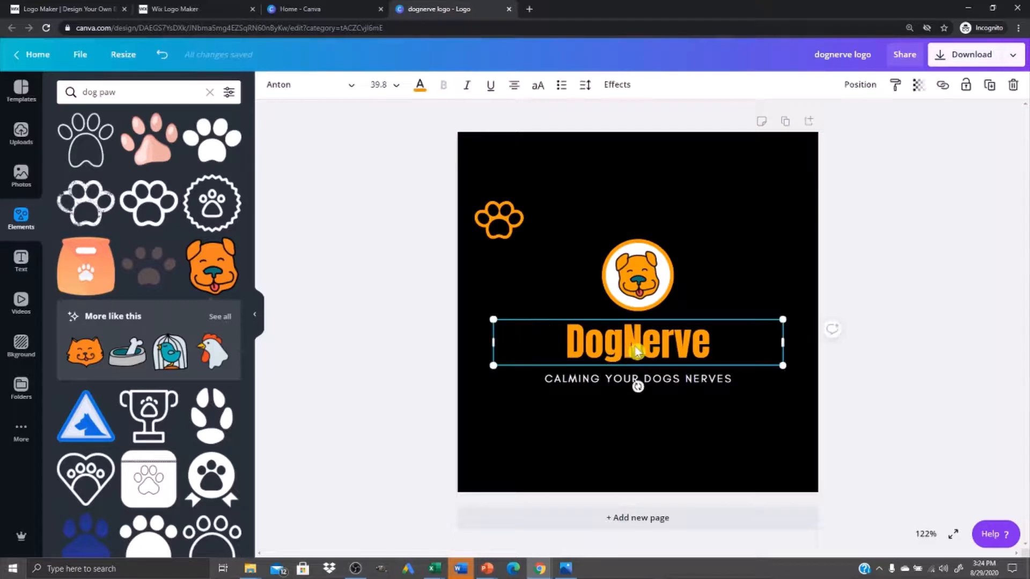
drag(636, 351, 631, 343)
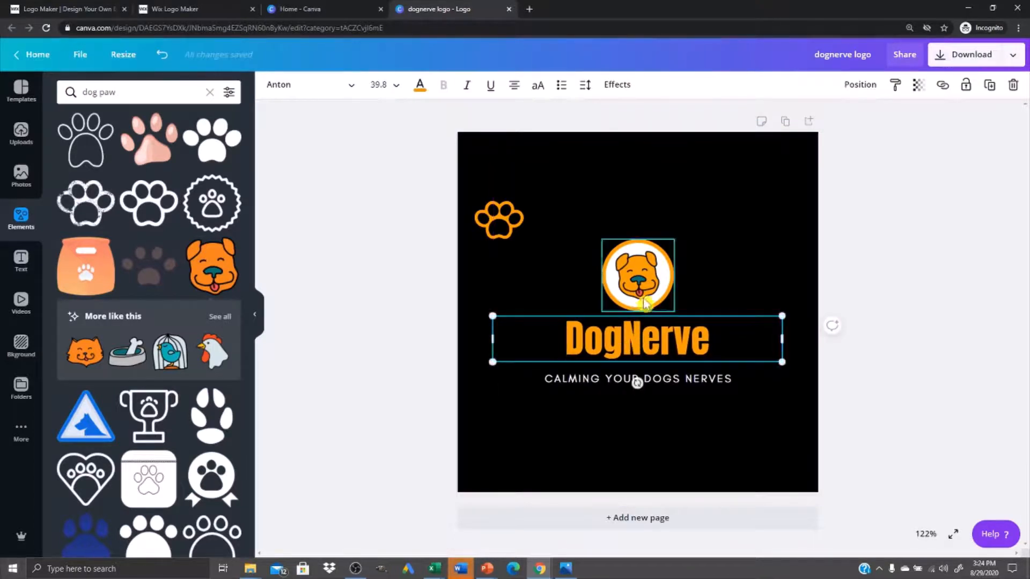
click(604, 232)
drag(591, 241, 612, 275)
key(ctrl+z)
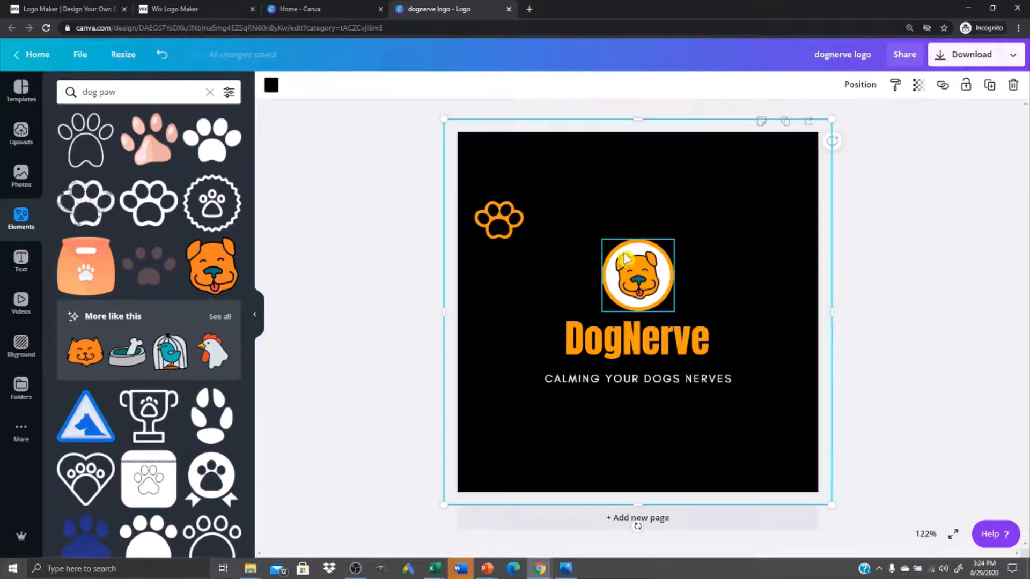
- Group the dog face with its white circle and delete the spare orange paw outline
click(648, 251)
click(643, 247)
click(638, 248)
shift+click(639, 271)
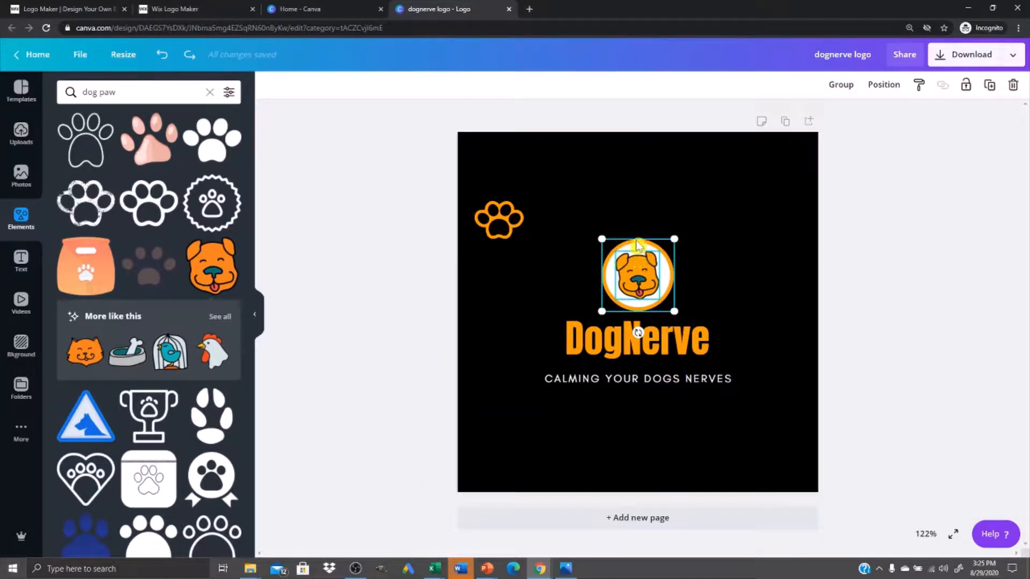
click(529, 294)
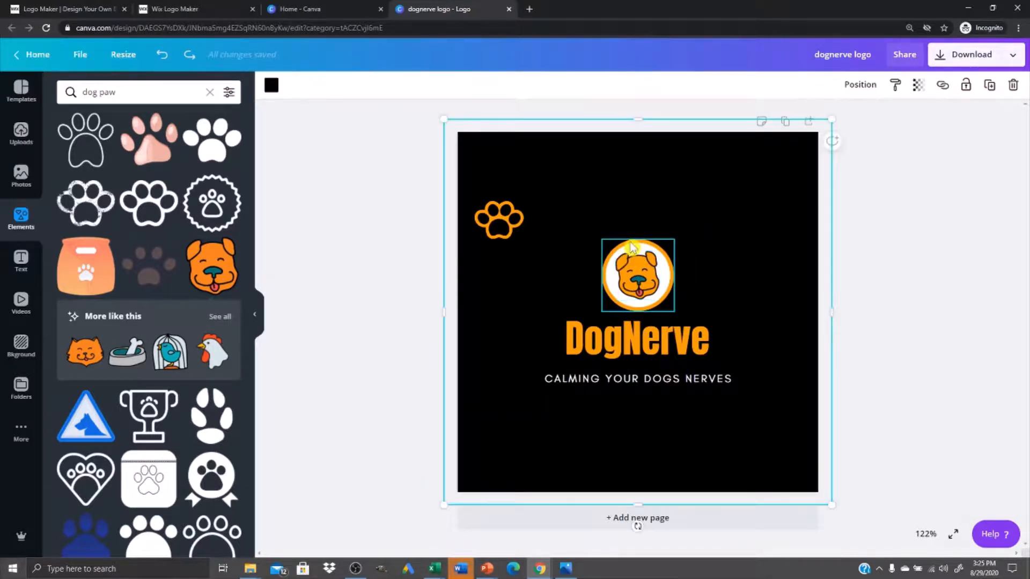
click(639, 275)
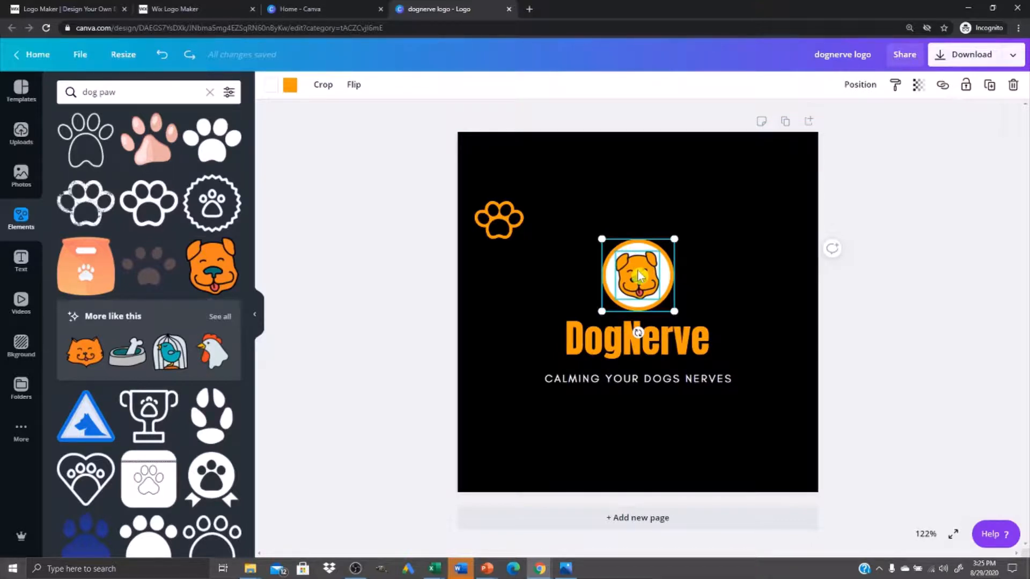
shift+click(639, 275)
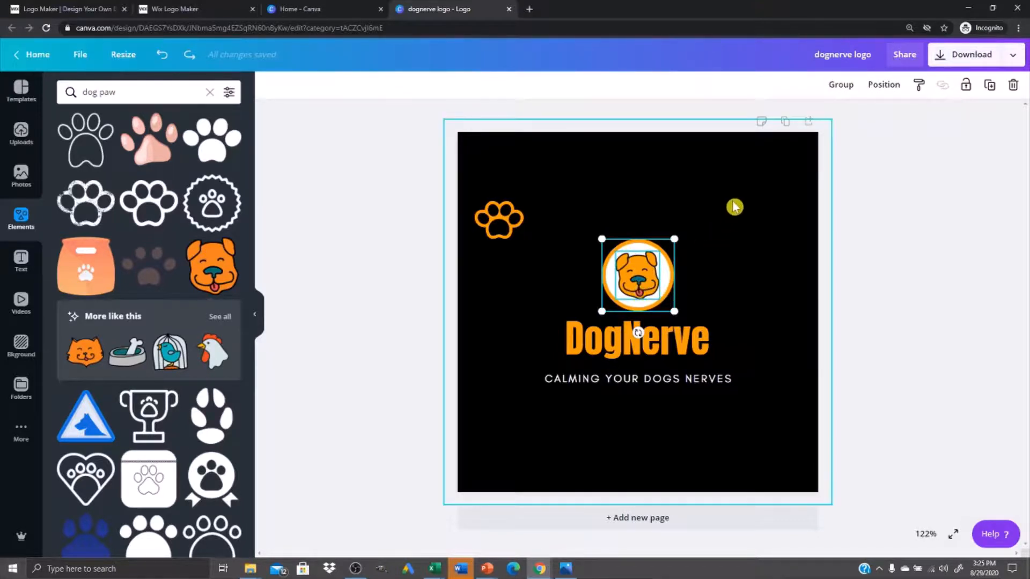
click(839, 85)
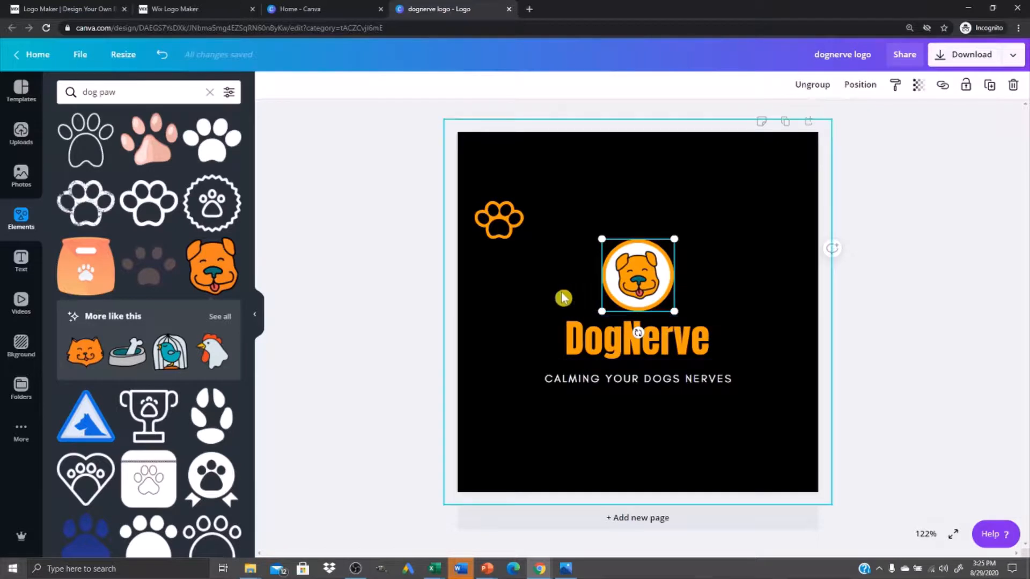
click(504, 225)
key(Delete)
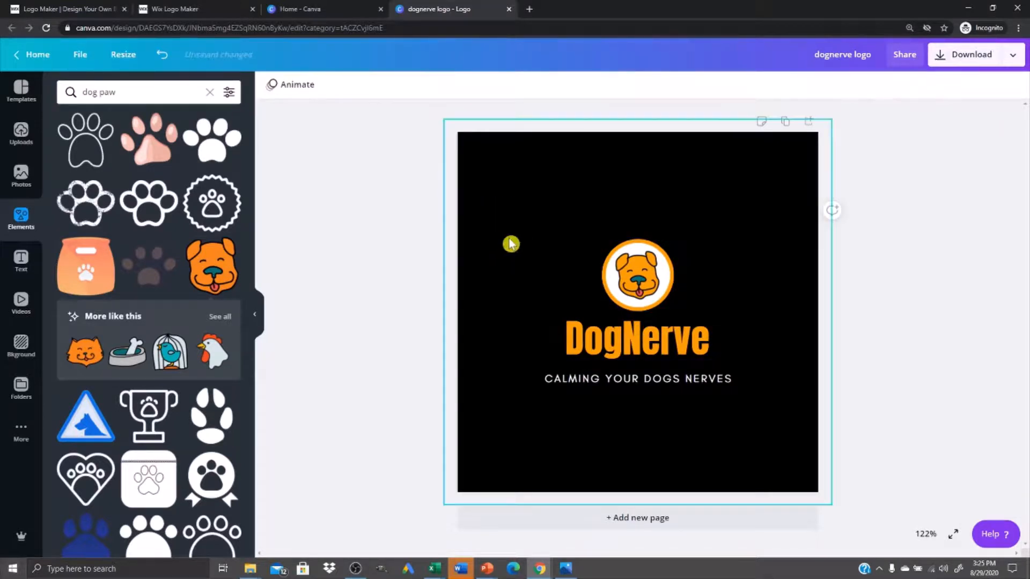
- Move the dog badge to the left of the design and place the "DogNerve" title and the tagline beside it
click(630, 271)
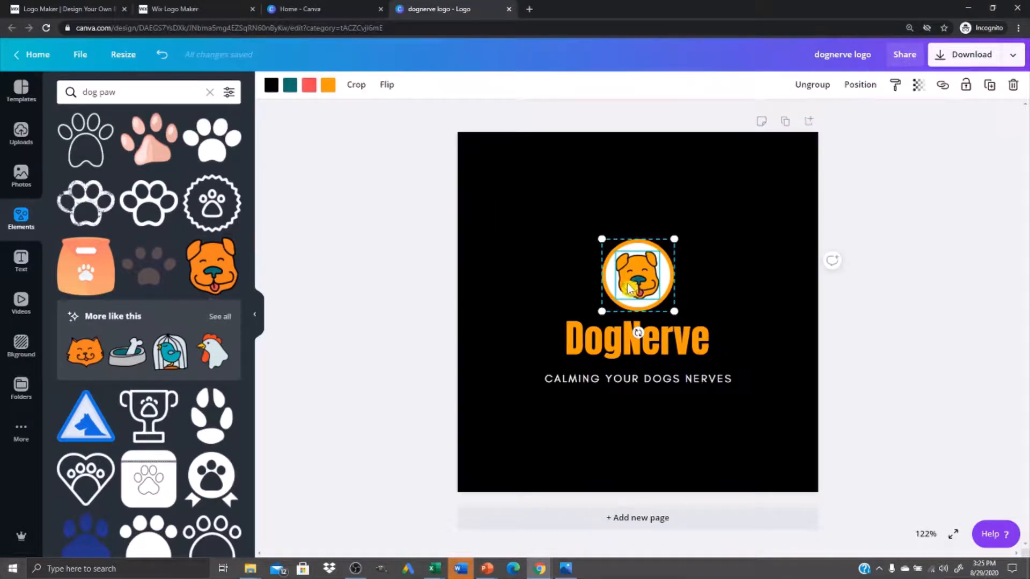
drag(633, 284, 516, 277)
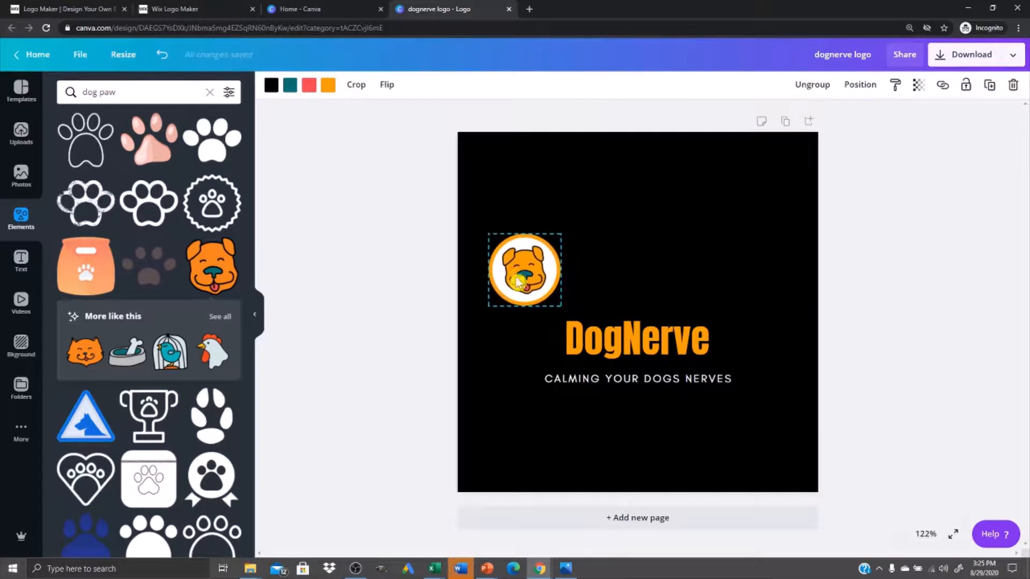
drag(607, 337, 620, 257)
drag(622, 377, 654, 272)
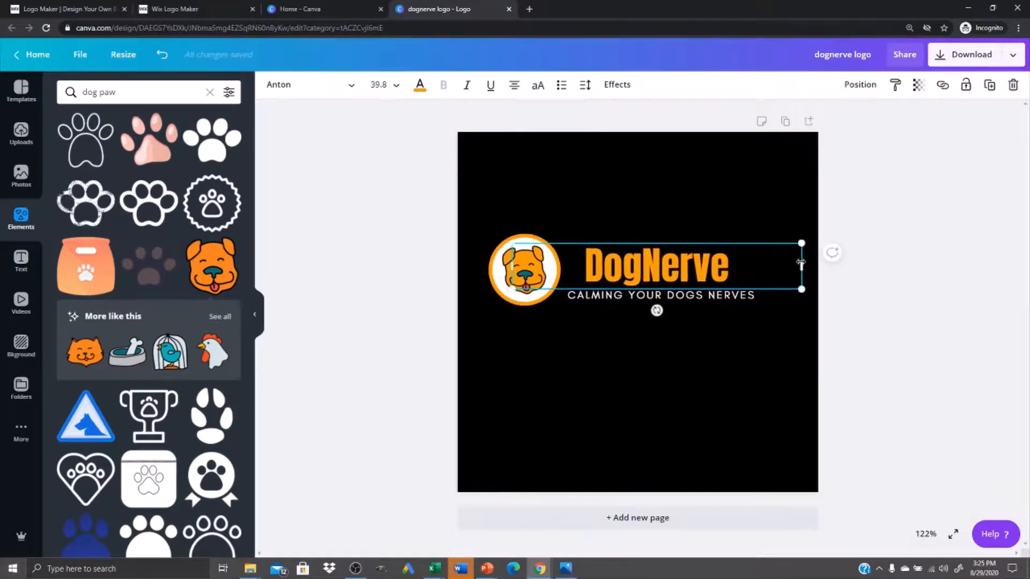
- Narrow the "DogNerve" text box, enlarge its text to size 41 and position it centered just above the tagline
drag(784, 259, 709, 254)
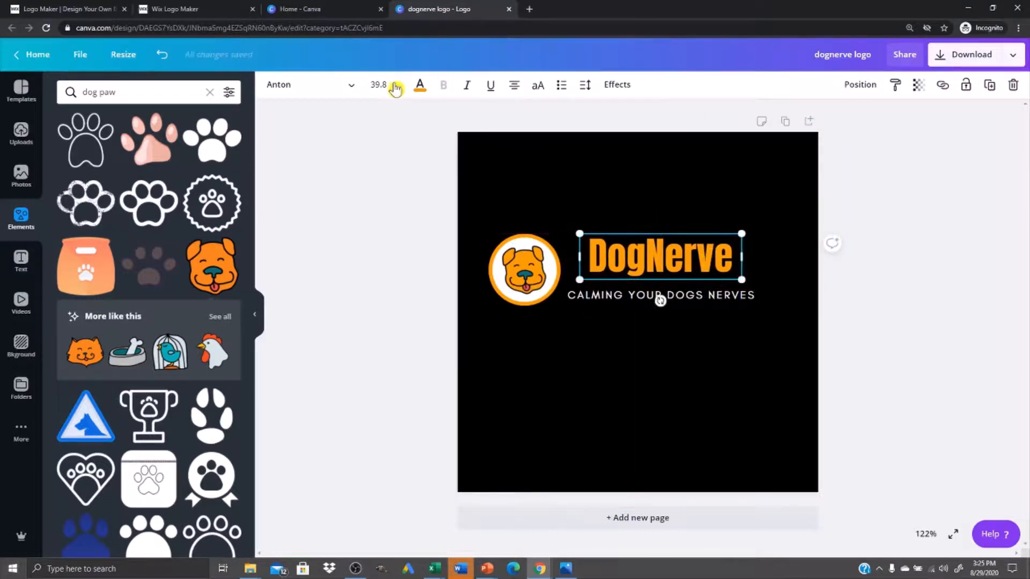
drag(632, 247, 618, 239)
drag(729, 256, 743, 289)
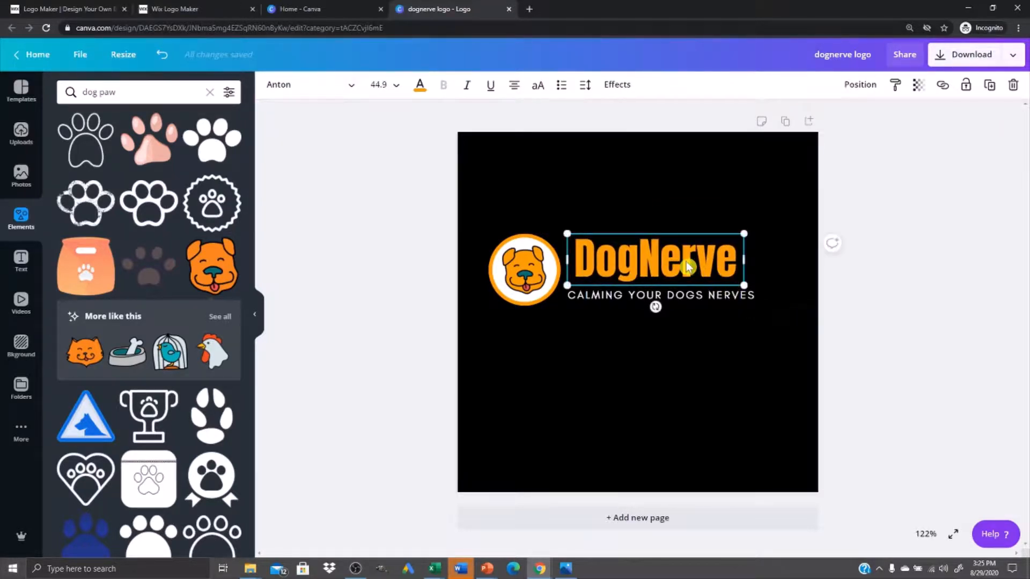
drag(686, 263, 693, 263)
drag(747, 284, 737, 280)
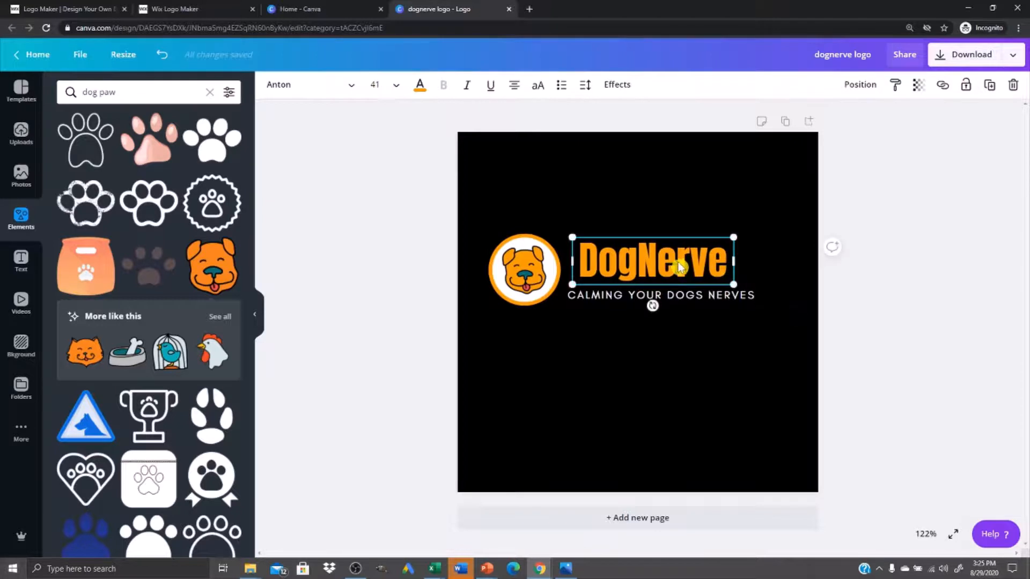
drag(678, 262, 655, 266)
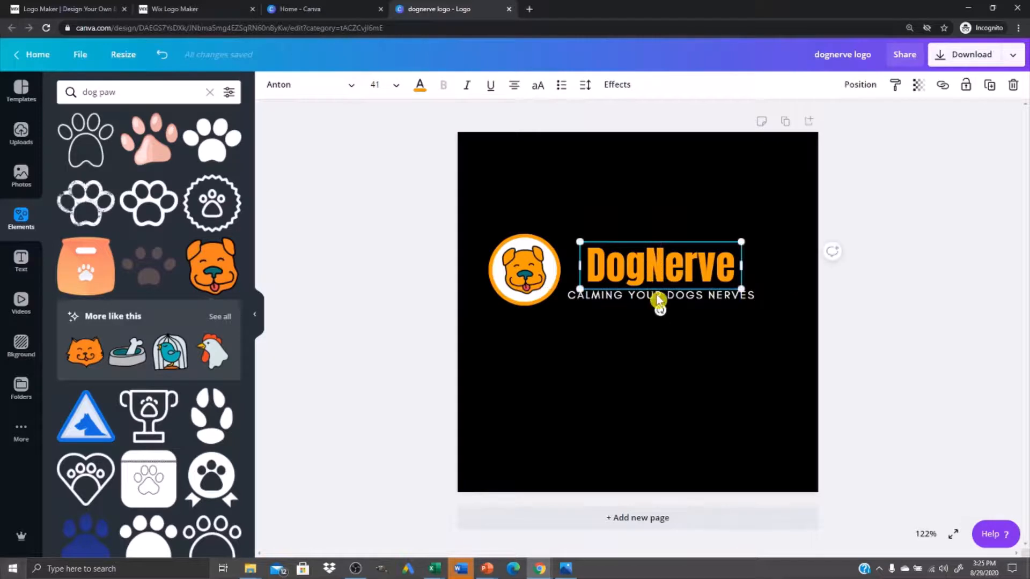
click(644, 343)
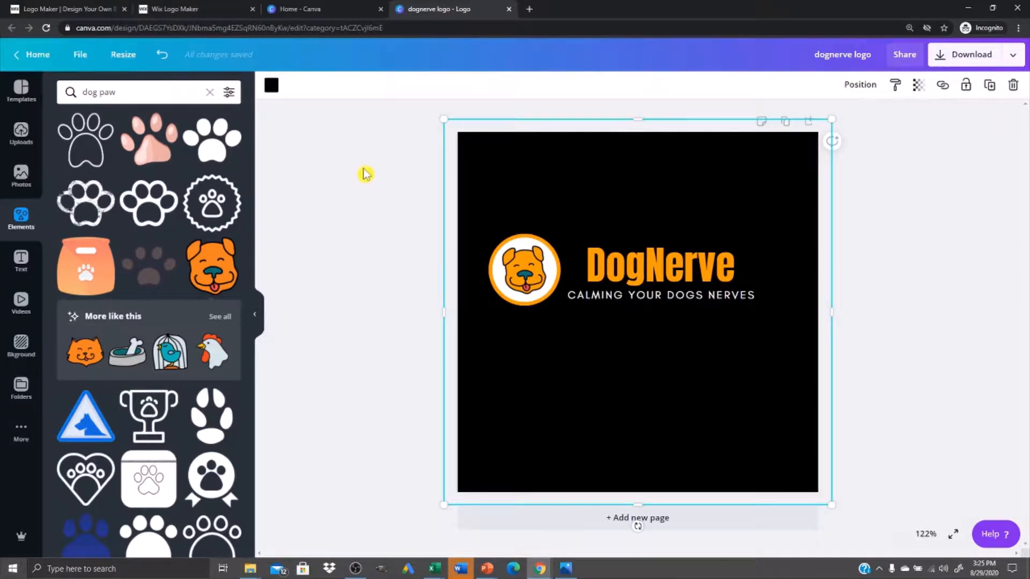
click(406, 339)
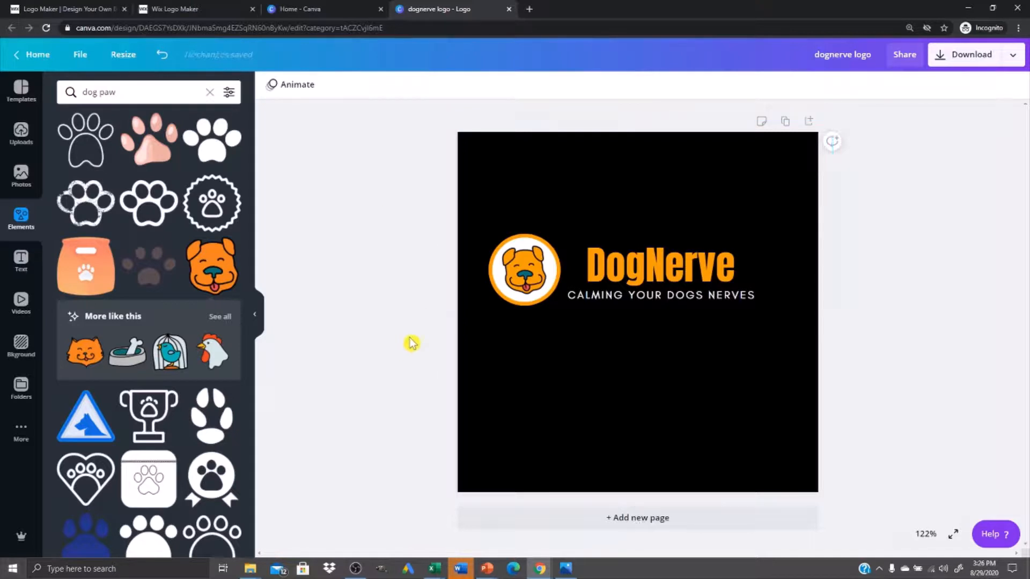
click(479, 231)
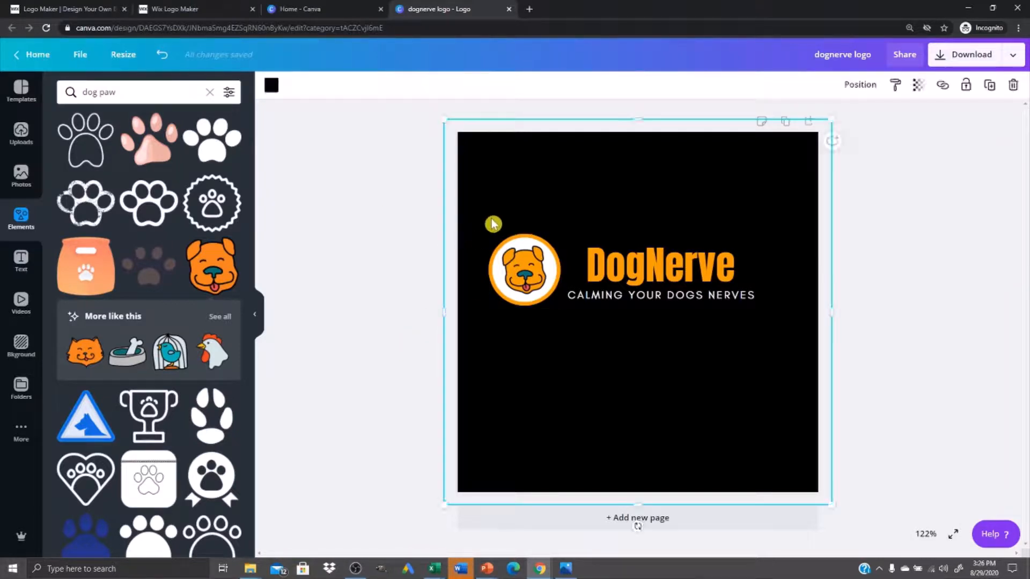
click(424, 226)
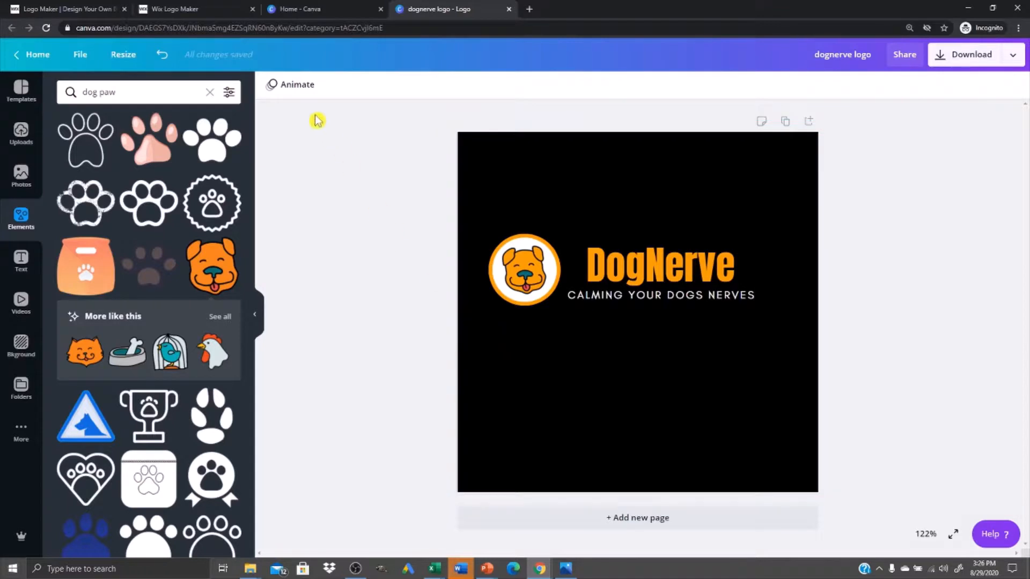
- Resize the design itself to a custom size of 500 × 100 px
click(121, 60)
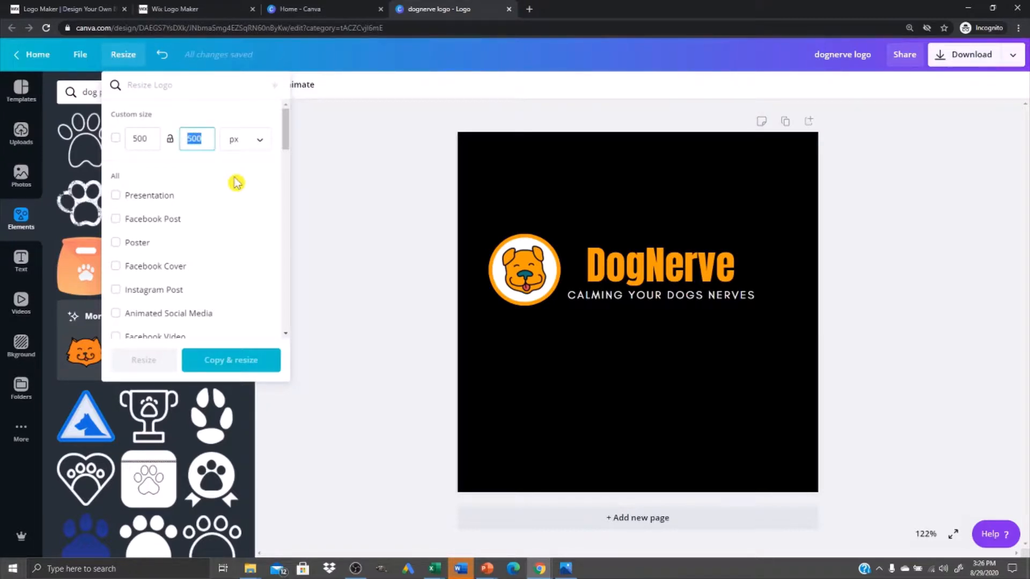
text(100)
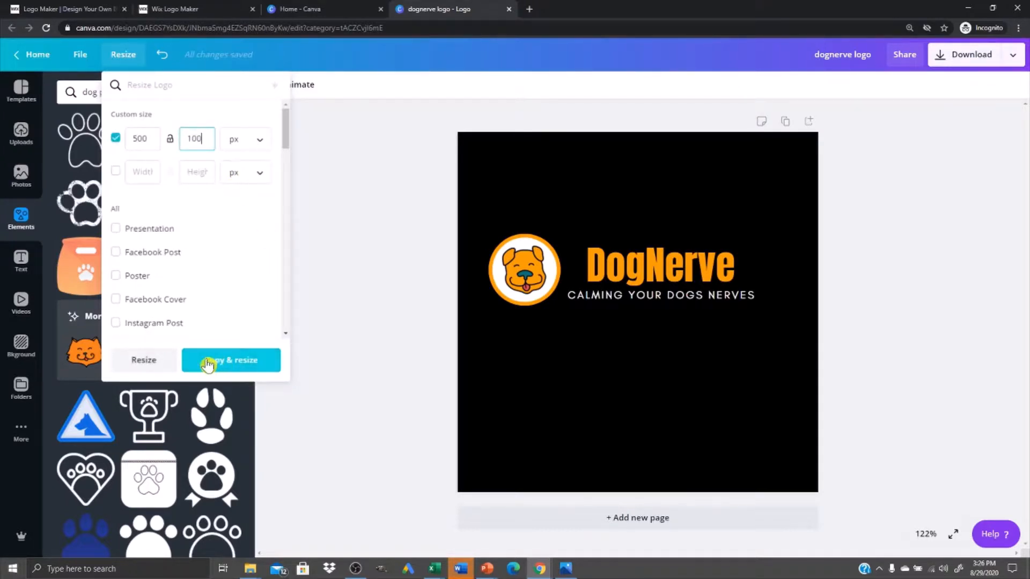
click(142, 360)
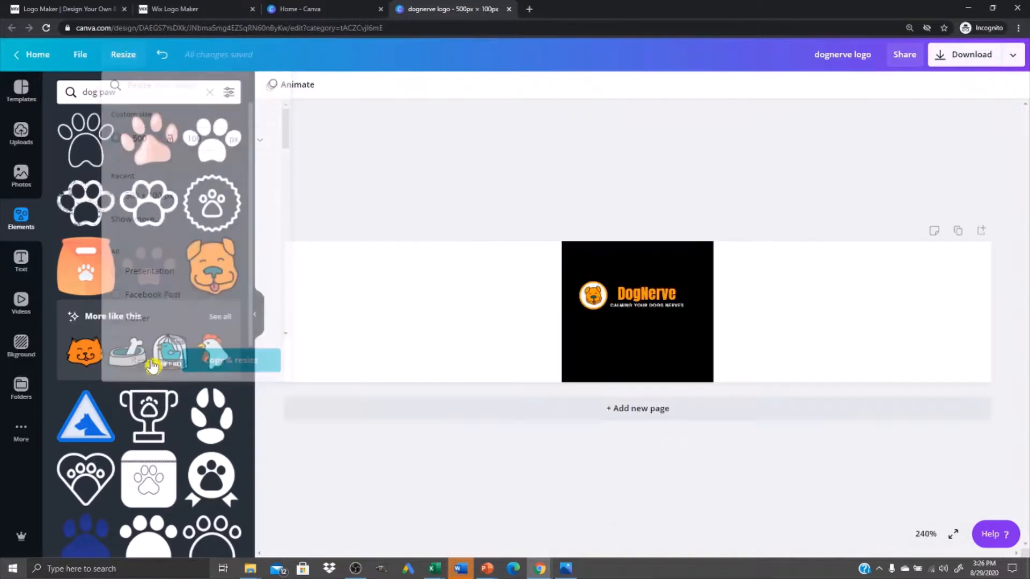
- Delete the black background square behind the logo
click(585, 336)
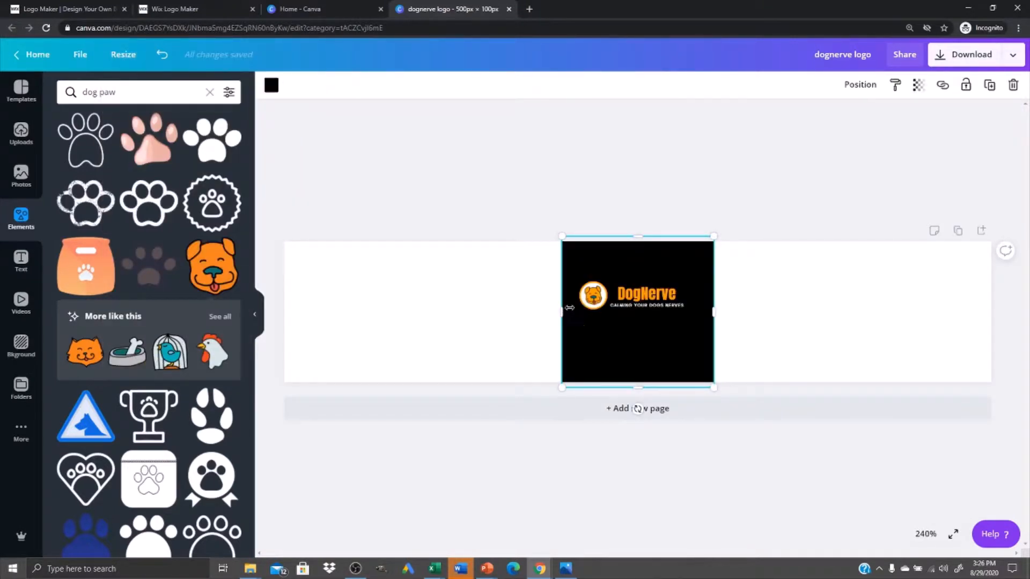
key(Delete)
click(560, 274)
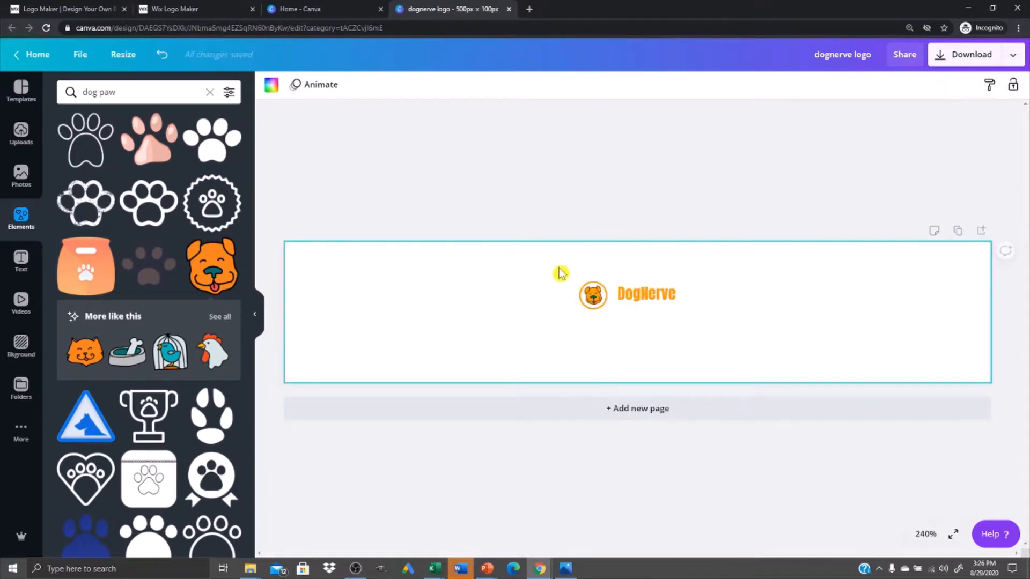
- Enlarge the badge, title and tagline together to nearly the banner's full height and align them near its left edge
drag(559, 274, 930, 360)
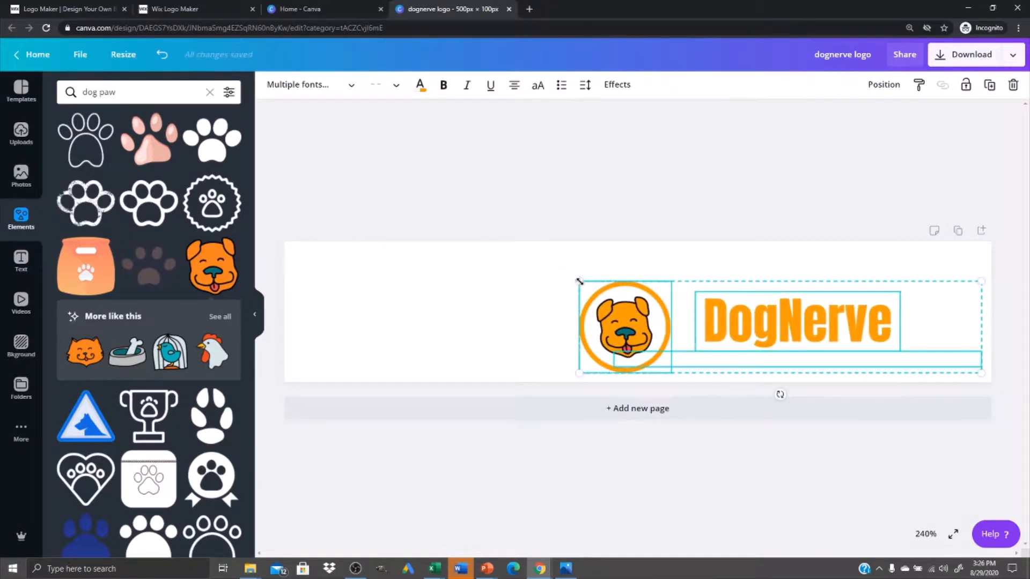
drag(579, 281, 407, 263)
drag(536, 289, 417, 289)
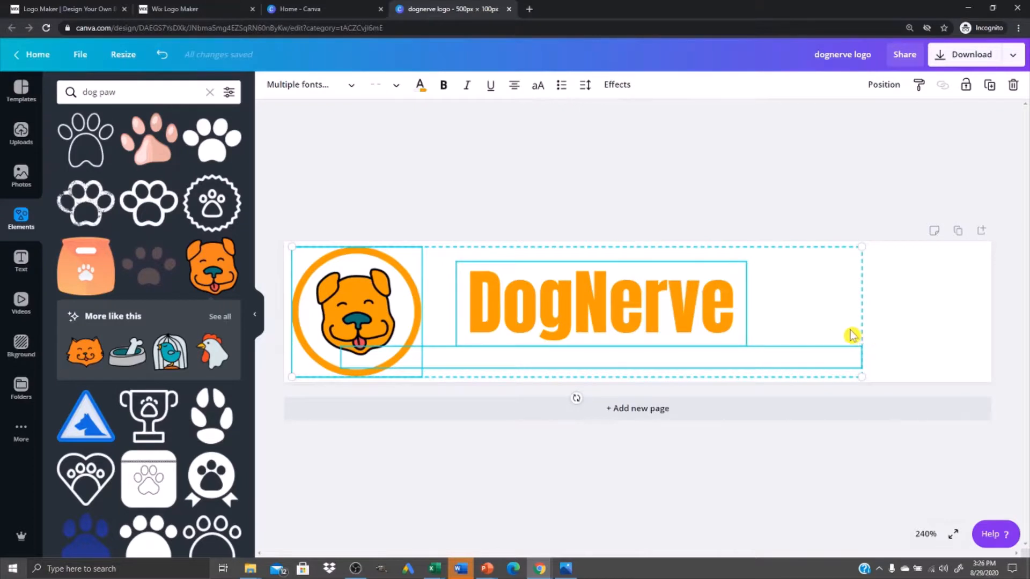
- Set the banner's background colour to black
click(887, 334)
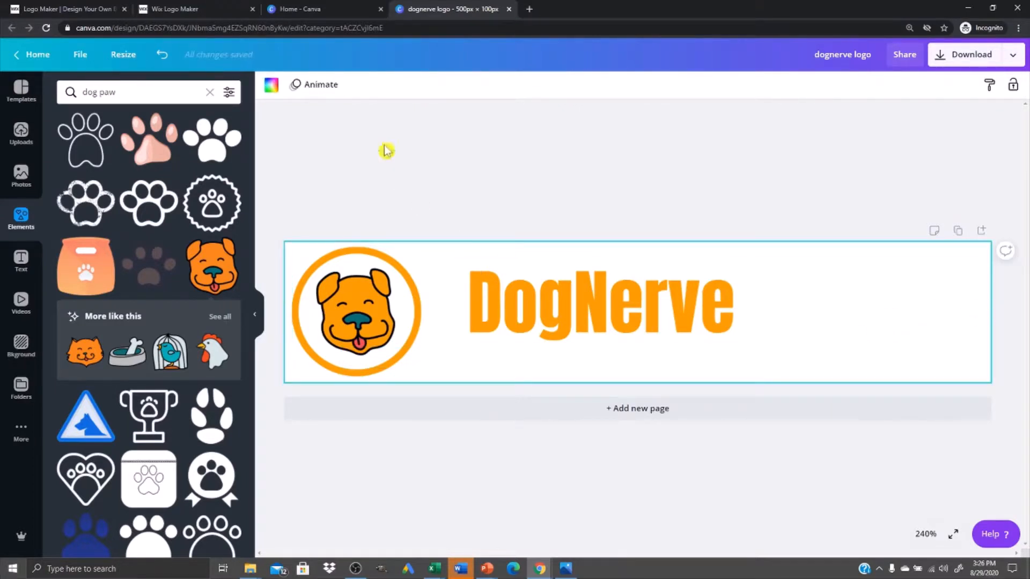
click(272, 85)
click(69, 202)
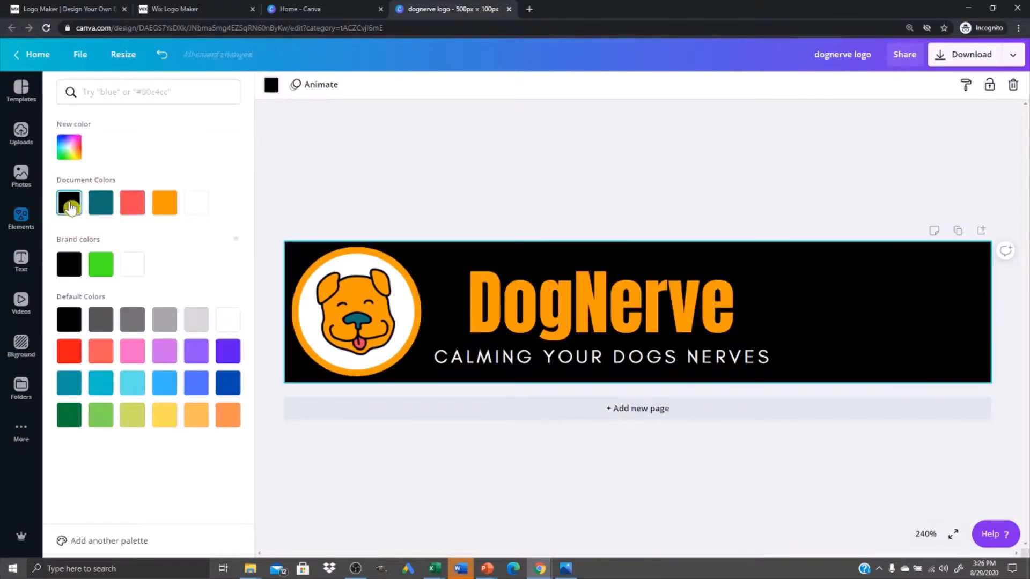
click(726, 202)
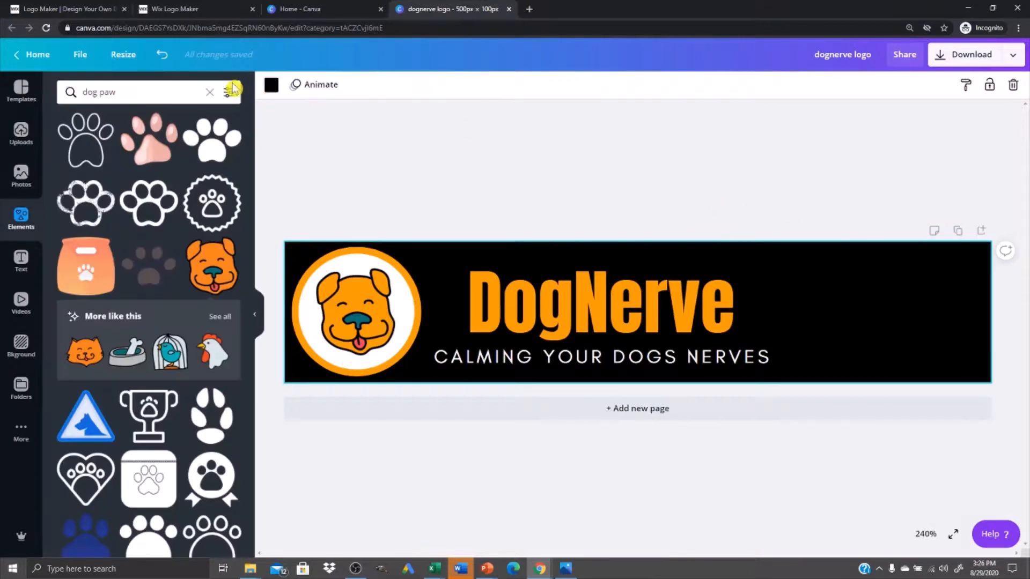
- Apply the recently used 500 × 100 px size to the design
click(125, 63)
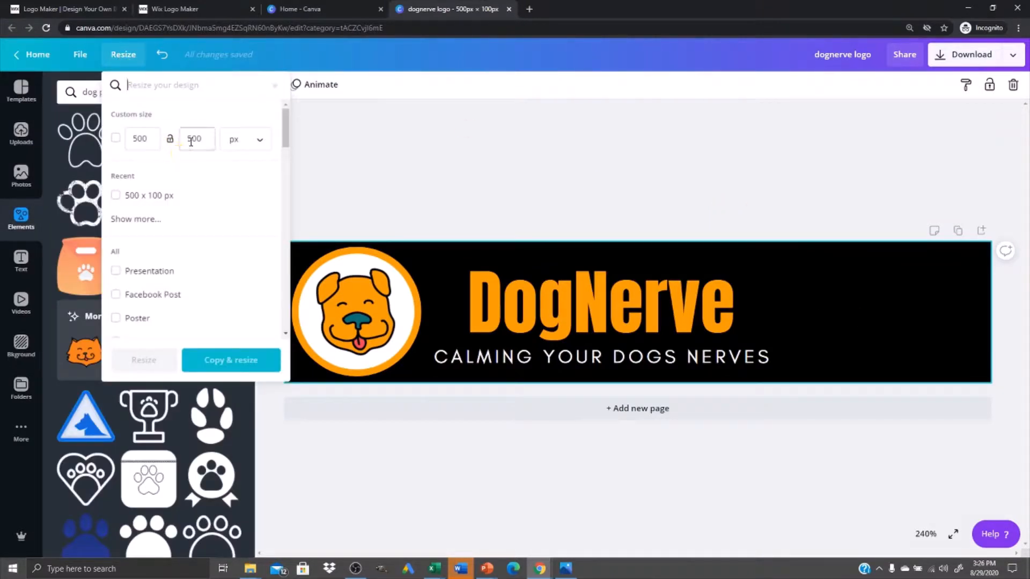
click(469, 222)
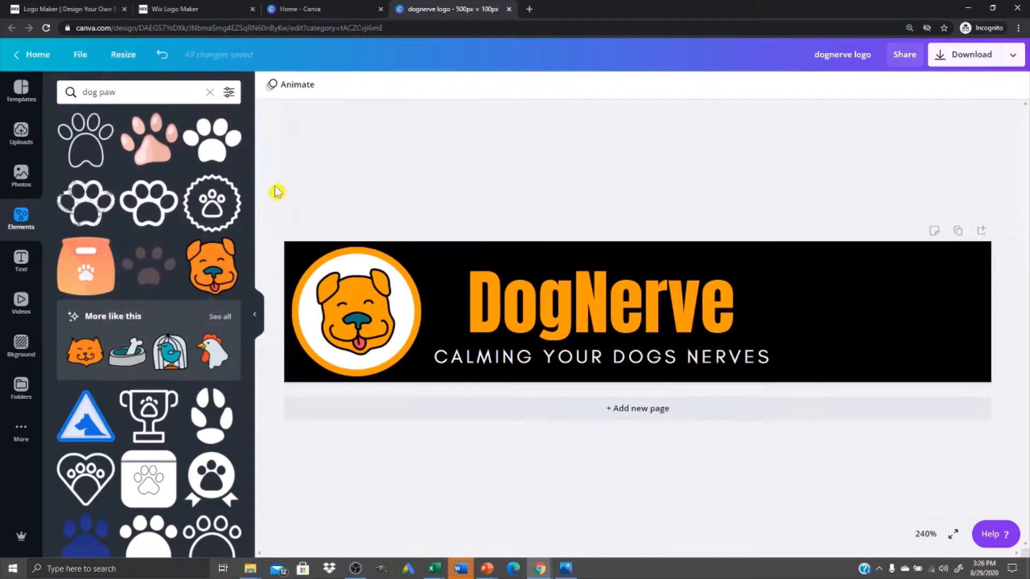
click(121, 55)
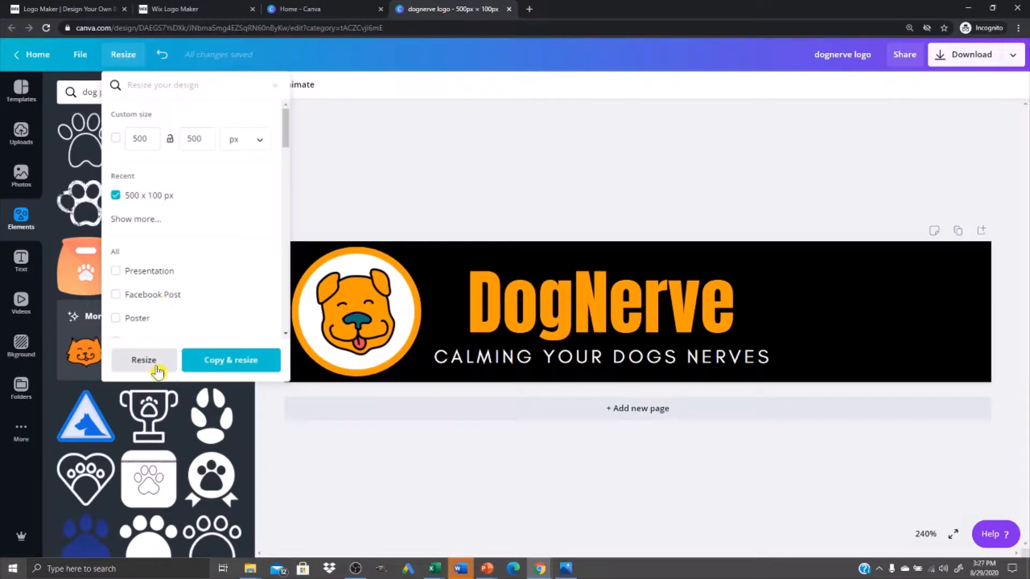
click(156, 366)
- Resize the design itself to a custom size of 350 × 100 px
click(126, 59)
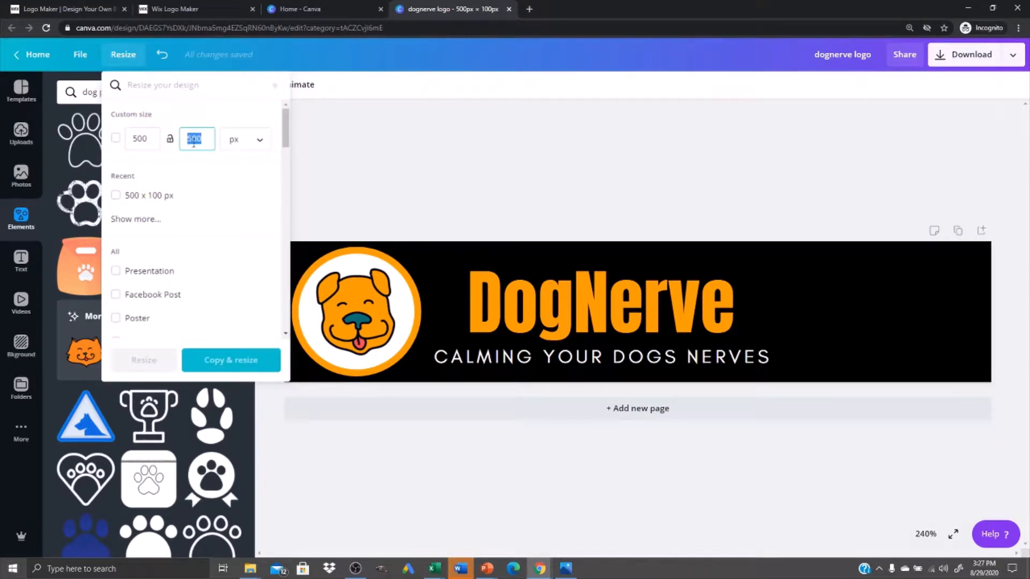
click(136, 141)
text(3)
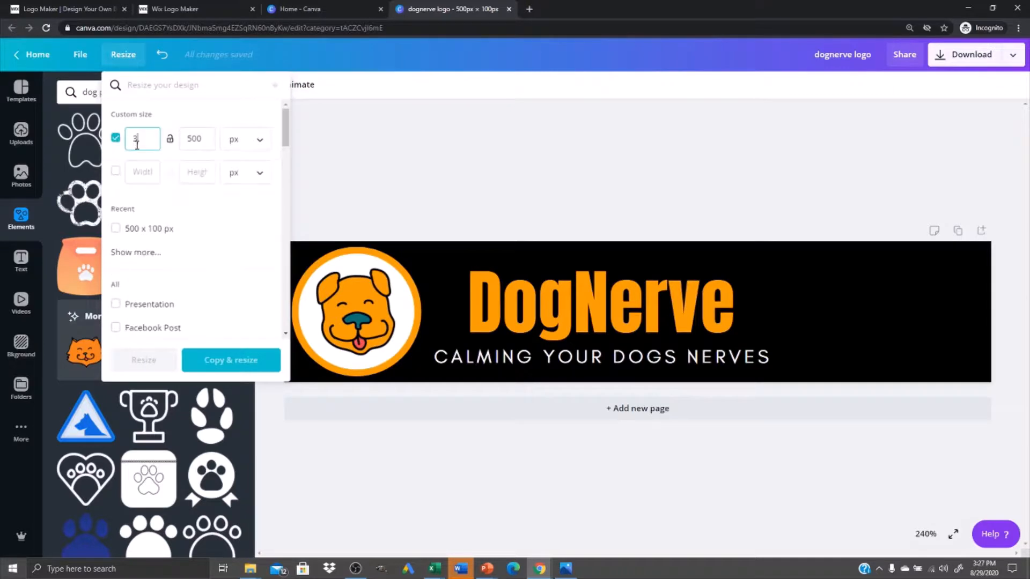
click(200, 140)
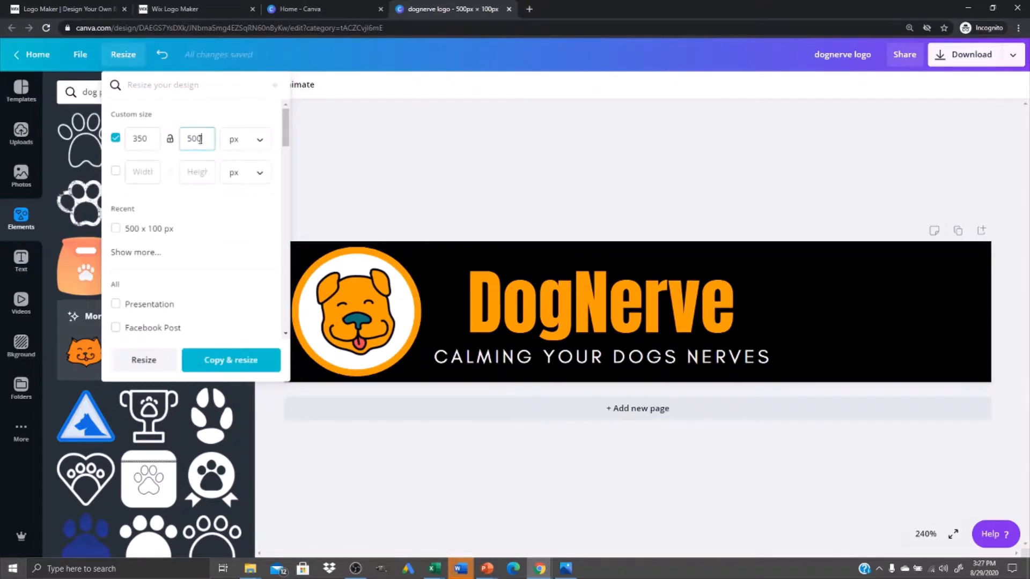
click(143, 359)
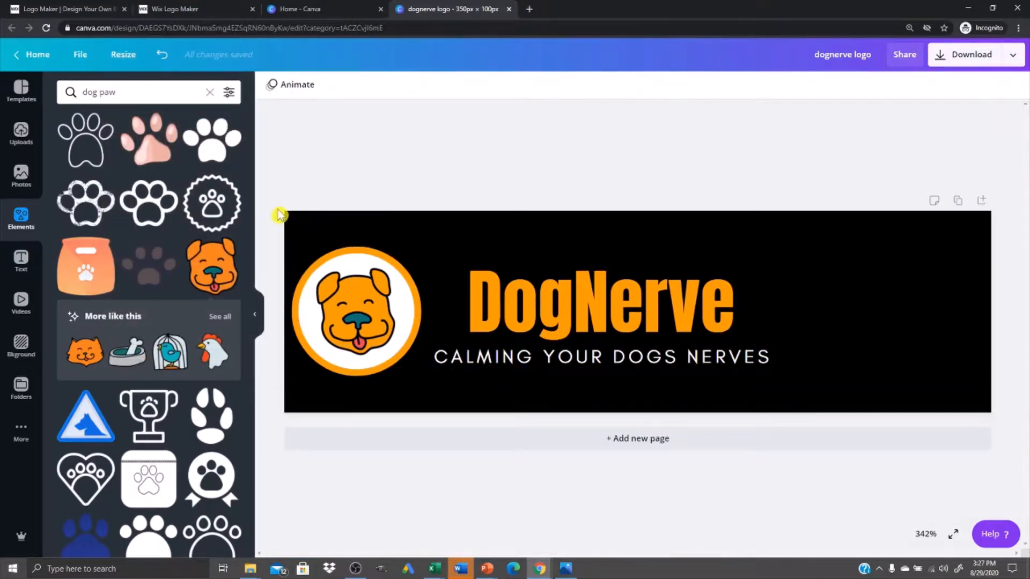
- Enlarge the badge, title and tagline together to fill most of the banner and centre them on the black background
drag(279, 214, 825, 425)
drag(860, 377, 1025, 415)
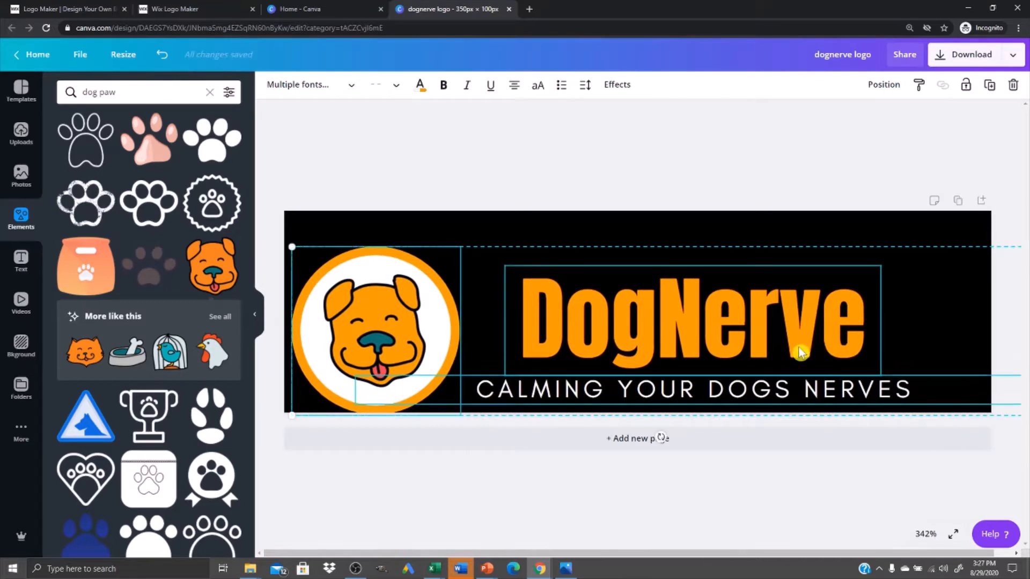
drag(797, 352, 819, 337)
click(643, 490)
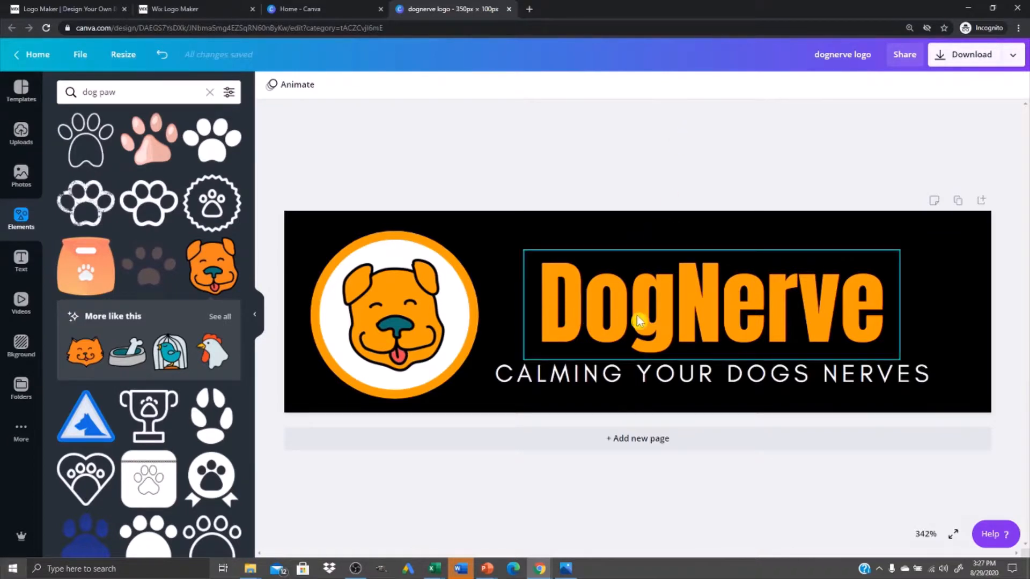
- Download the design as a PNG with a transparent background at 1x size, 350 × 100 px
click(1013, 56)
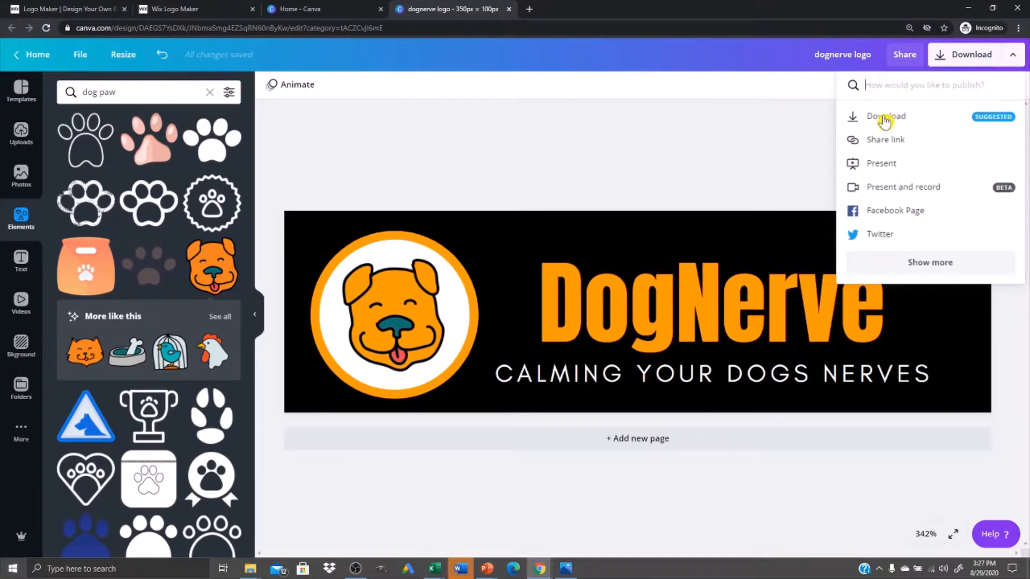
click(952, 60)
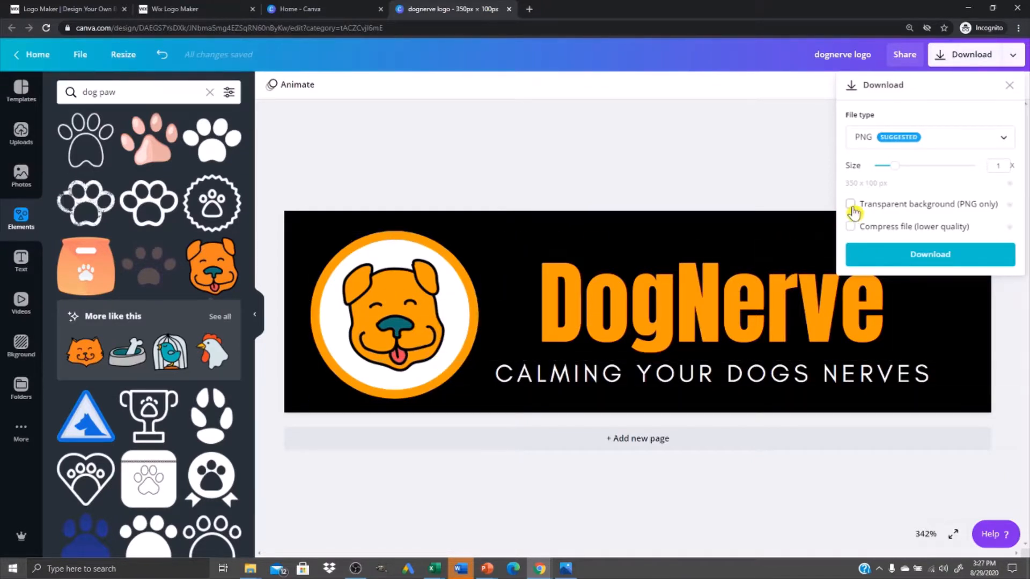
click(949, 259)
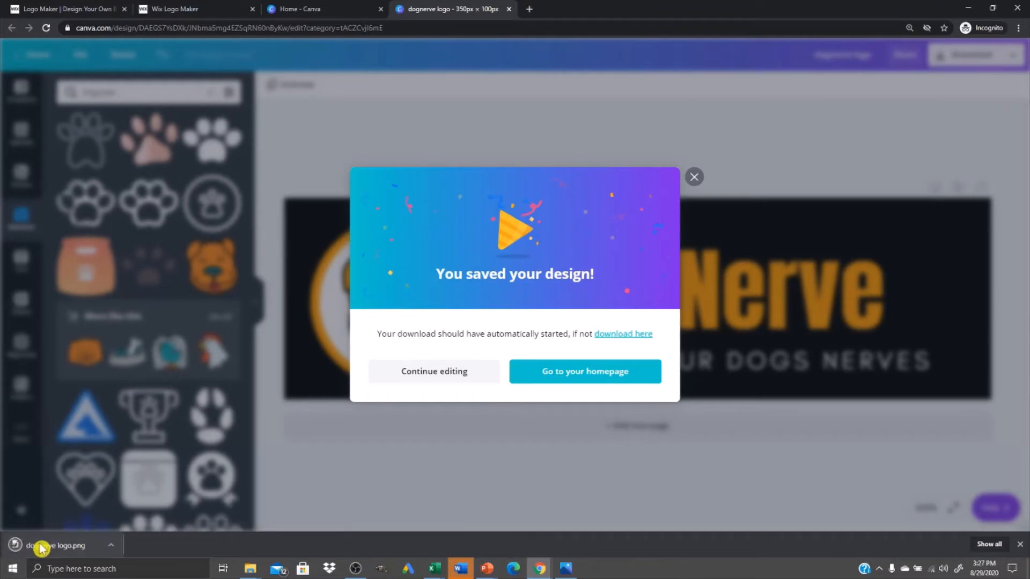
- Open the downloaded "dognerve logo.png" in GIMP and examine its transparent background at different magnifications
click(40, 546)
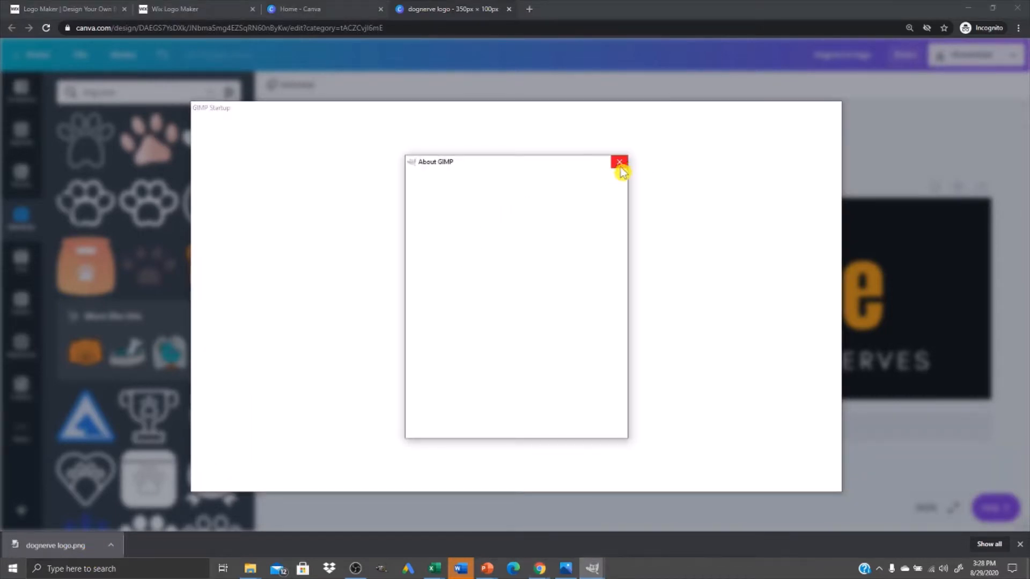
click(620, 167)
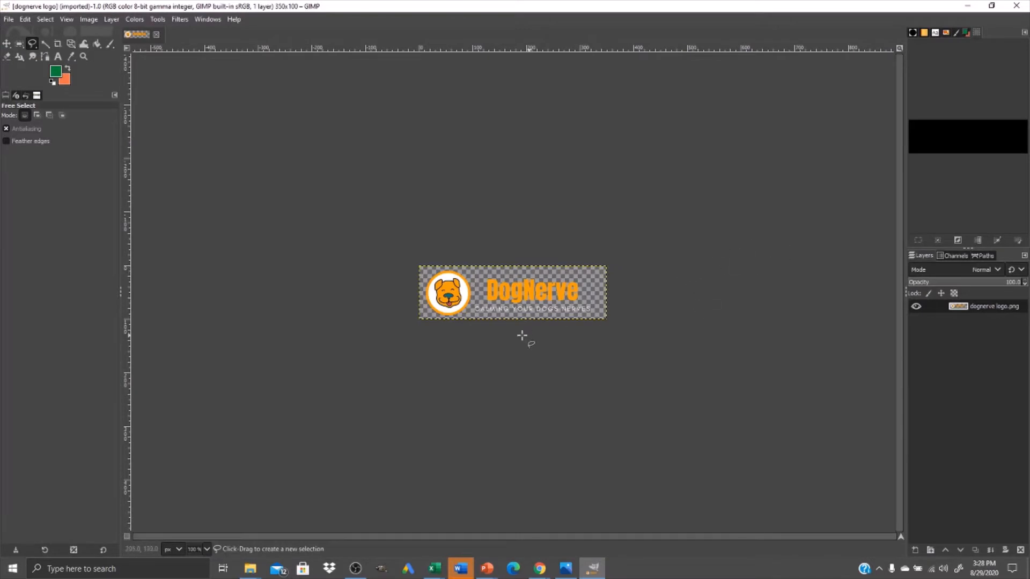
scroll(519, 311, up, 3)
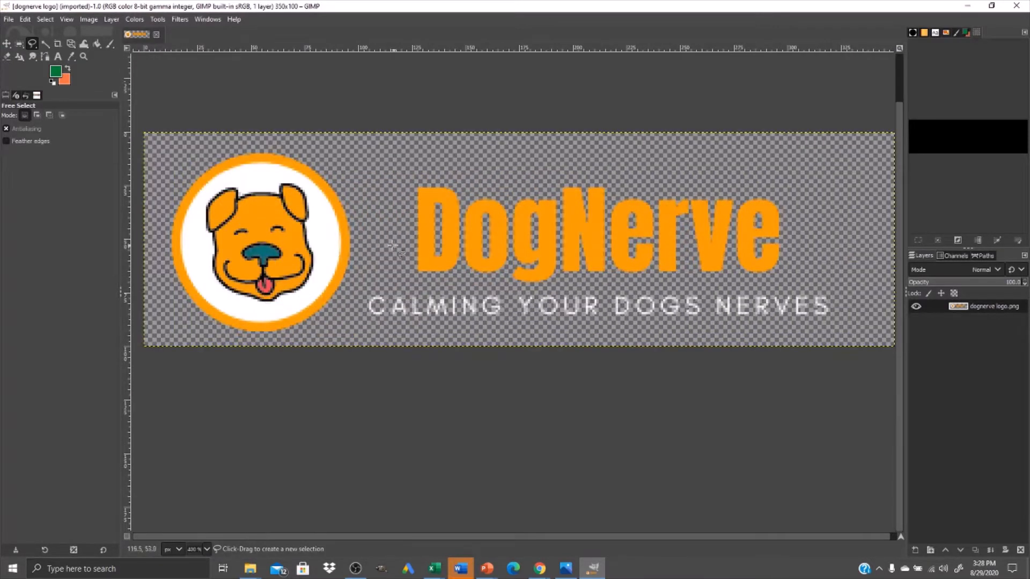
scroll(507, 315, down, 3)
scroll(492, 289, down, 2)
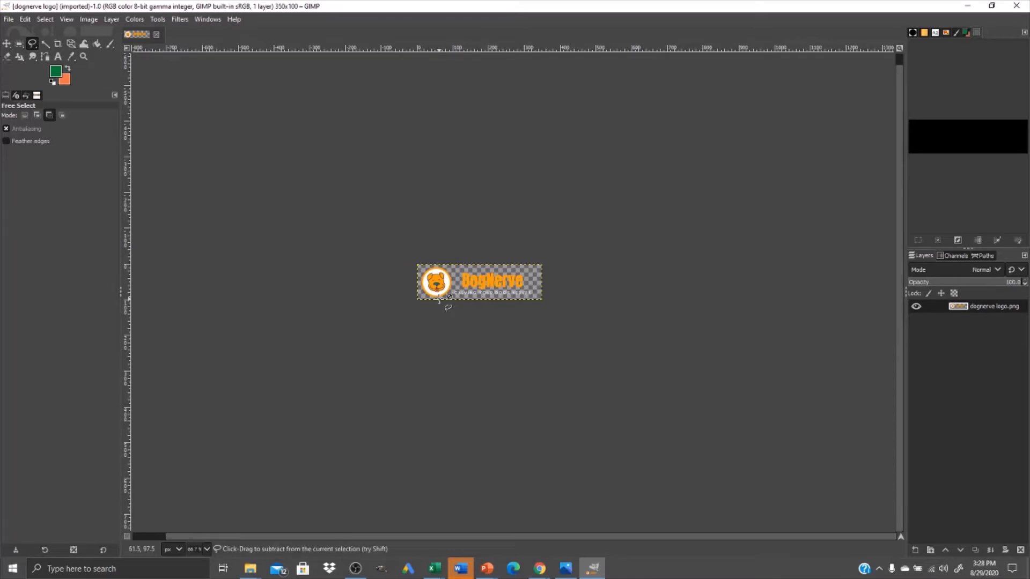
scroll(300, 304, up, 1)
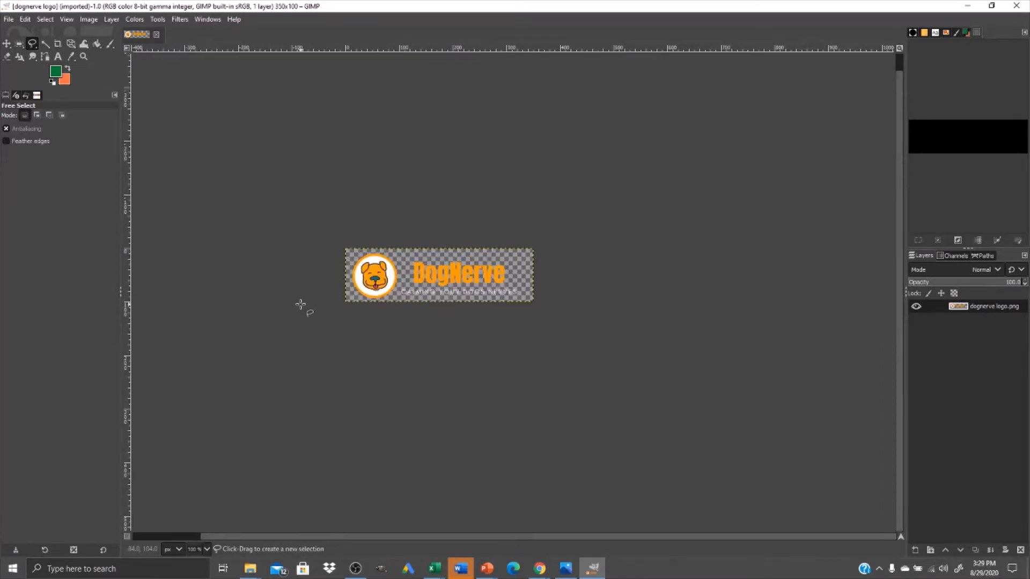